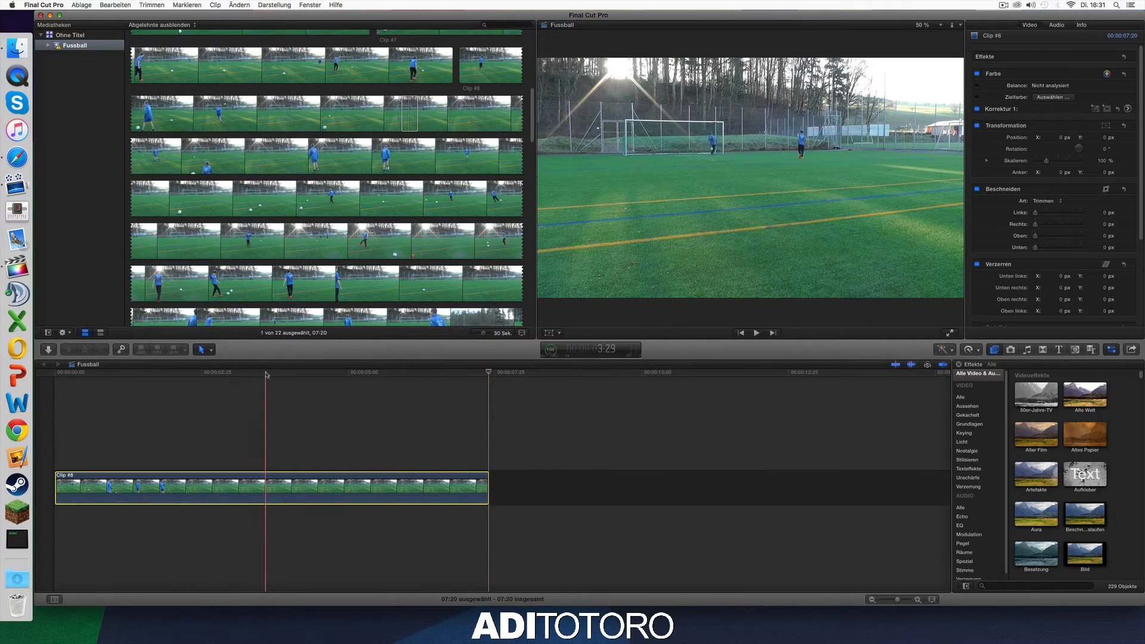
Play and scrub through Clip #8 in the timeline to review the football kick.
click(116, 379)
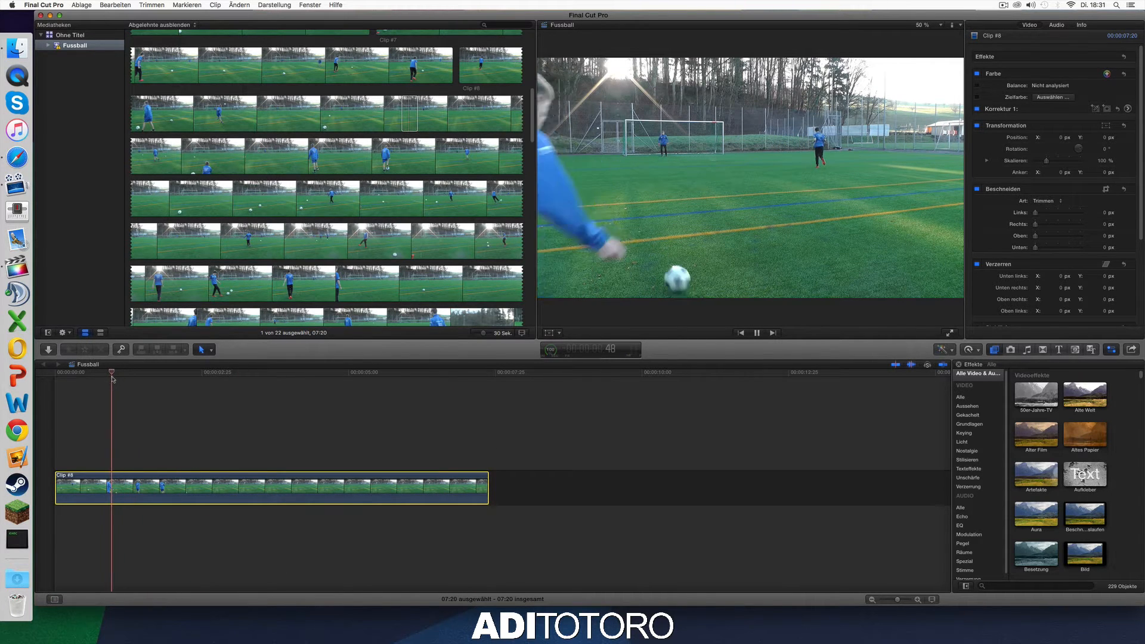
click(111, 377)
click(95, 378)
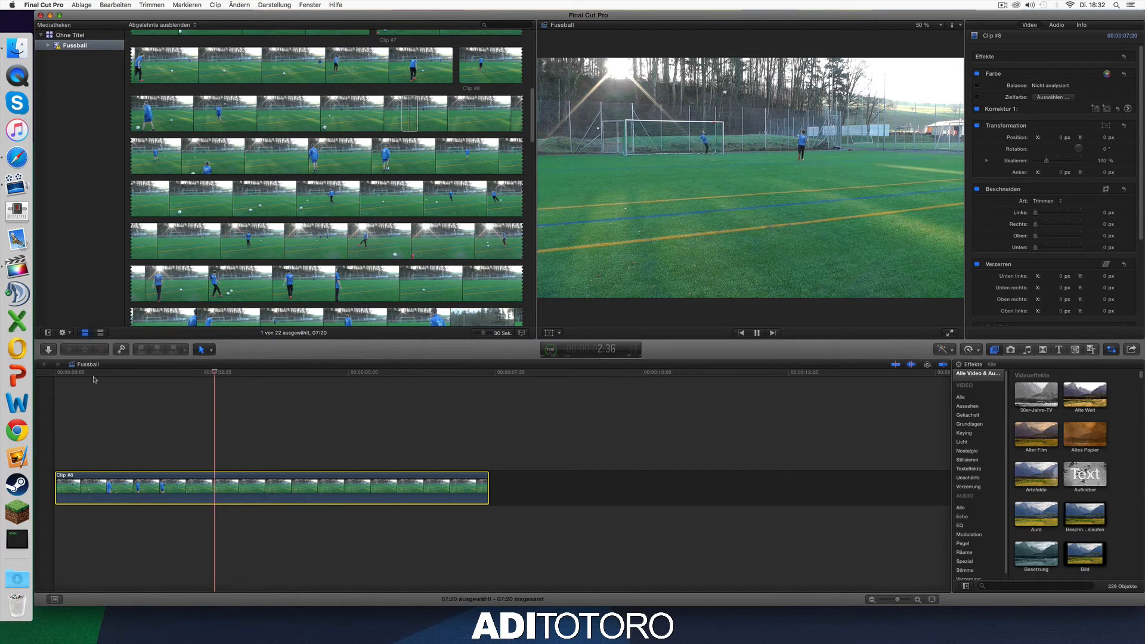
click(129, 375)
click(84, 377)
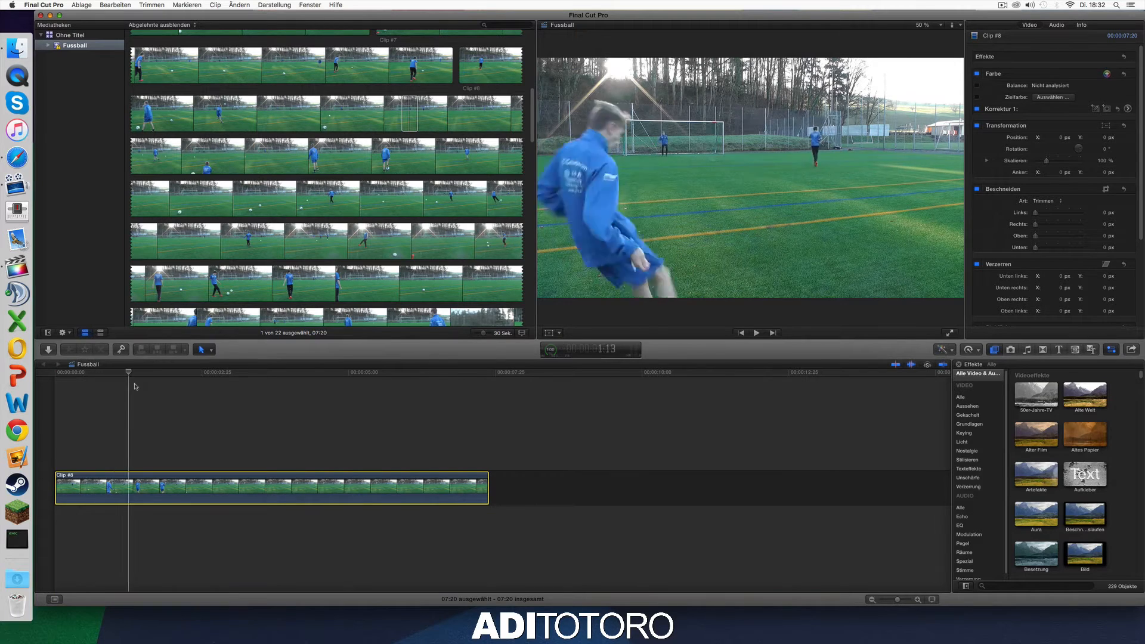
drag(199, 380, 37, 374)
key(space)
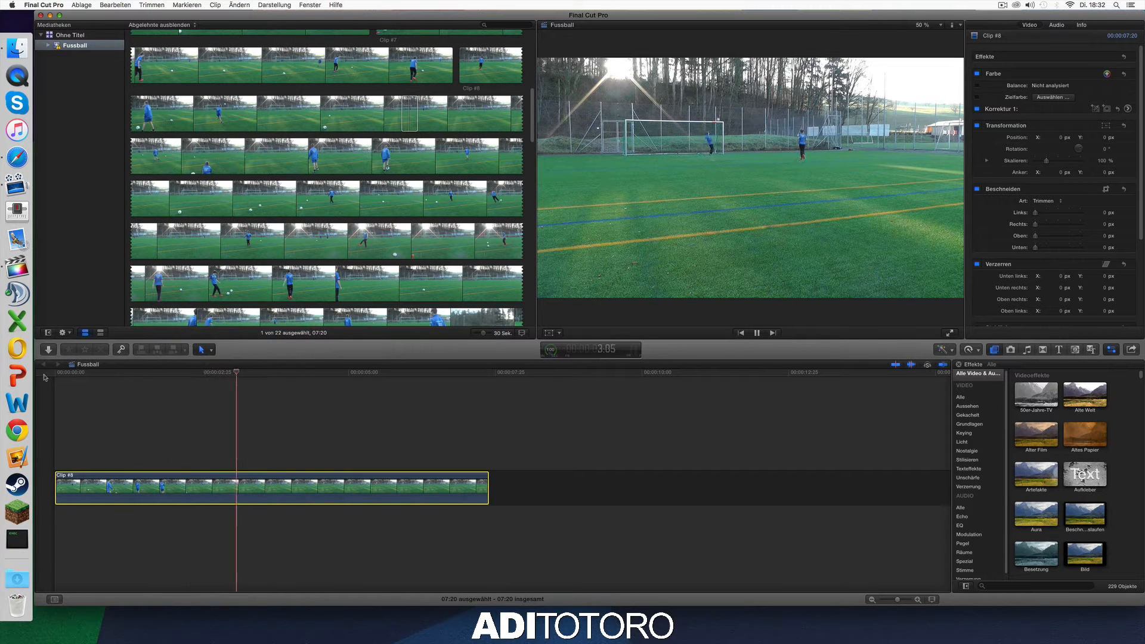
key(space)
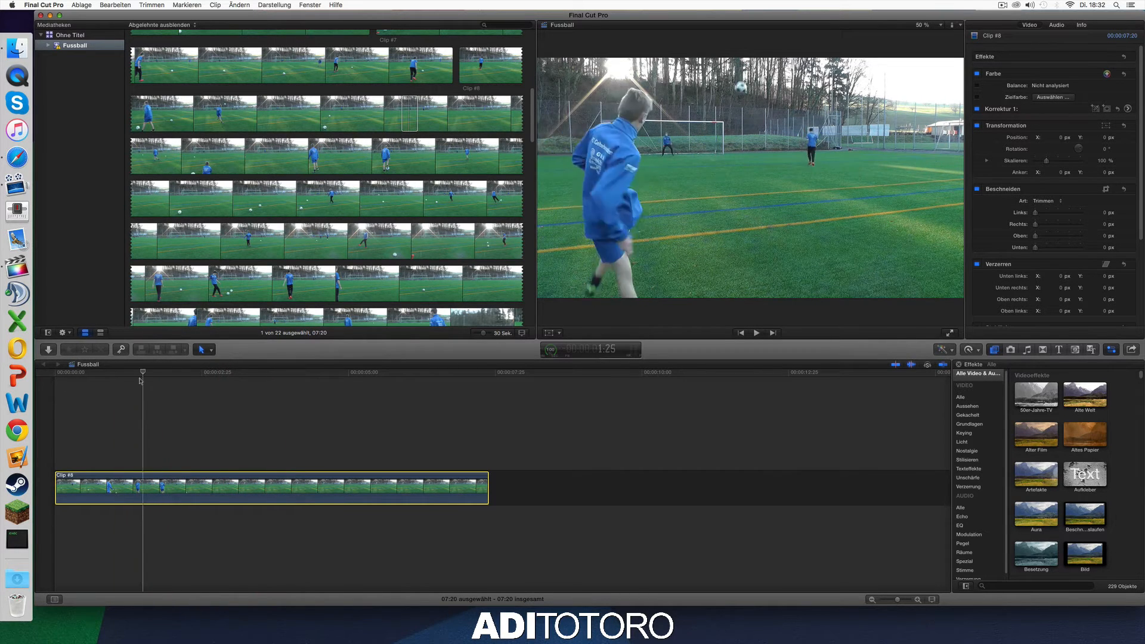
Scrub around the moment of the kick and replay the clip from its start to examine the ball's movement.
click(132, 382)
drag(136, 384, 142, 382)
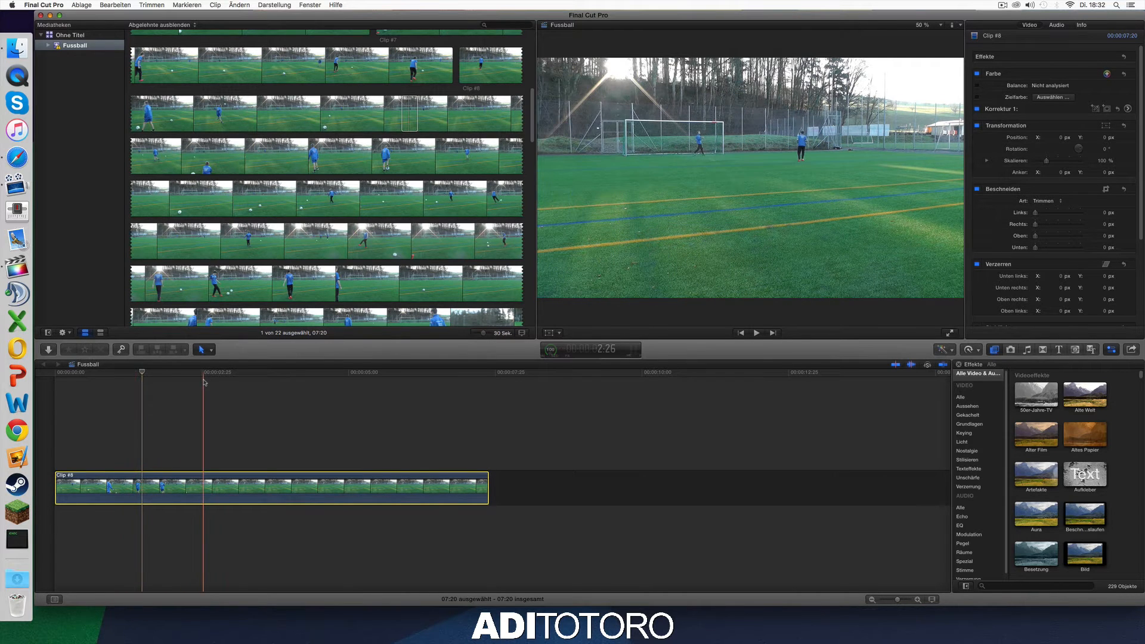
click(126, 379)
drag(126, 379, 133, 380)
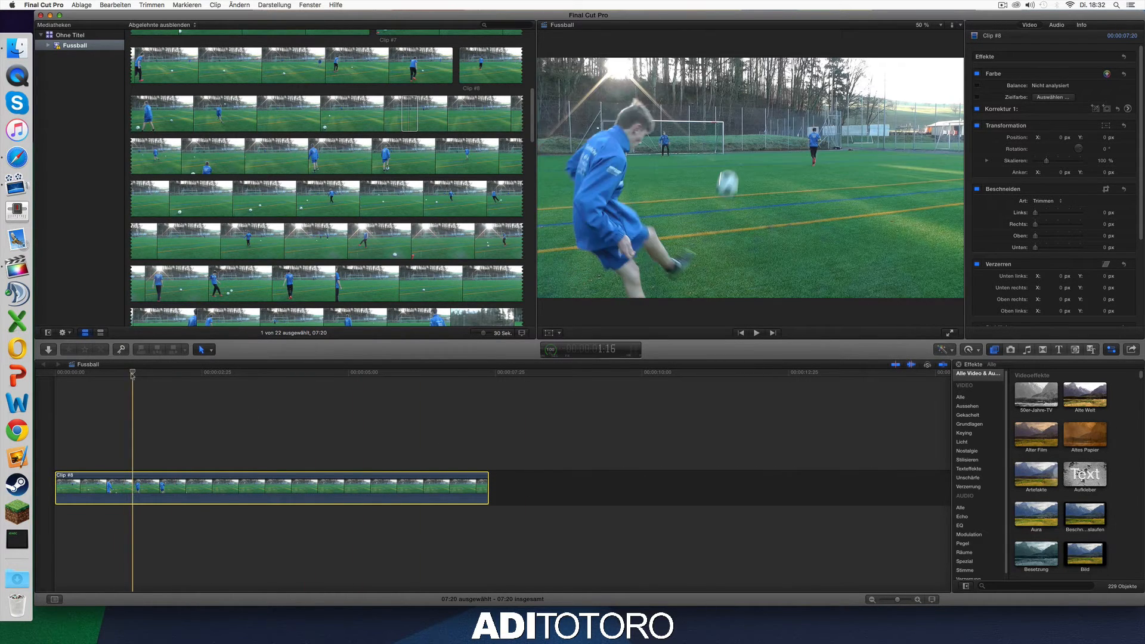
click(56, 395)
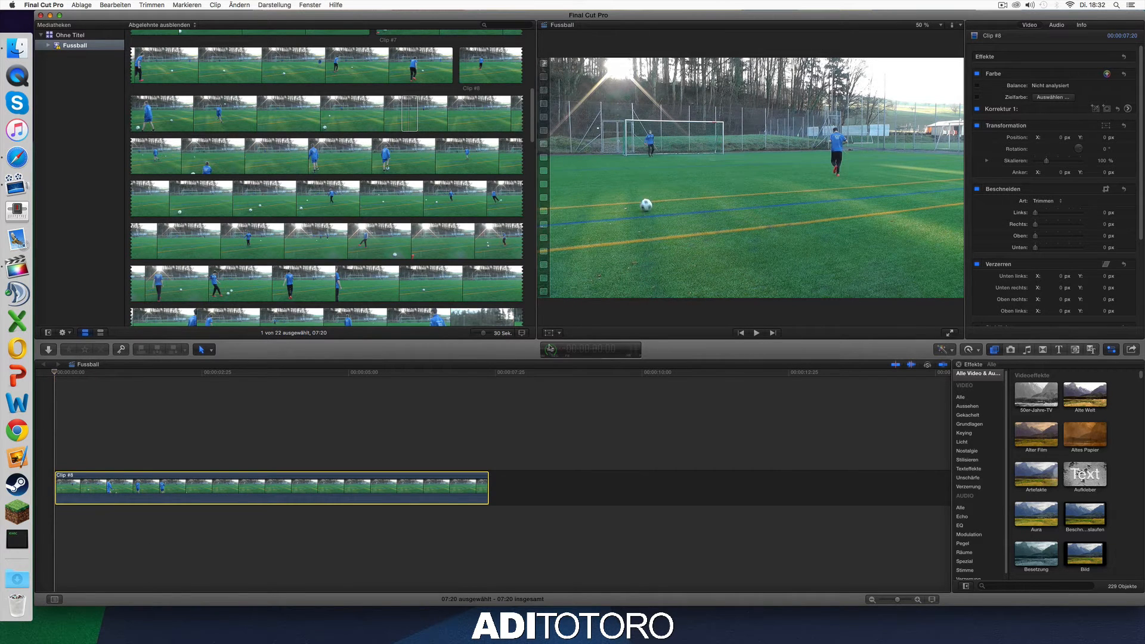
key(space)
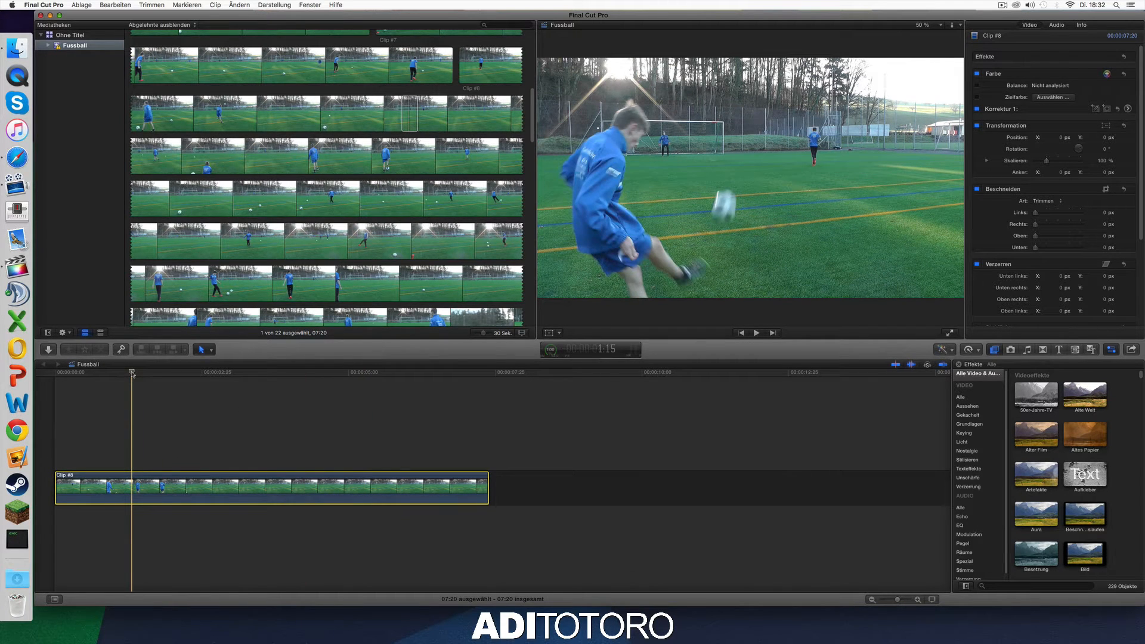
drag(132, 373, 125, 373)
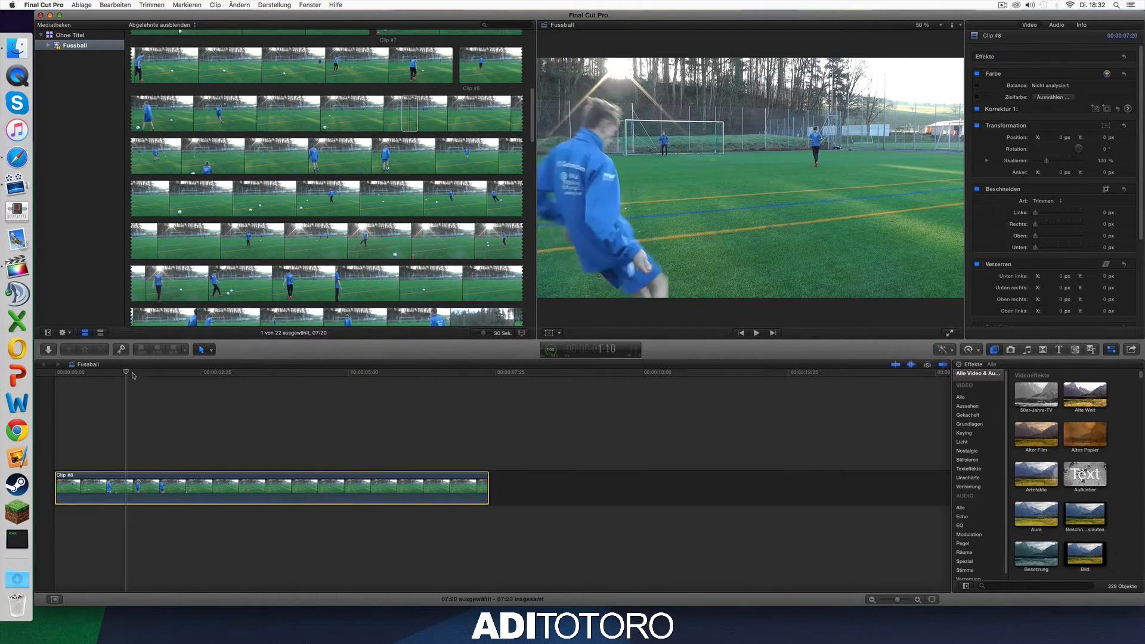
Slow Clip #8 down to 50% speed, fit it in the timeline and play back the slow motion.
click(976, 350)
mouse_move(996, 362)
click(1087, 361)
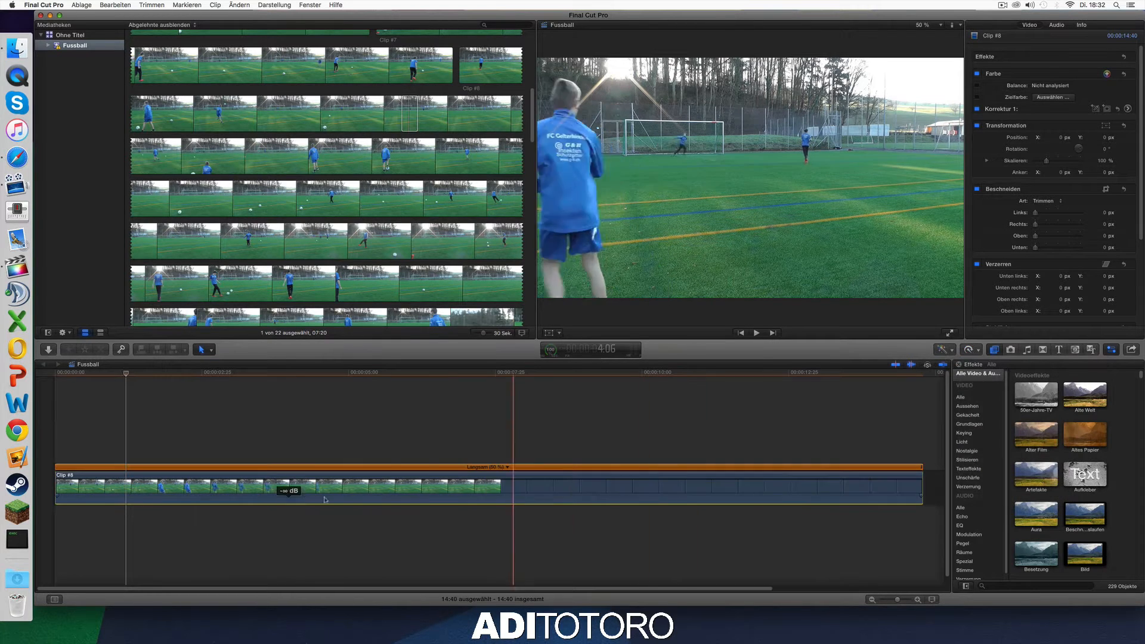
drag(899, 600, 896, 600)
key(space)
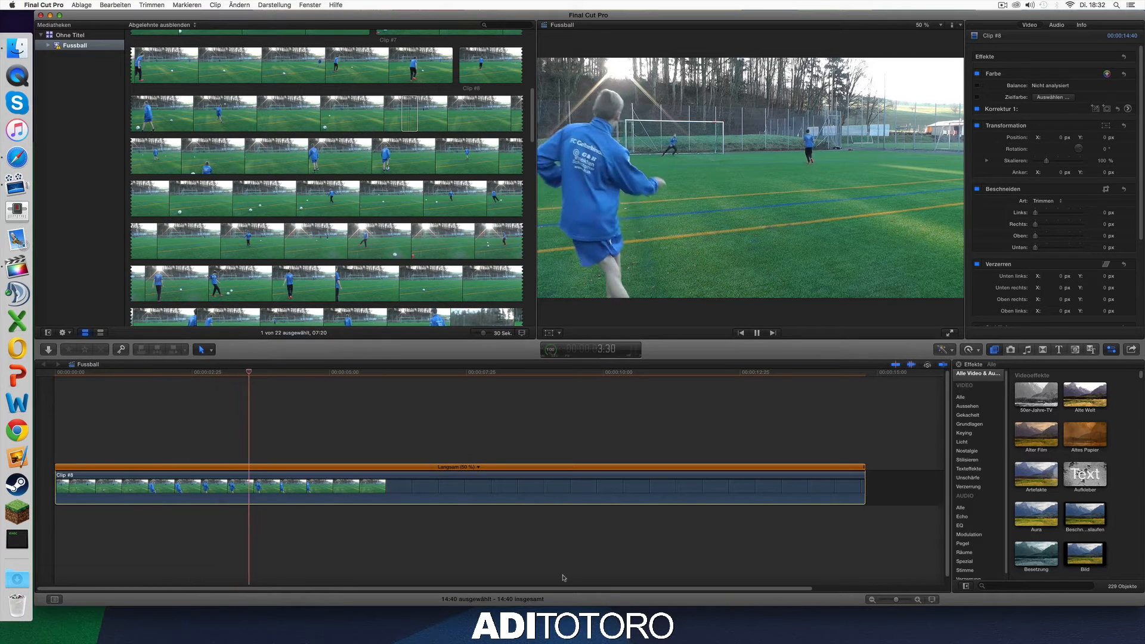
key(space)
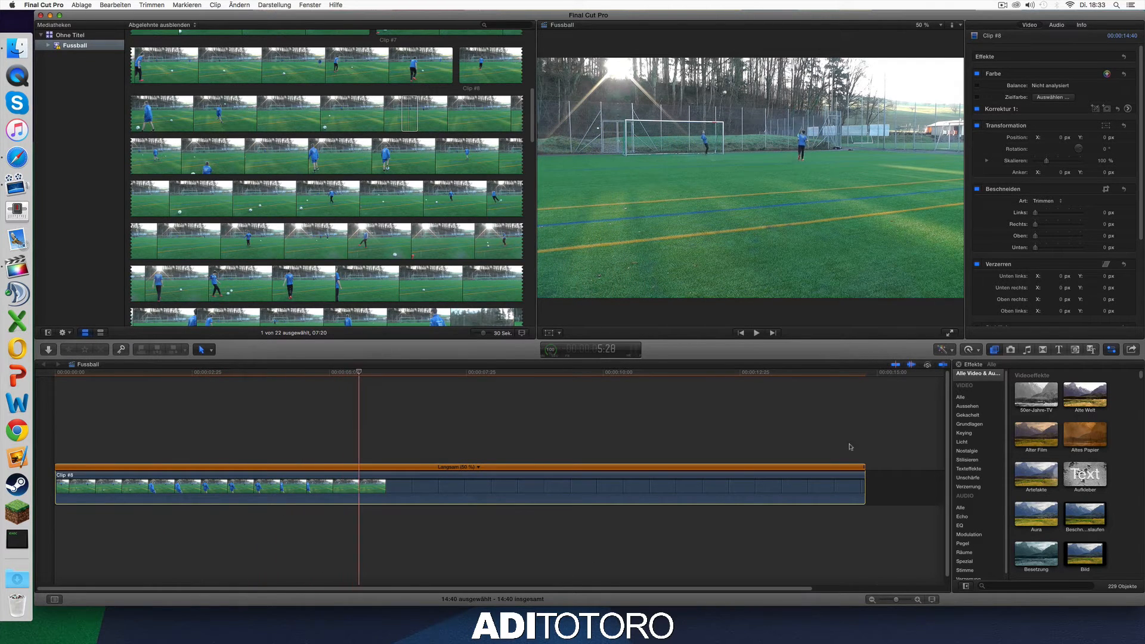
Shorten the retimed clip to 75% speed and play it back from near the kick.
drag(866, 471, 596, 481)
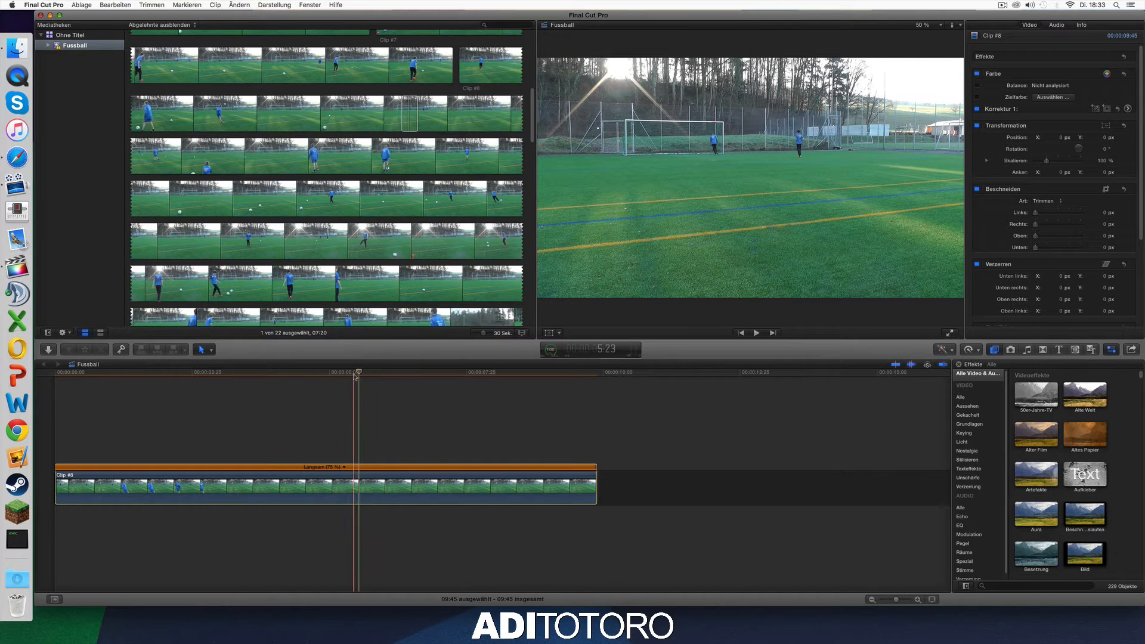
drag(358, 374, 110, 390)
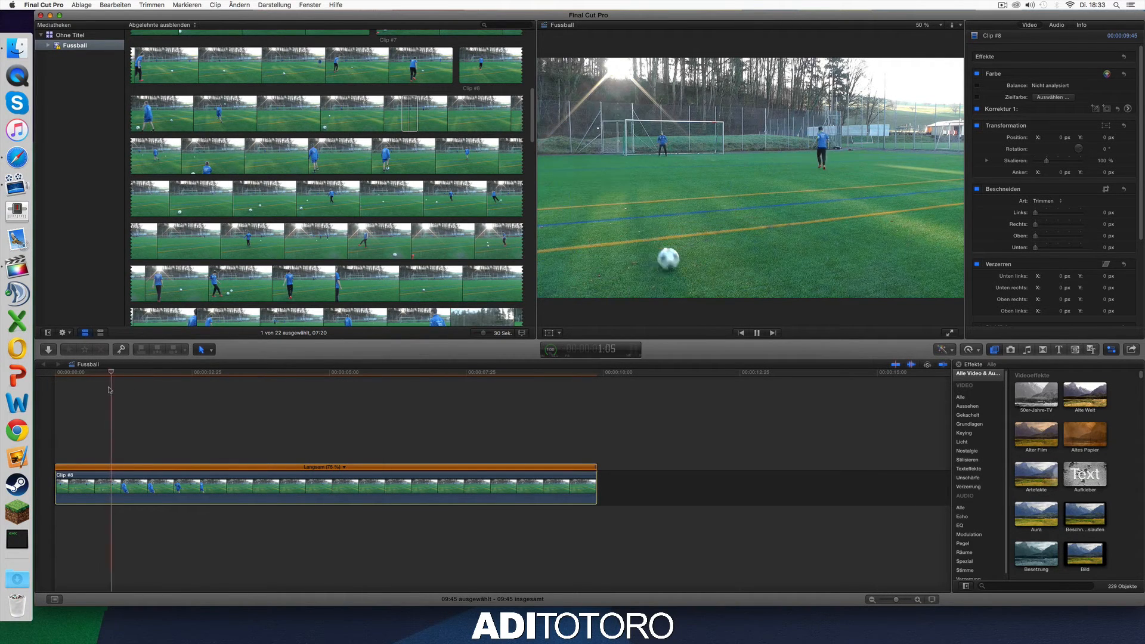
key(space)
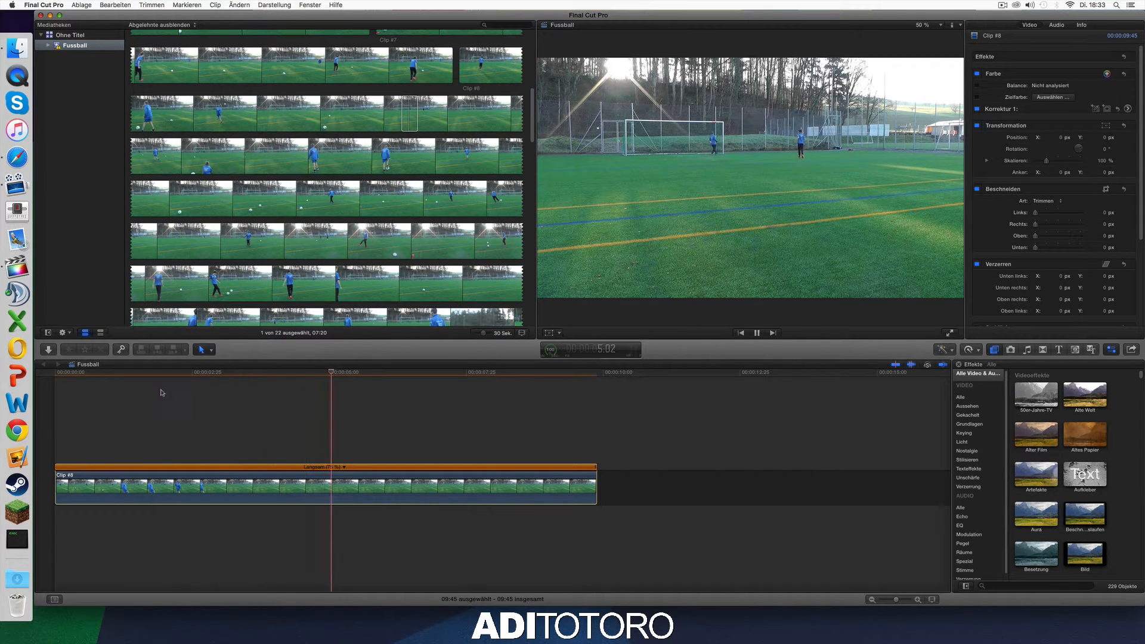
Place the playhead on the kick at 1:36 and check the export settings of the JPEG Datei destination.
mouse_move(164, 375)
mouse_down()
mouse_move(189, 376)
mouse_move(133, 377)
mouse_move(150, 377)
mouse_up()
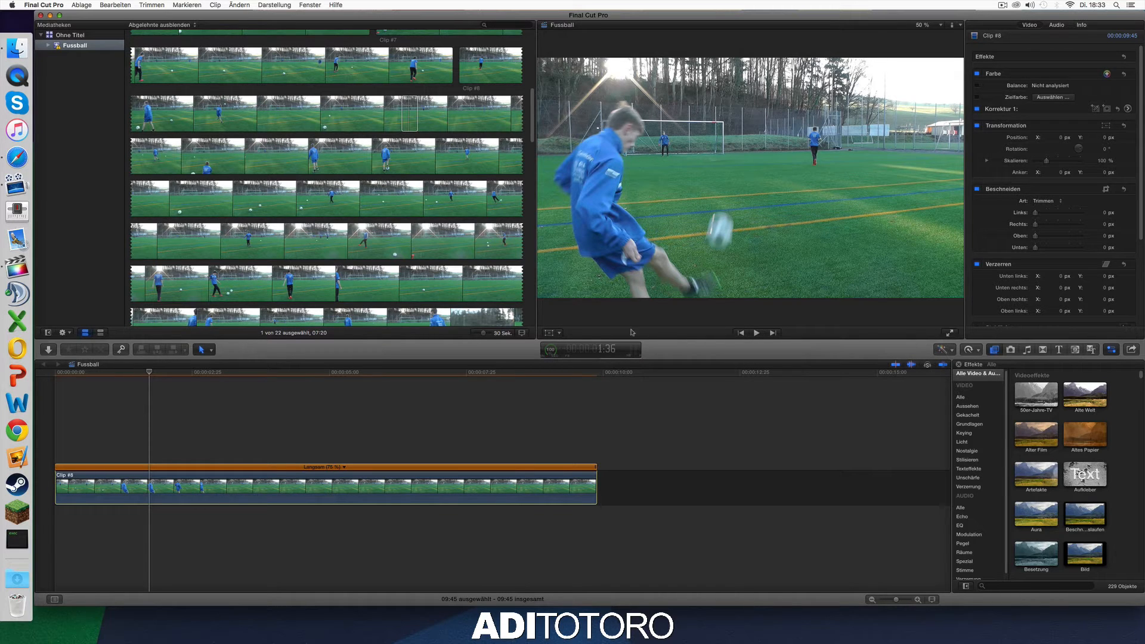
click(1132, 353)
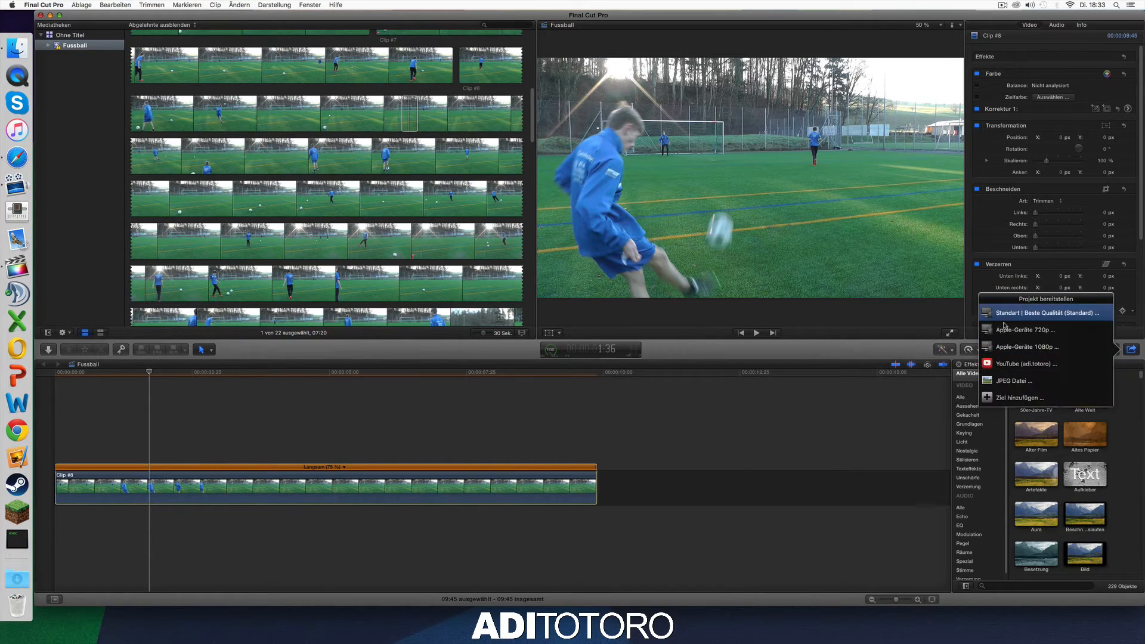
click(1034, 397)
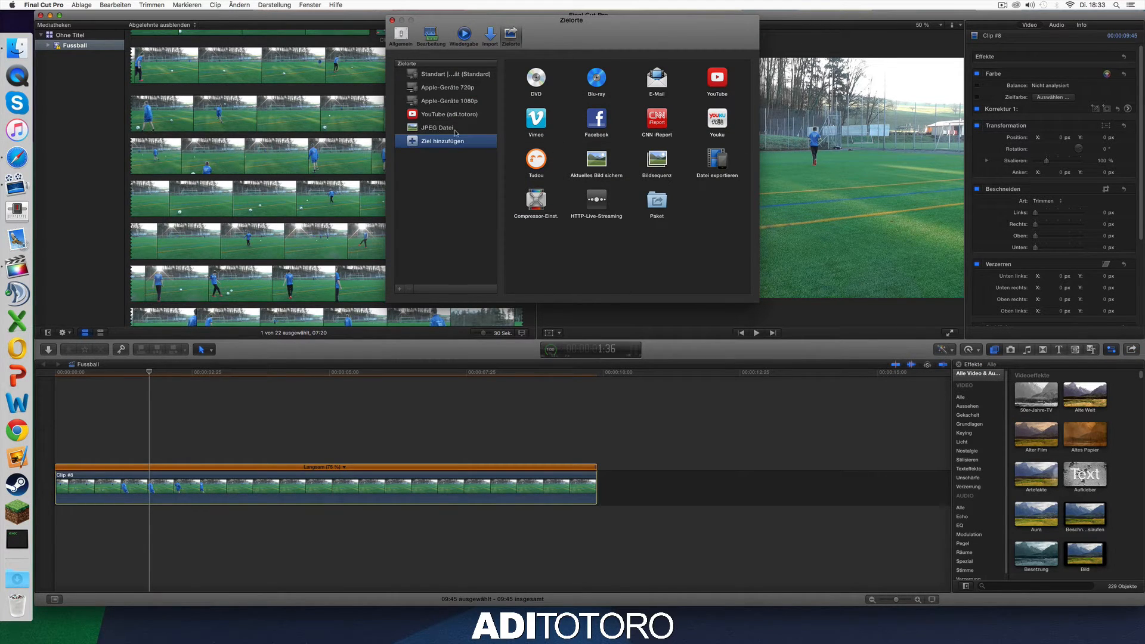
click(427, 127)
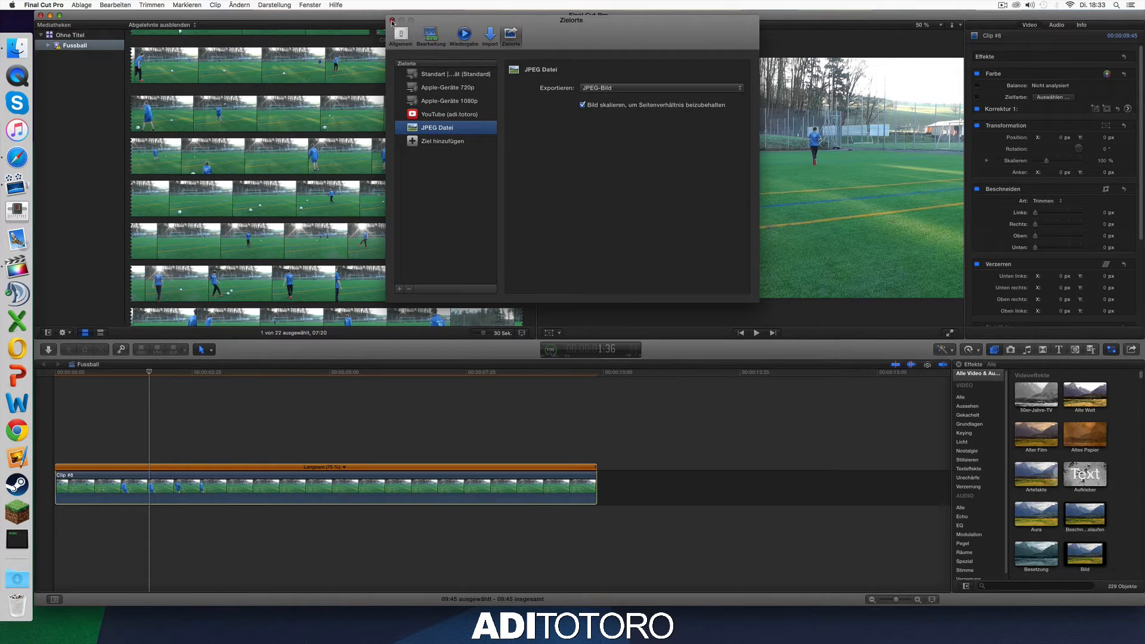
click(391, 21)
Export the current frame with the JPEG Datei destination, saving it as 1-36 on the desktop (Schreibtisch).
click(1131, 350)
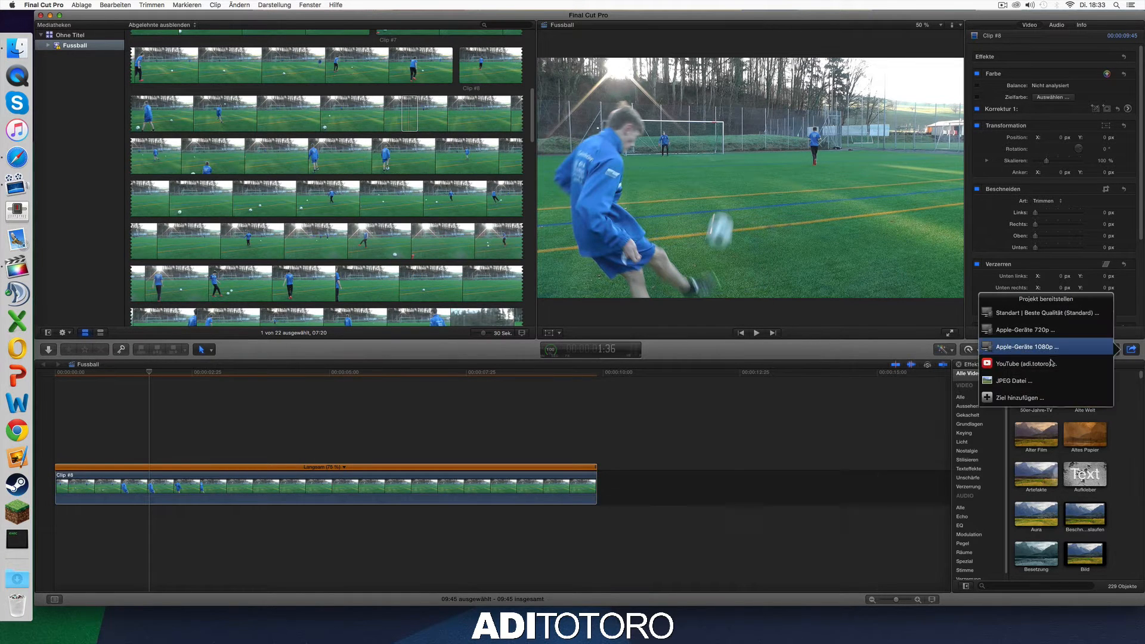
click(1027, 382)
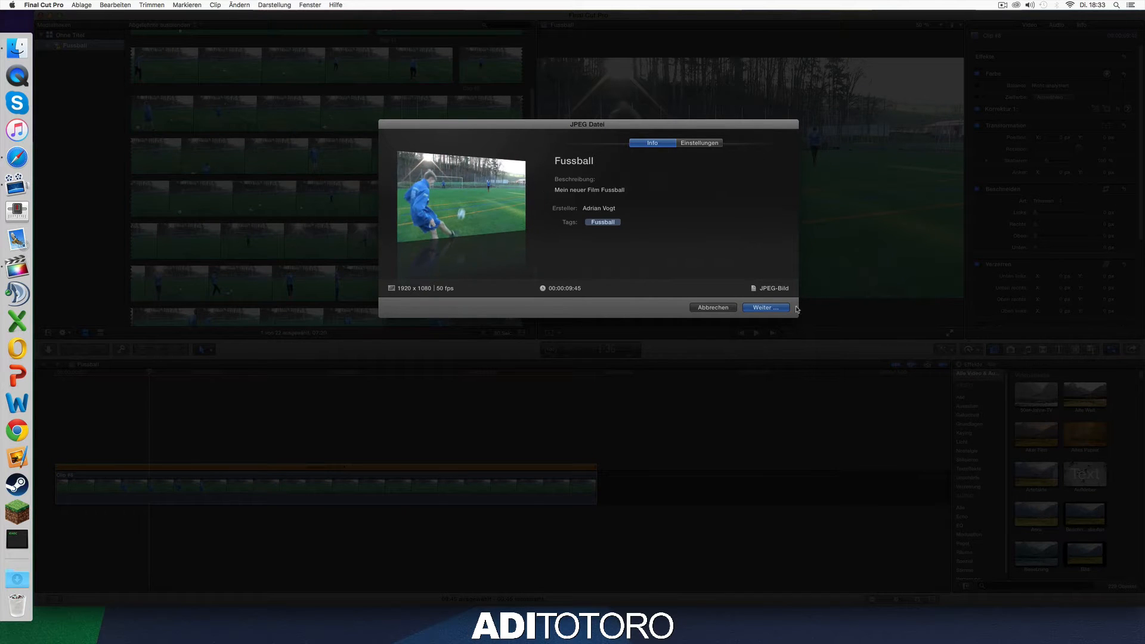
click(766, 308)
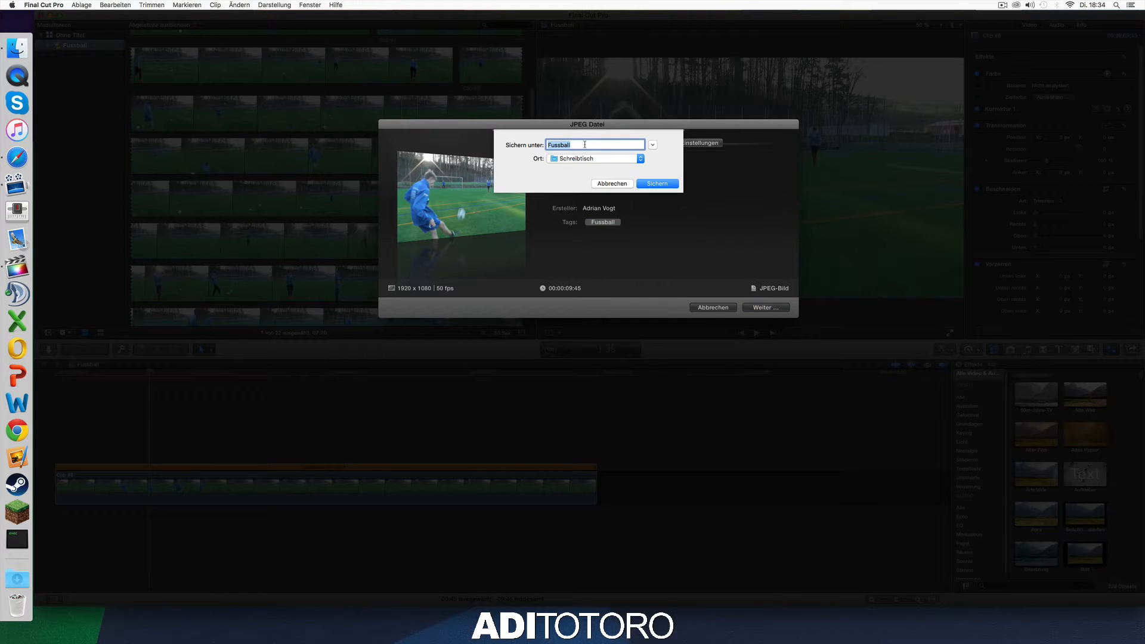
text(1-36)
click(656, 183)
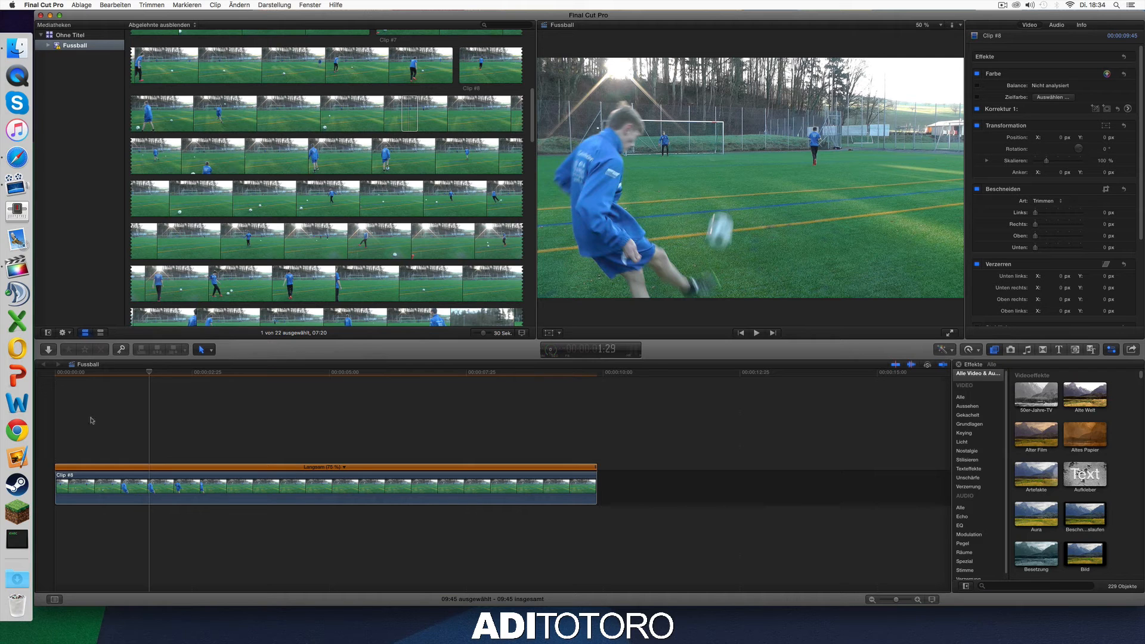
Move the playhead to 1:39 and export that frame as a JPEG named 1-39 on the desktop (Schreibtisch).
drag(149, 372, 152, 373)
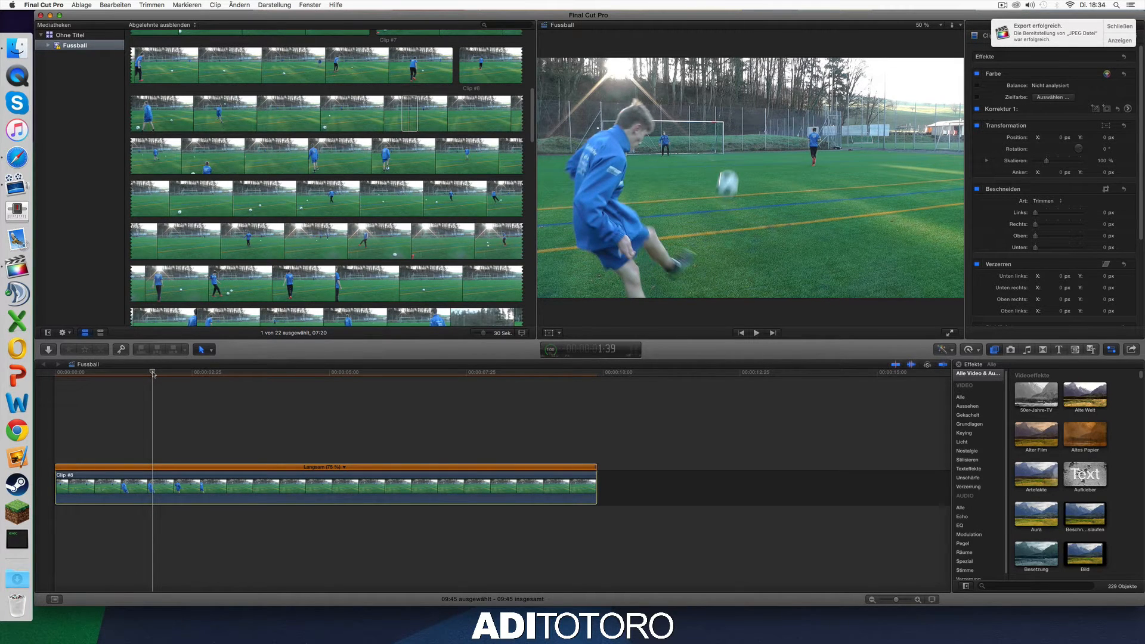
click(1131, 349)
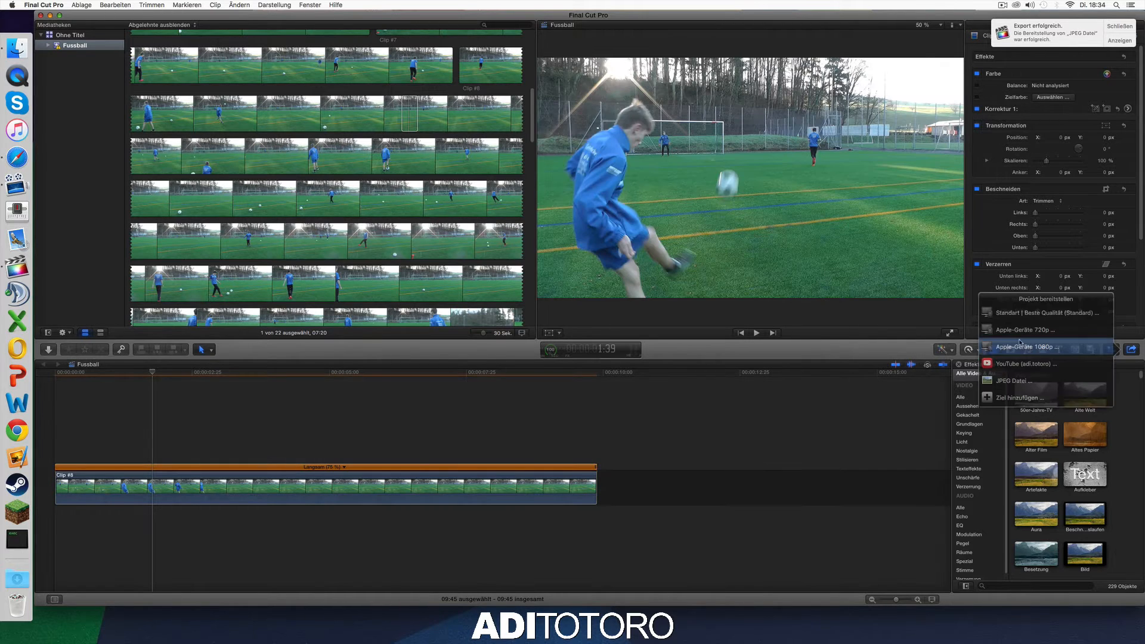
click(1032, 380)
click(699, 143)
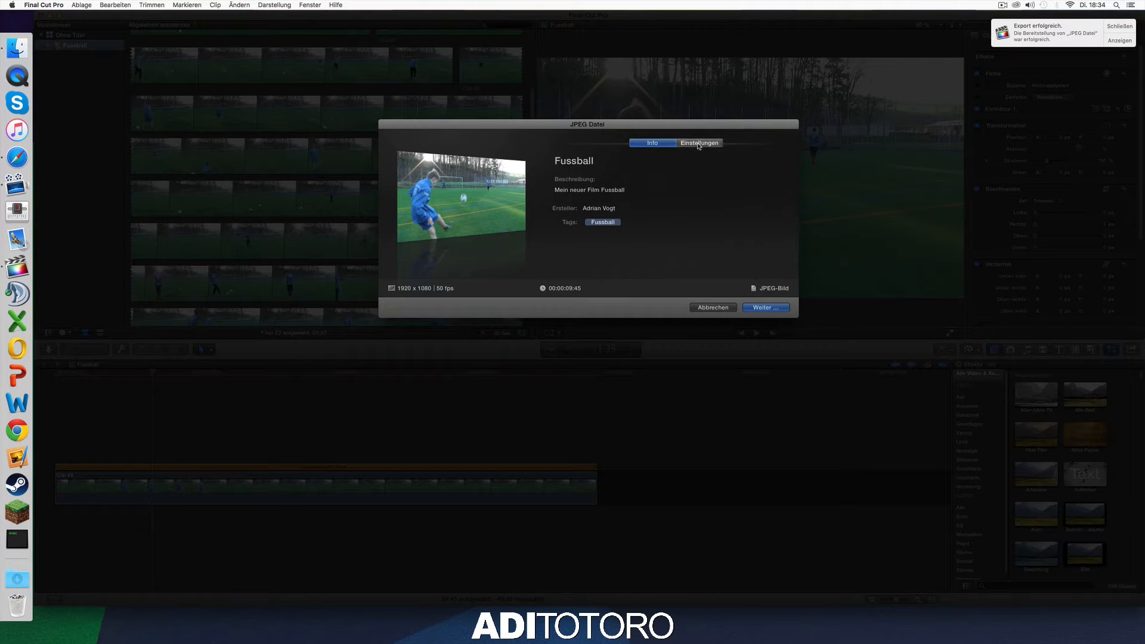
click(654, 143)
key(Return)
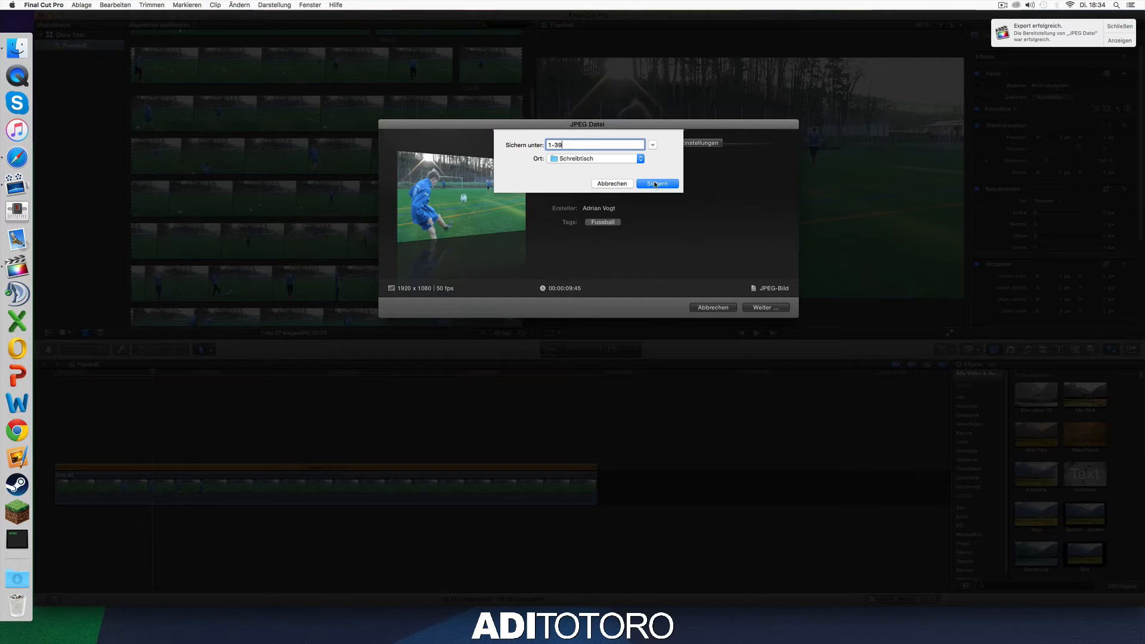
click(656, 184)
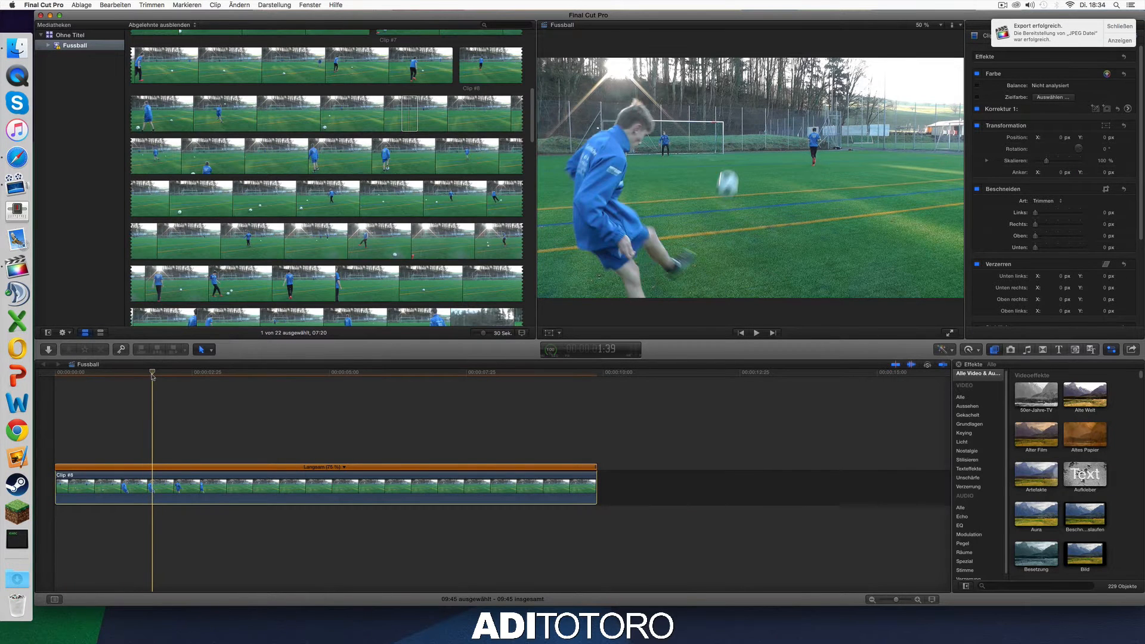
Move the playhead to 1:43 and export that frame as a JPEG on the desktop, named after its timecode.
drag(152, 375, 157, 376)
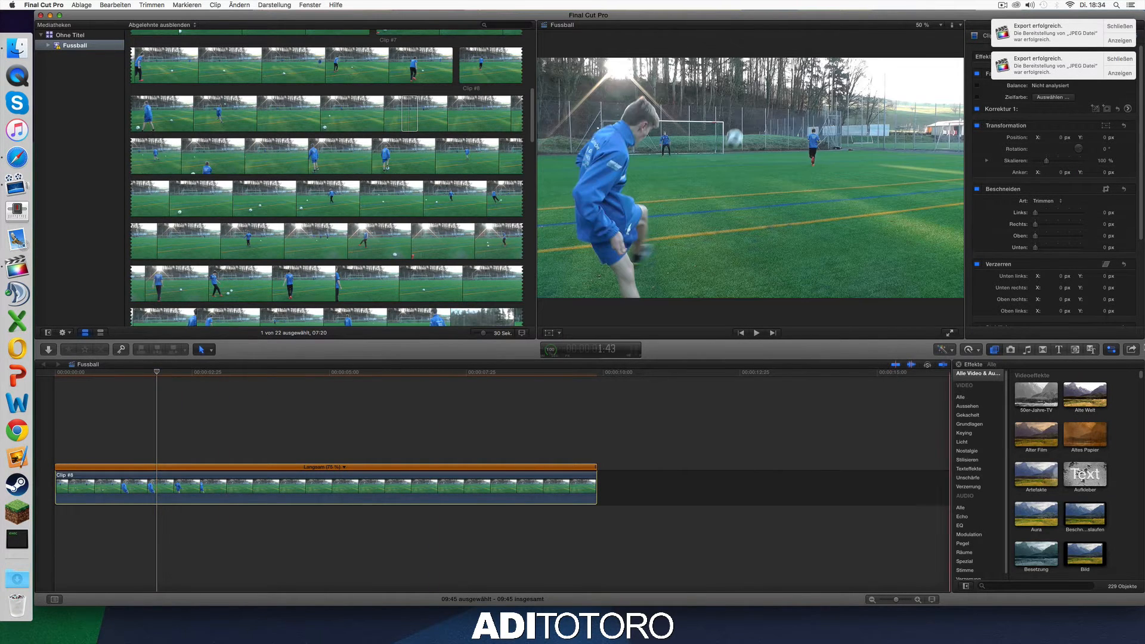
click(1131, 349)
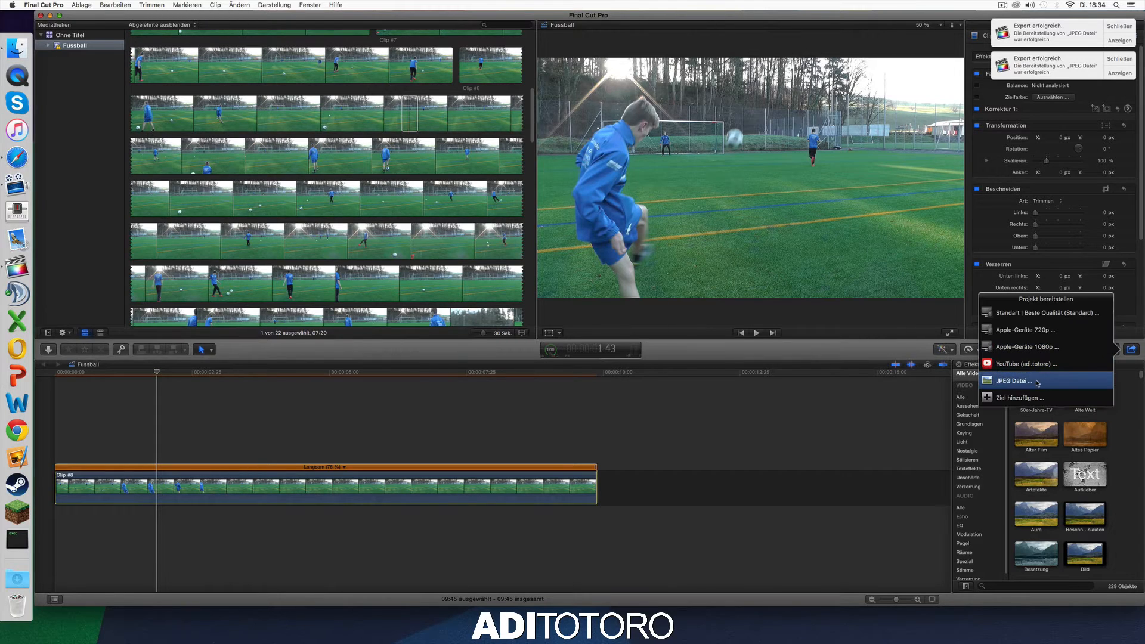
click(1037, 383)
click(765, 308)
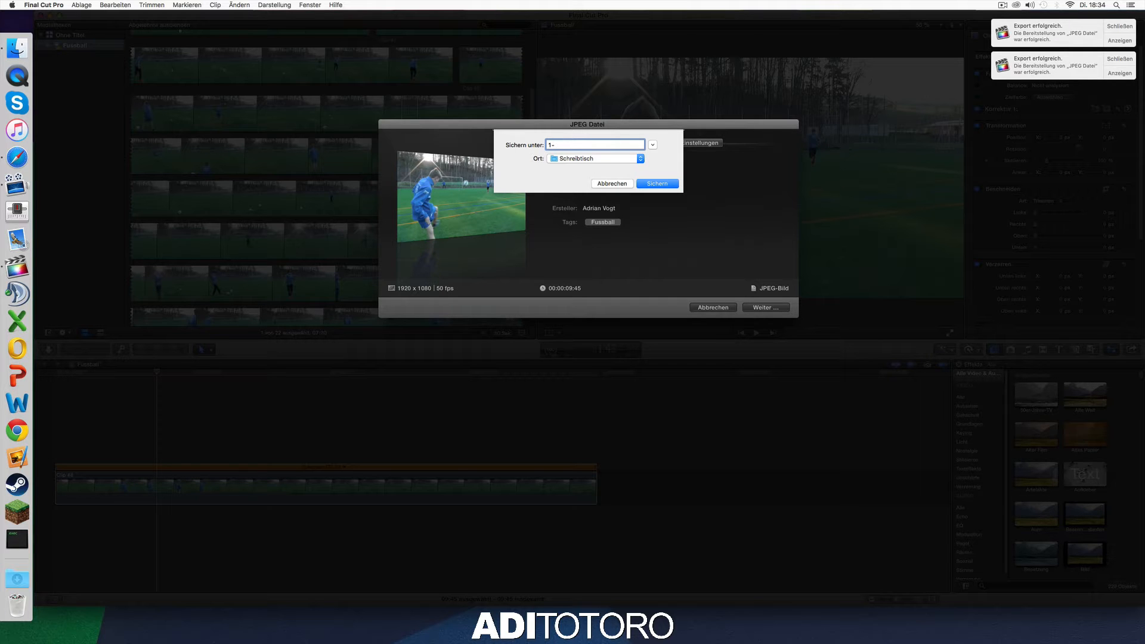
click(666, 187)
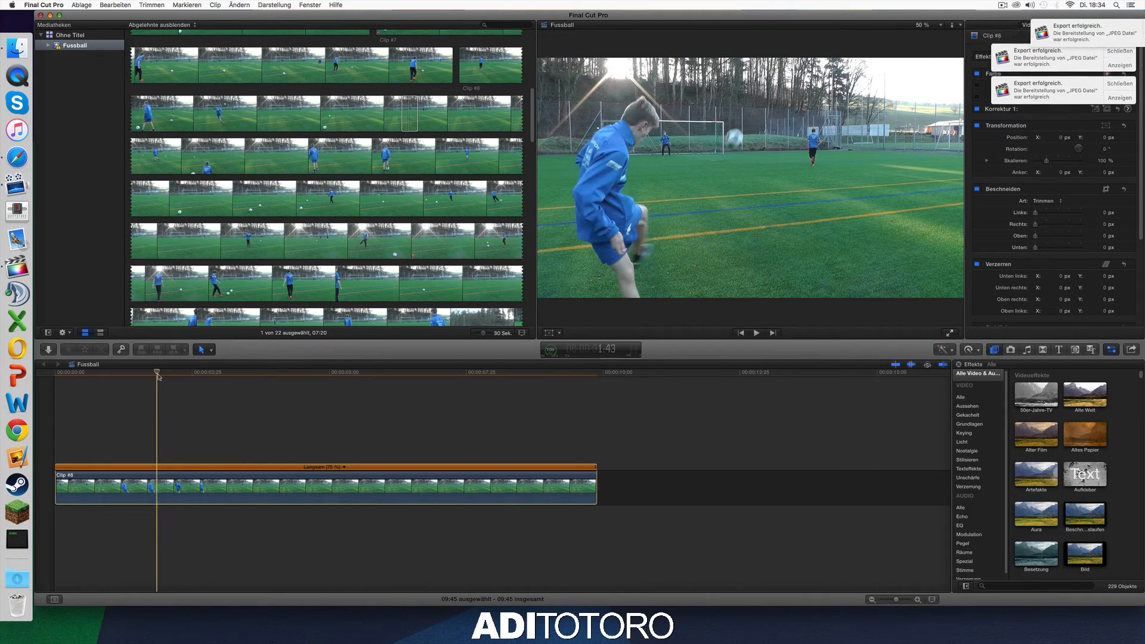
Move the playhead to 1:47 and export that frame as a JPEG named 1-47 on the desktop (Schreibtisch).
drag(156, 375, 162, 376)
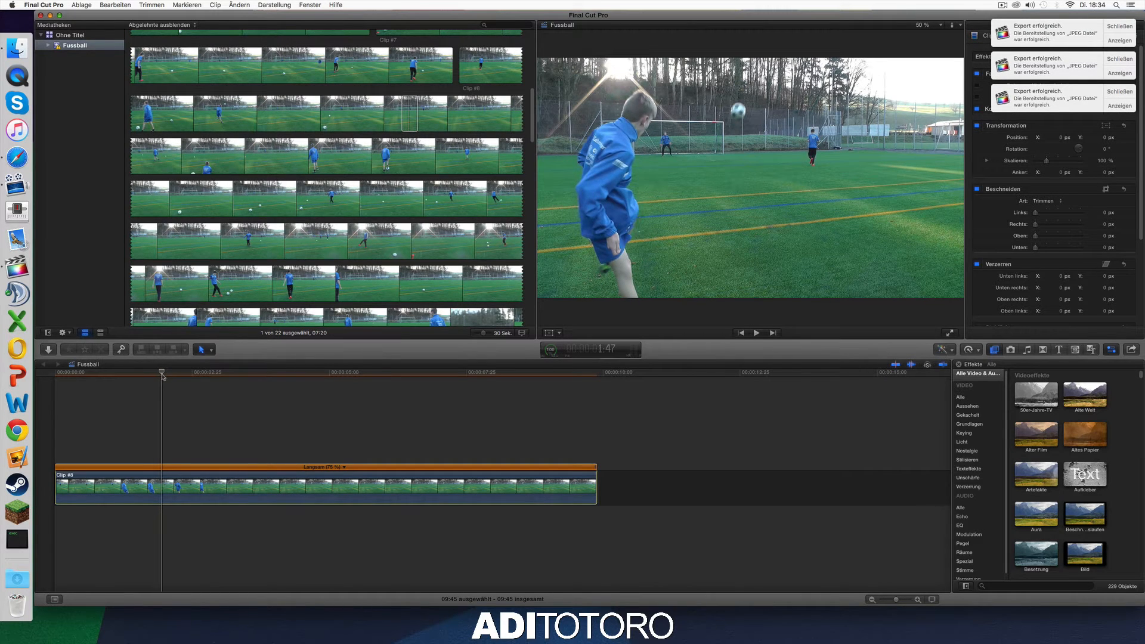
click(1132, 350)
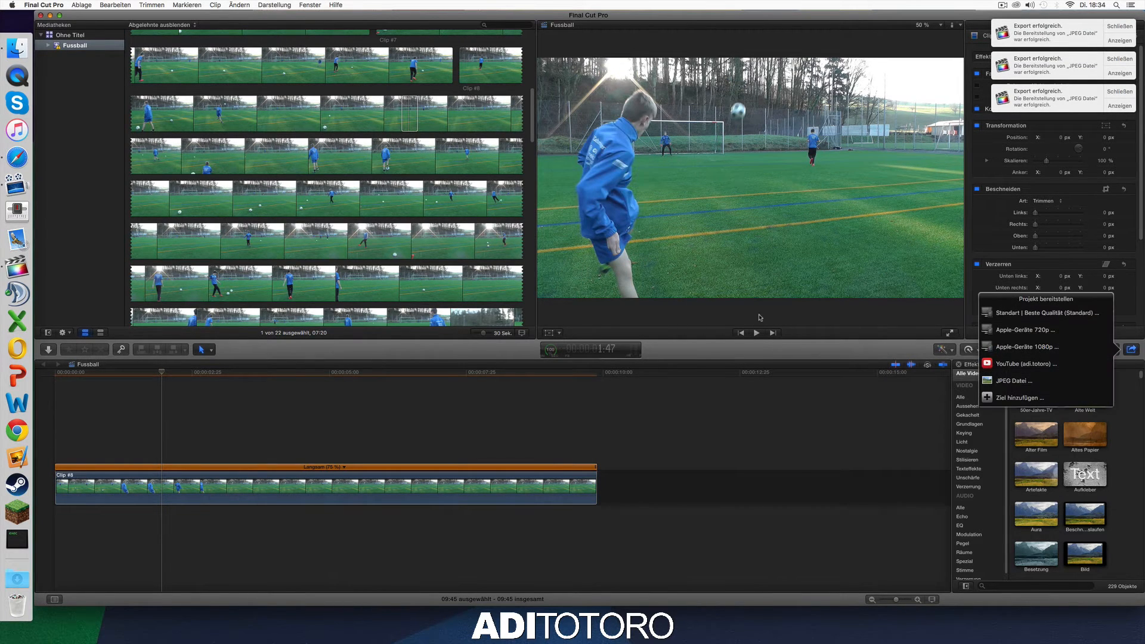
click(1014, 380)
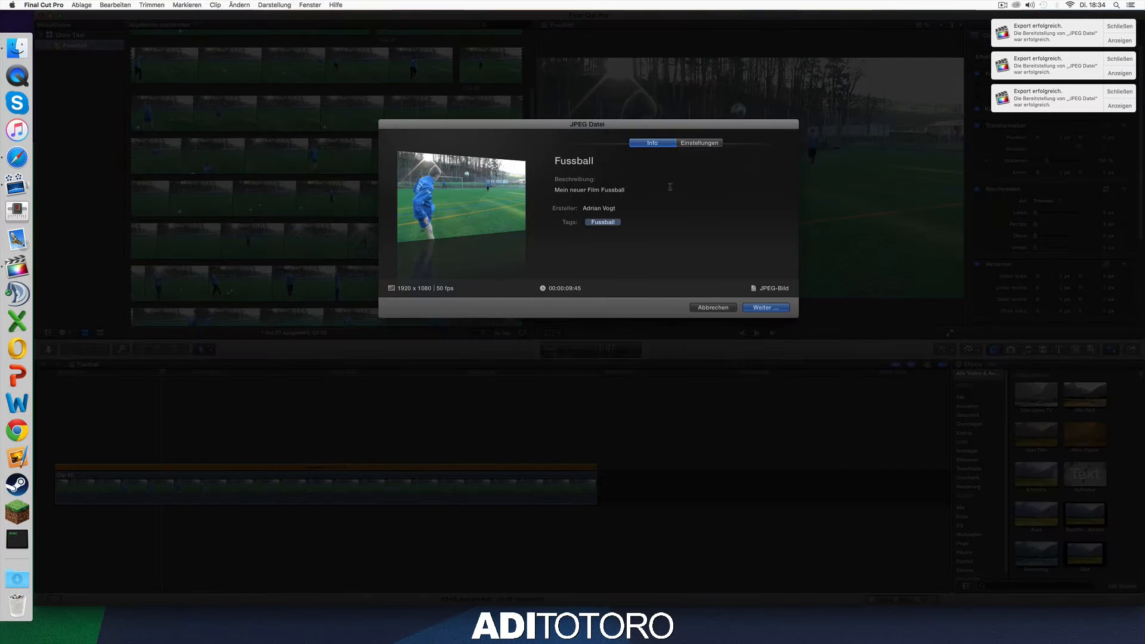
click(766, 308)
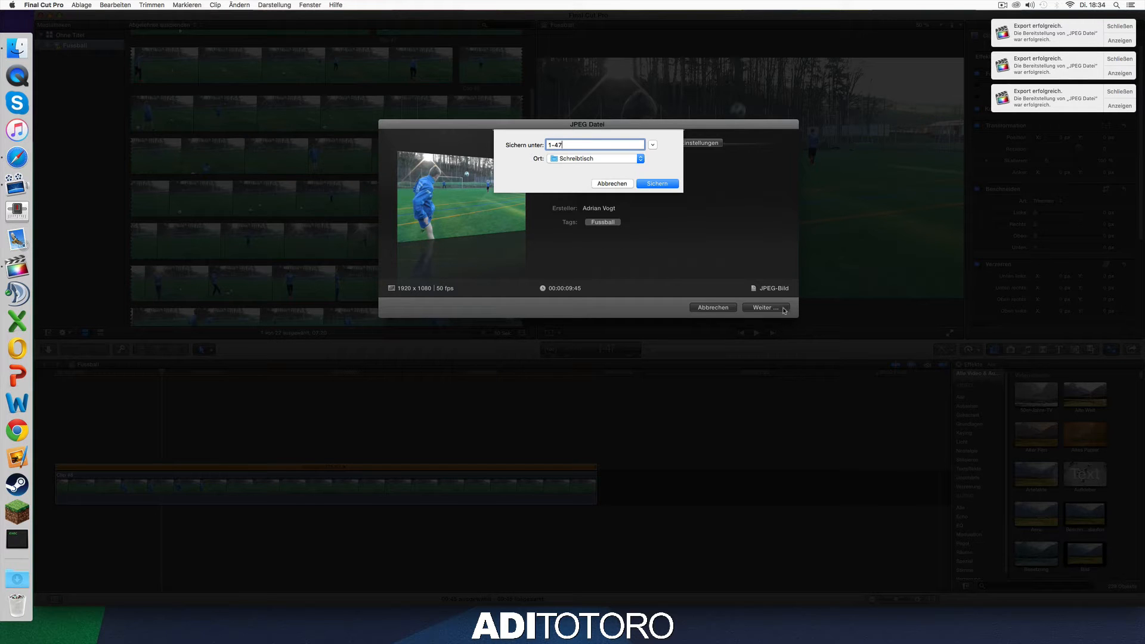
click(653, 184)
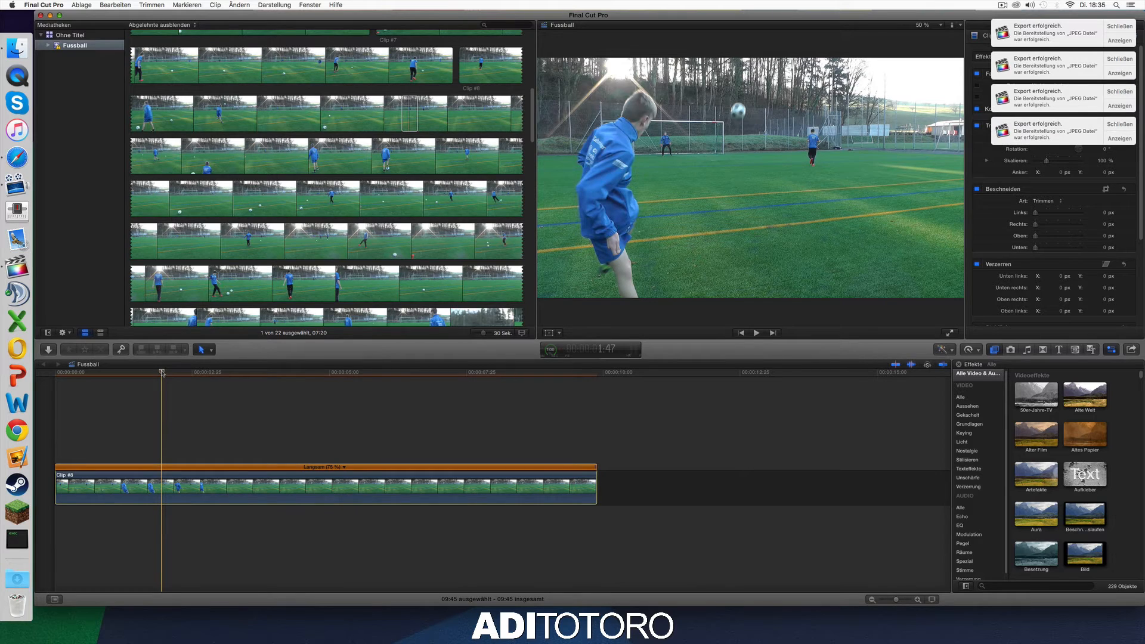
Advance the playhead to 2:02 and export that frame with JPEG Datei, saving it as 2-02 on the desktop.
drag(162, 373, 221, 388)
drag(210, 387, 268, 374)
click(1132, 349)
click(1037, 391)
click(761, 308)
text(5)
click(659, 184)
Export the frame at 2:08 with the JPEG Datei destination, saving it as 2-08 on the desktop.
click(1131, 349)
click(1014, 380)
click(761, 307)
text(6)
click(660, 183)
Export the frame at 2:19 with the JPEG Datei destination, saving it as 2-19 on the desktop.
click(1131, 349)
click(1001, 380)
click(763, 308)
text(7)
click(659, 183)
Export the frame at 2:48 with the JPEG Datei destination, saving it as 2-48 on the desktop.
click(1131, 350)
click(1014, 381)
key(Return)
click(660, 184)
Export the frame at 3:10 with the JPEG Datei destination, saving it as 3-10 on the desktop.
click(1131, 349)
click(1014, 380)
key(Return)
text(3-10)
click(656, 184)
Export the frame at 3:25 with the JPEG Datei destination, saving it as 3-25 on the desktop.
click(1131, 349)
click(1013, 380)
key(Return)
text(3-26)
key(Return)
Export the frame at 3:44 with the JPEG Datei destination, saving it as 3-44 on the desktop.
click(1131, 350)
click(1014, 381)
key(Return)
text(3-44)
key(Return)
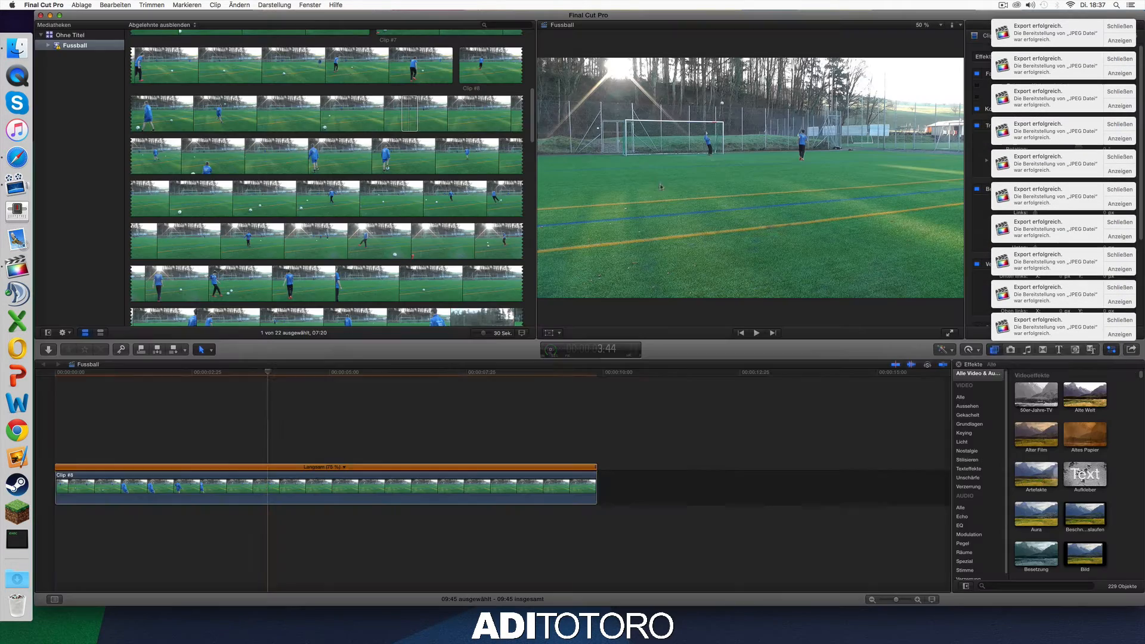
Move the playhead to 4:02 and export that frame as a JPEG named 4-02 on the desktop.
drag(268, 374, 289, 375)
click(1131, 350)
click(1013, 380)
key(Return)
text(4-02)
key(Return)
Export the frame at 4:10 with the JPEG Datei destination, saving it as 4-10 on the desktop.
click(1132, 350)
click(1013, 381)
key(Return)
text(4-10)
key(Return)
Export the frame at 4:15 with the JPEG Datei destination, saving it as 4-15 on the desktop.
click(1131, 349)
click(1014, 380)
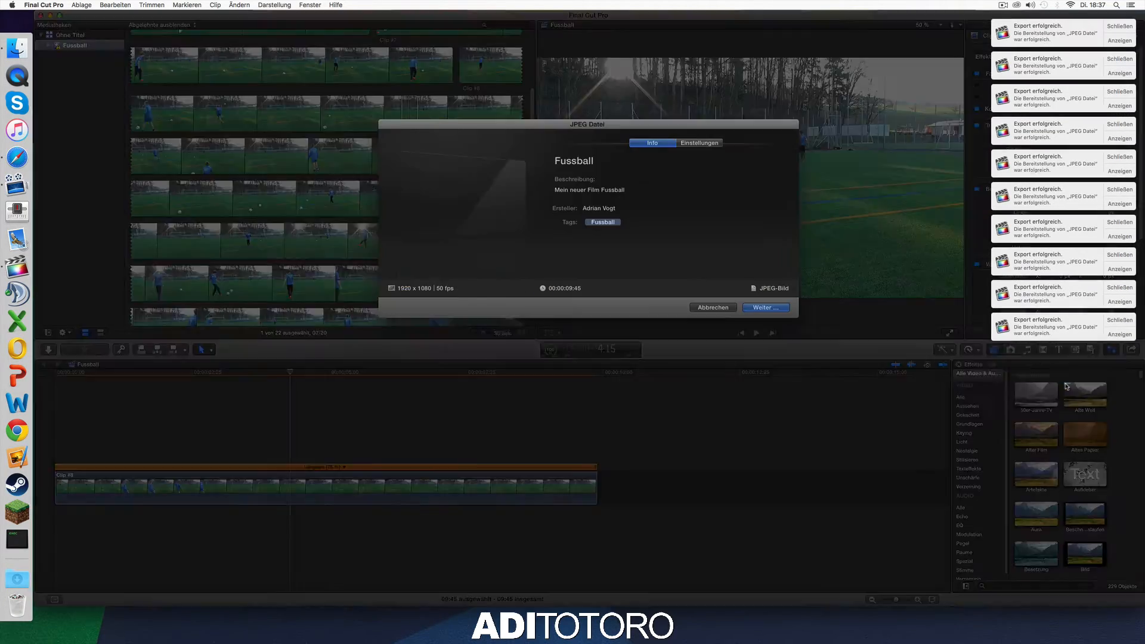
key(Return)
text(4-15)
click(656, 183)
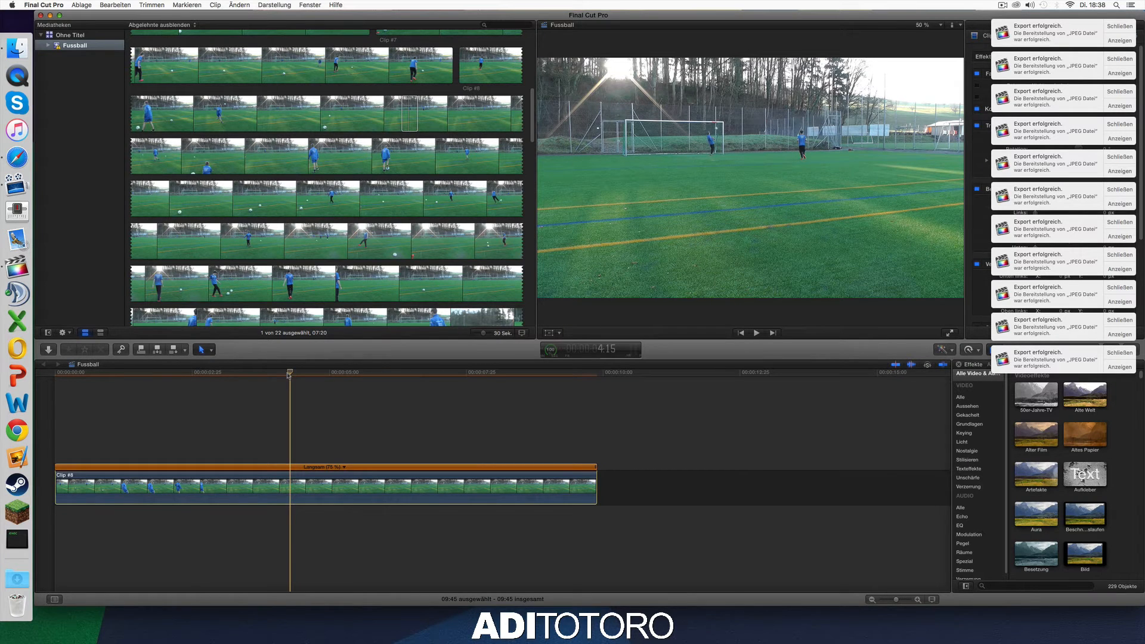
mouse_move(290, 374)
mouse_down()
mouse_move(142, 381)
mouse_move(290, 388)
mouse_up()
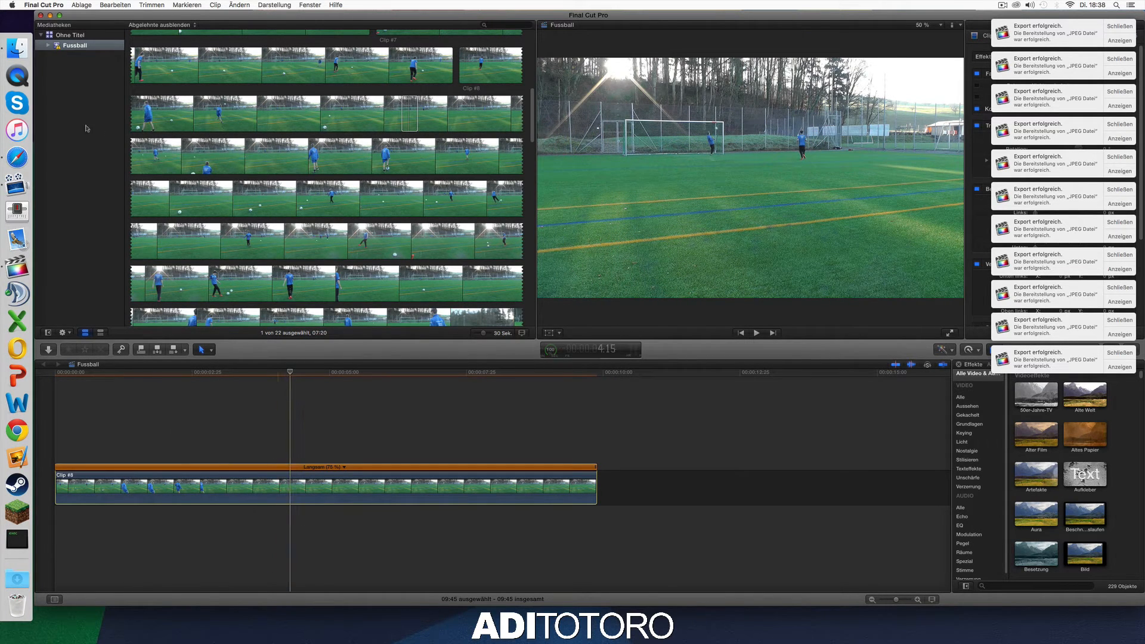
Minimize the Final Cut Pro window and dismiss all the export notifications covering the desktop files.
click(50, 15)
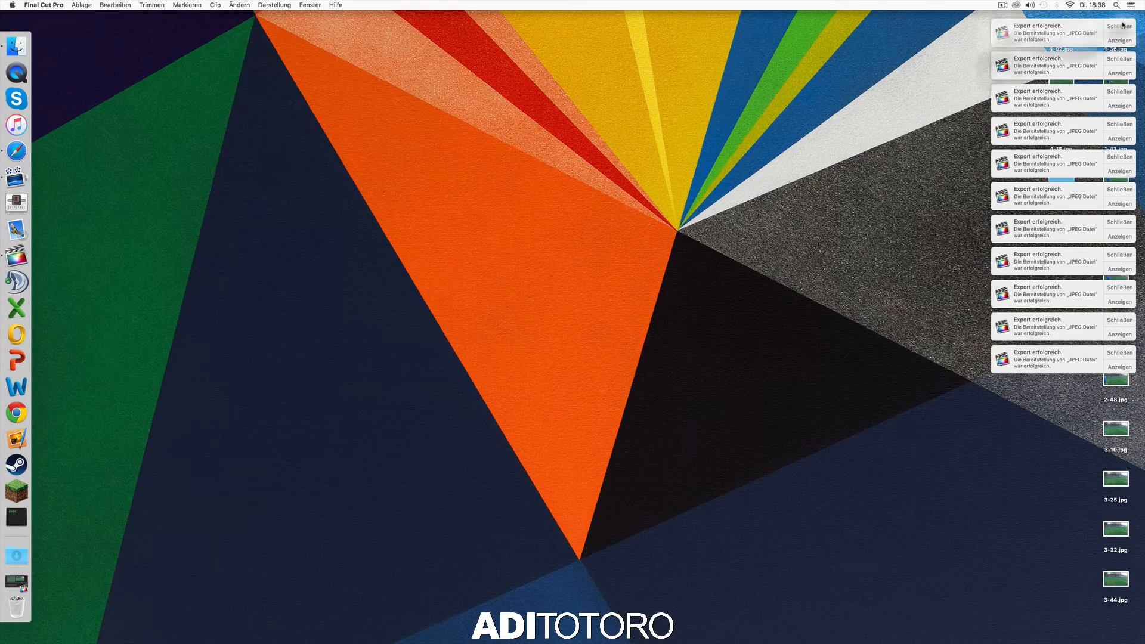
click(1123, 25)
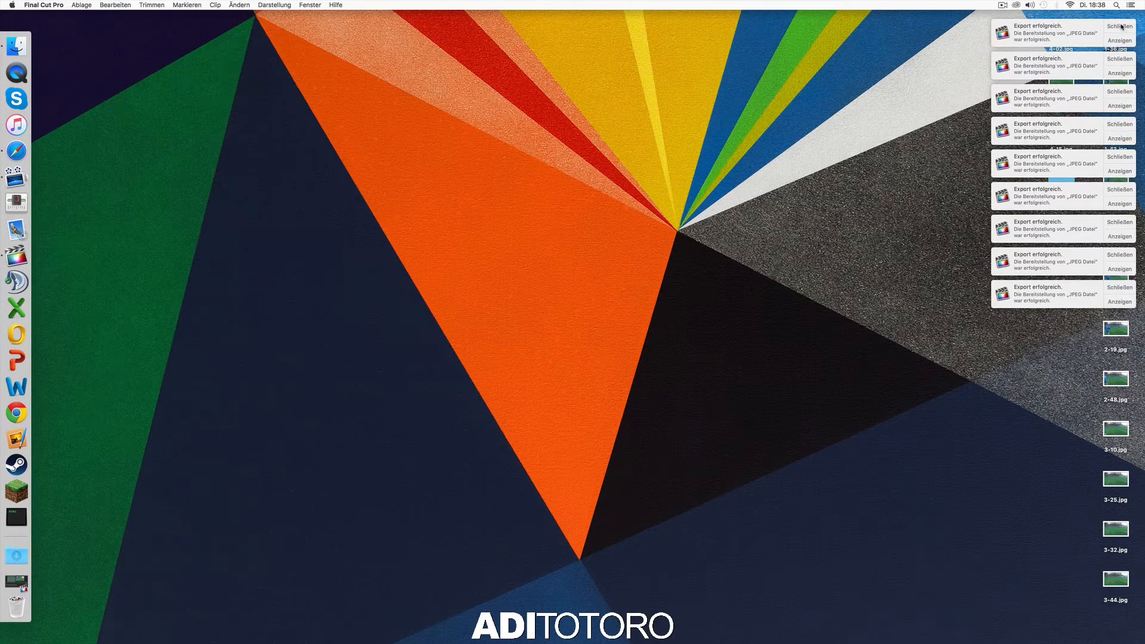
click(1124, 26)
click(1124, 255)
click(1121, 222)
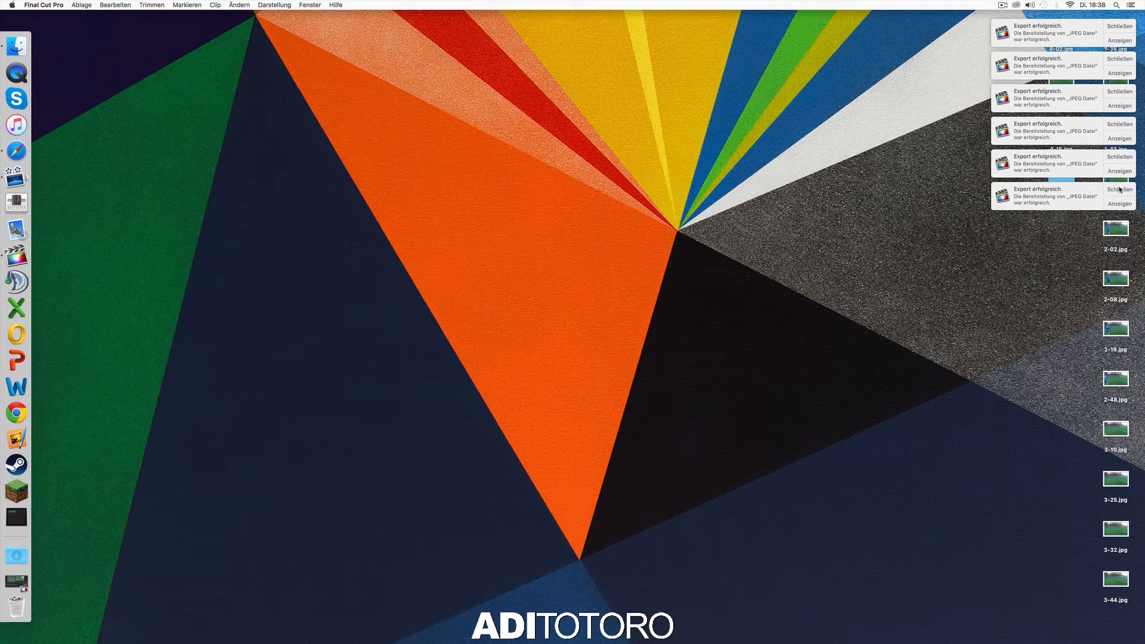
click(1120, 189)
click(1116, 156)
click(1118, 124)
click(1117, 92)
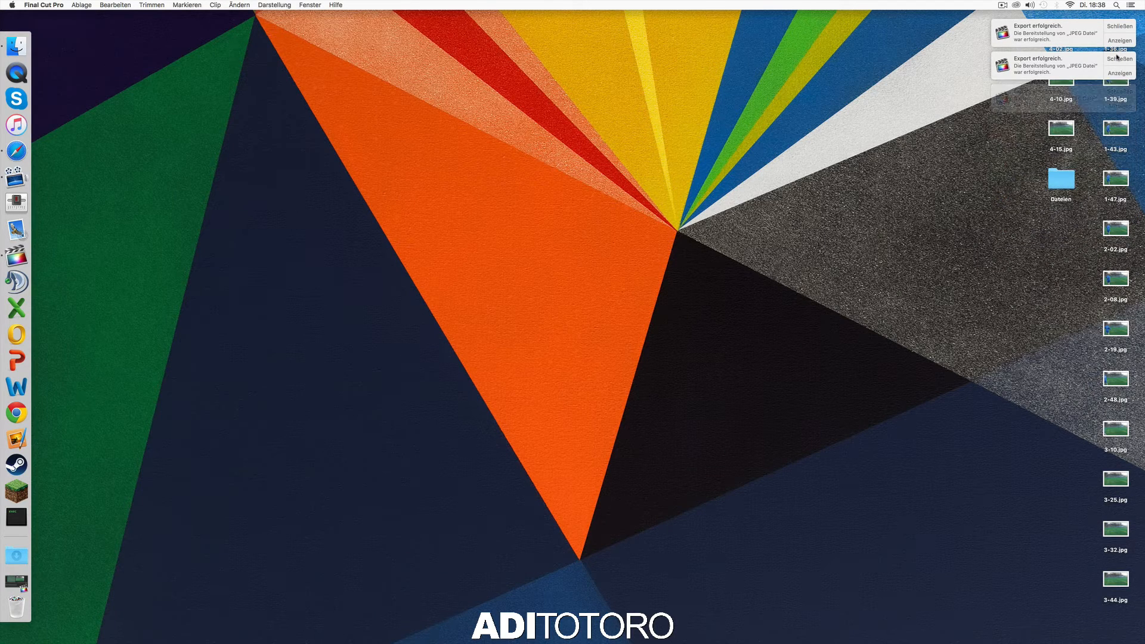
click(1119, 59)
click(1119, 26)
click(1006, 31)
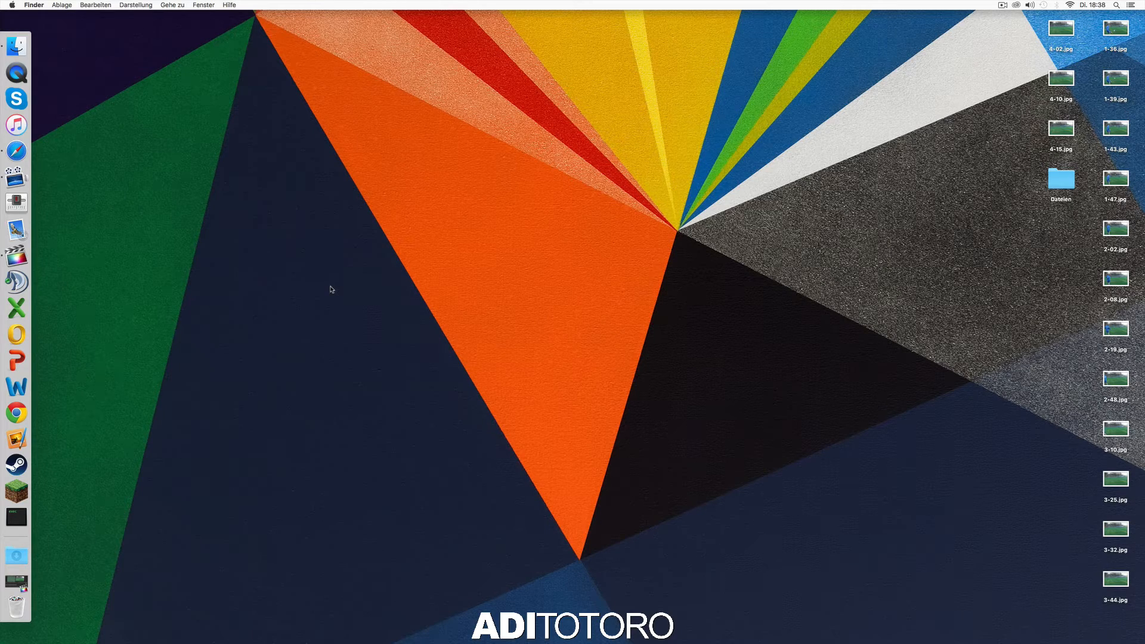
click(18, 580)
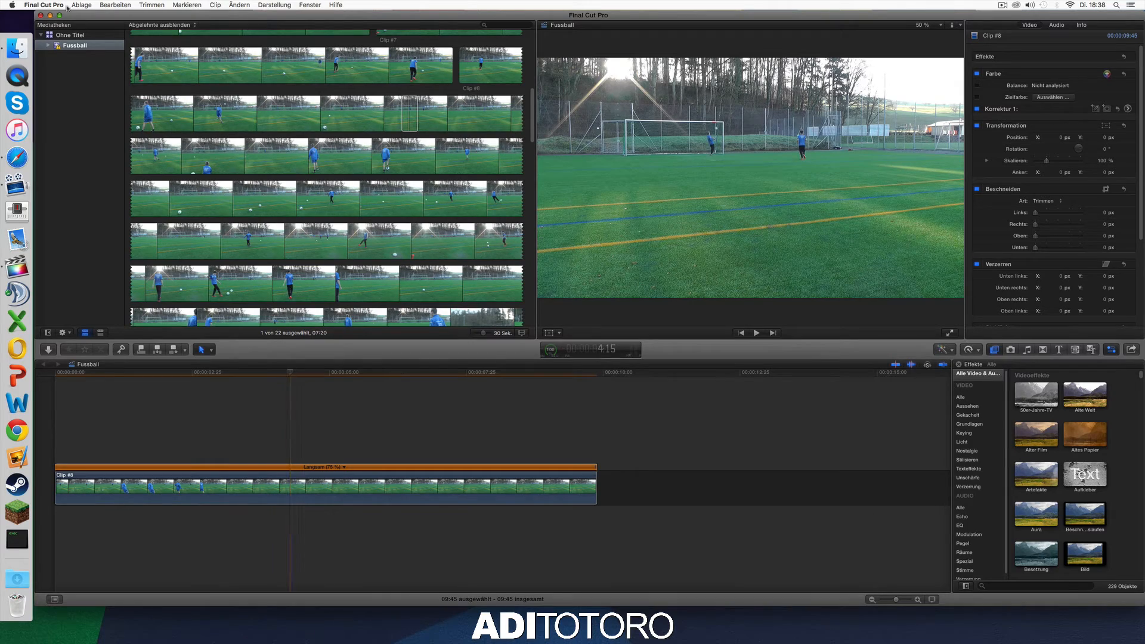
click(50, 15)
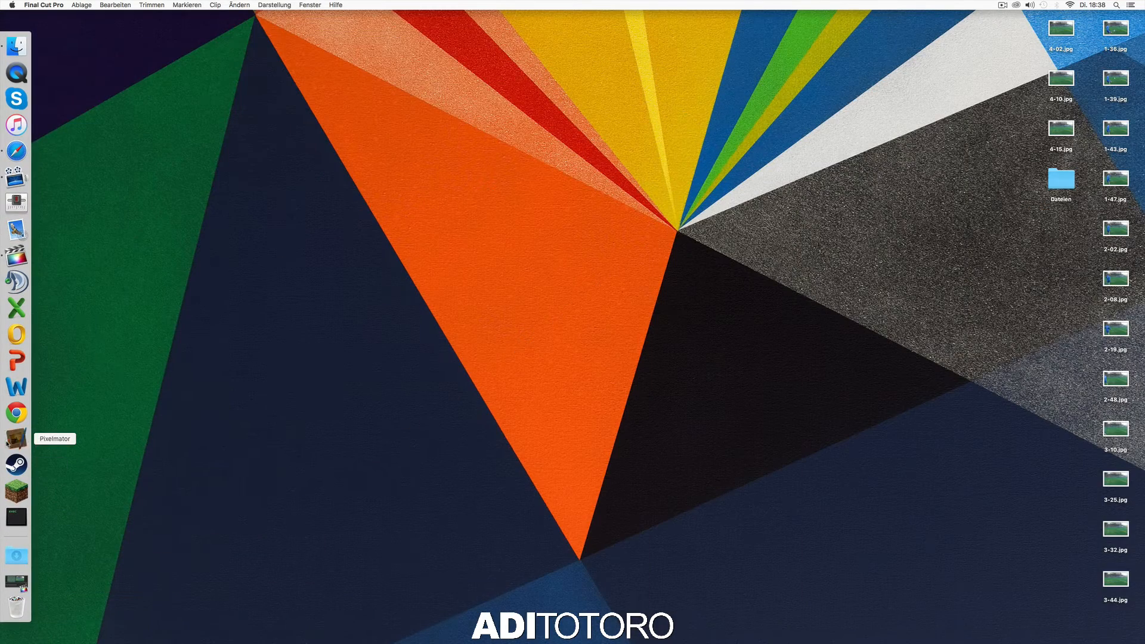
Launch Pixelmator, close its welcome window and open the desktop image 1-36.jpg in it.
click(10, 447)
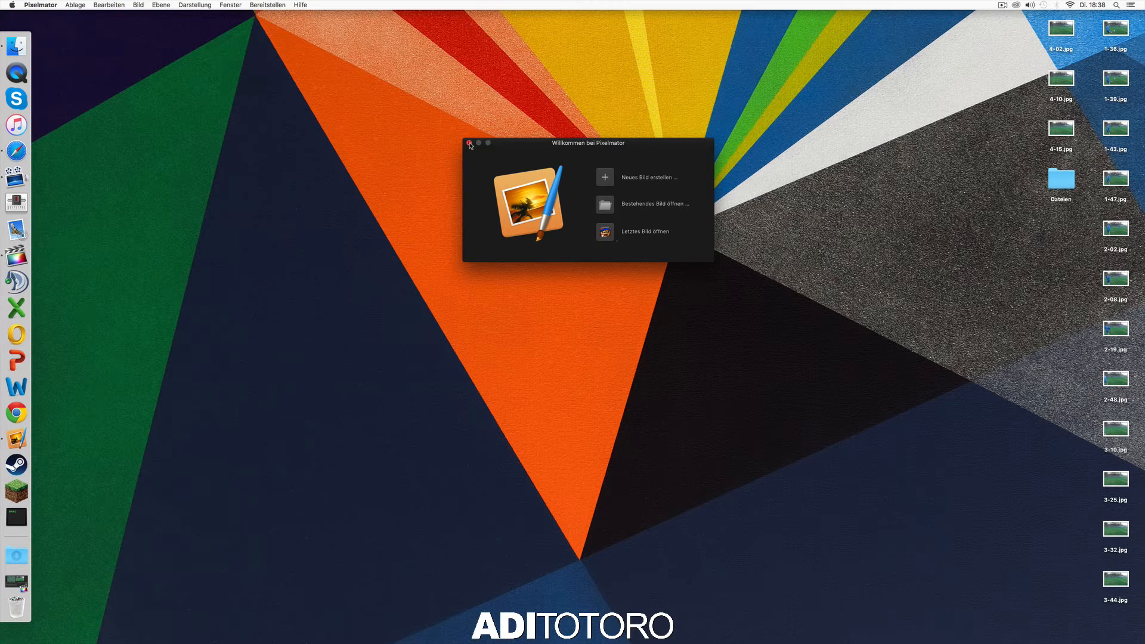
click(470, 143)
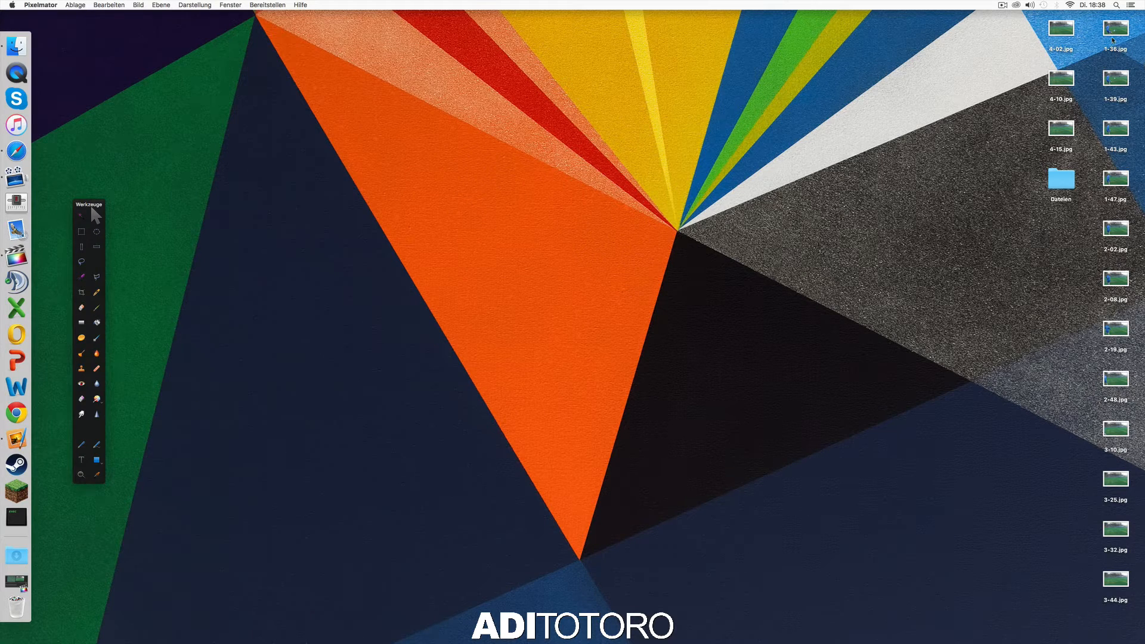
right_click(1112, 40)
mouse_move(1043, 50)
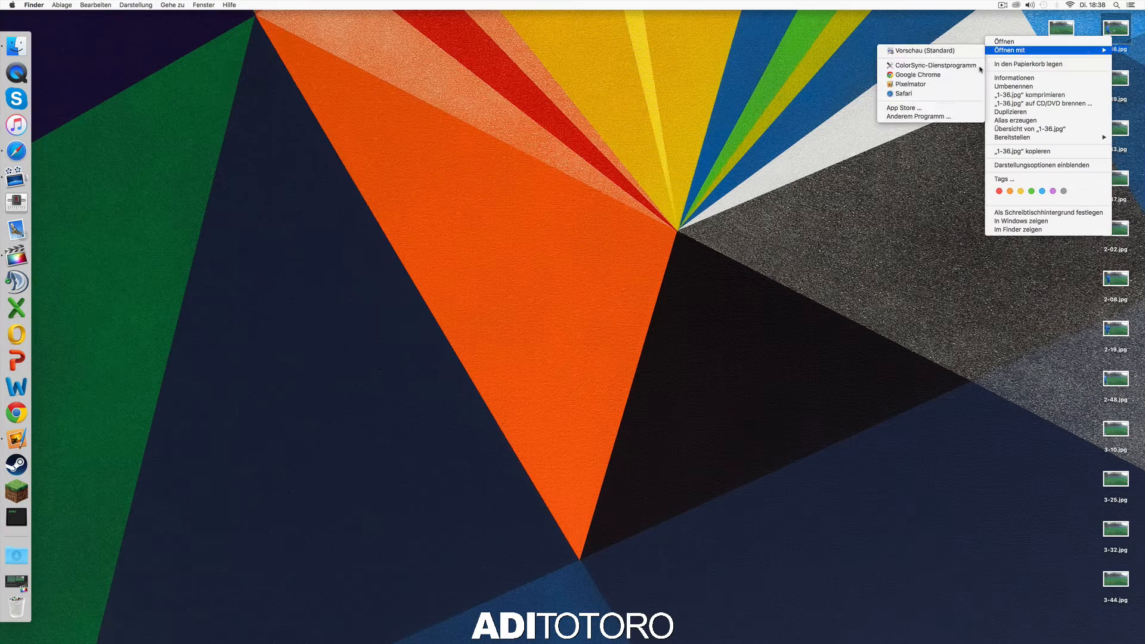
click(945, 88)
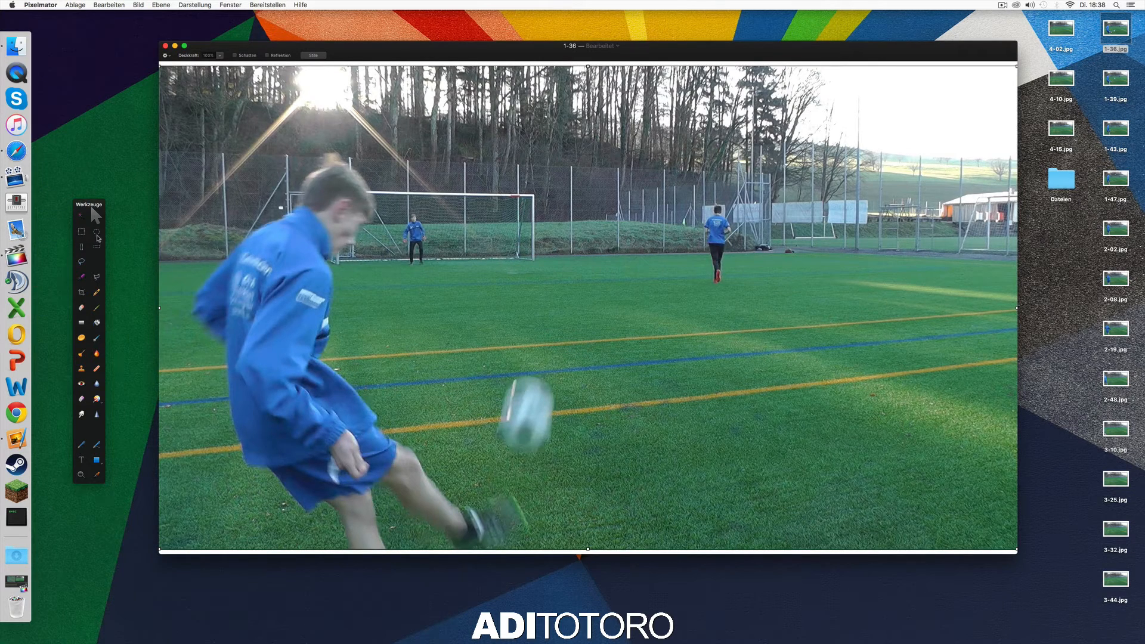
Draw an elliptical selection around the blurred football, leaving its edge settings unadjusted.
click(96, 232)
right_click(539, 412)
click(587, 441)
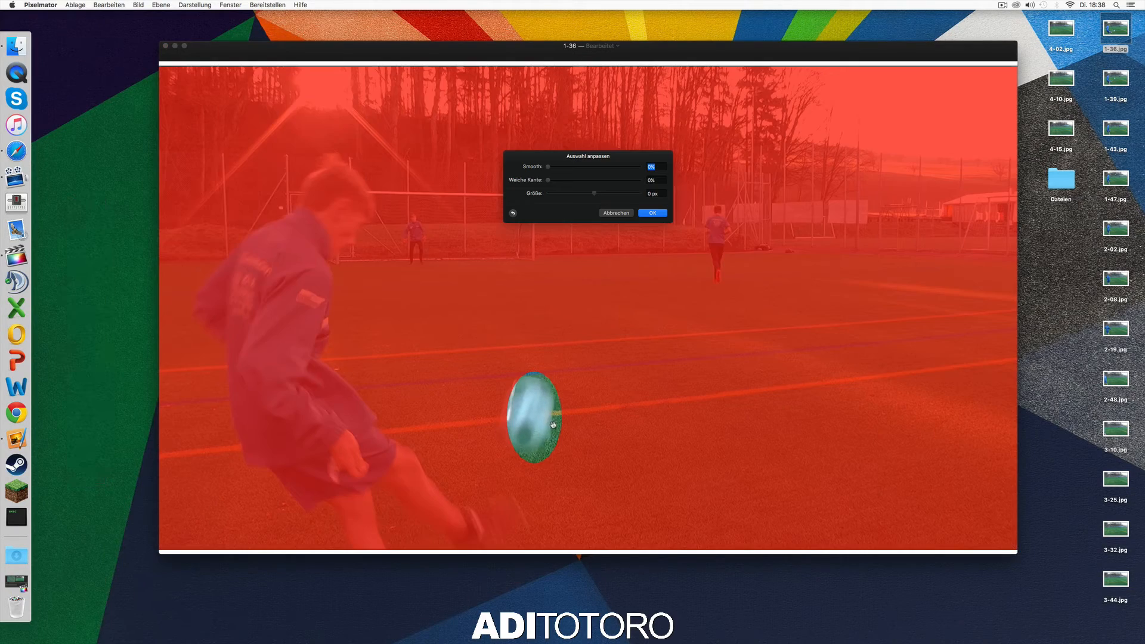
click(616, 213)
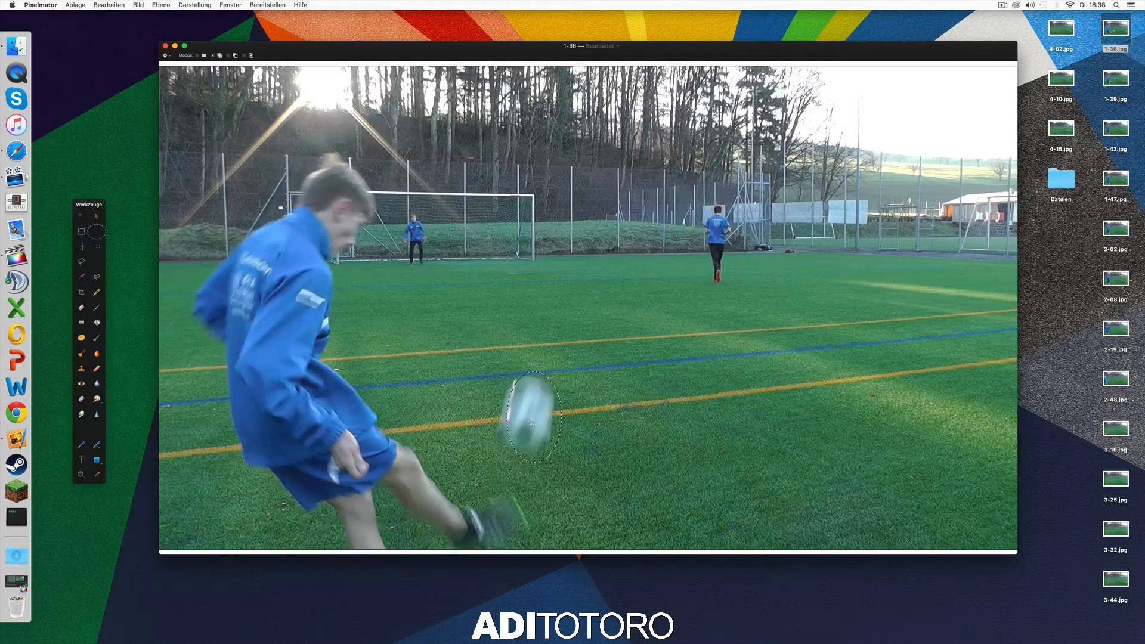
Transform the elliptical selection, moving and scaling it proportionally until it tightly encloses the football.
right_click(525, 396)
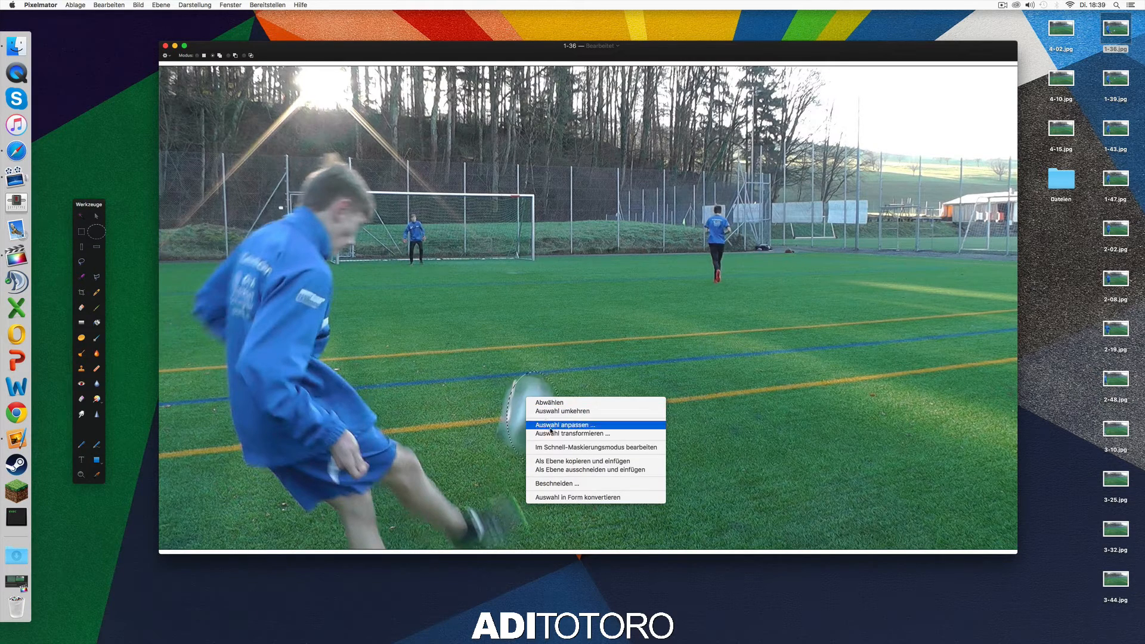
click(561, 433)
mouse_move(561, 439)
mouse_down()
mouse_move(550, 440)
mouse_move(558, 417)
mouse_move(549, 423)
mouse_up()
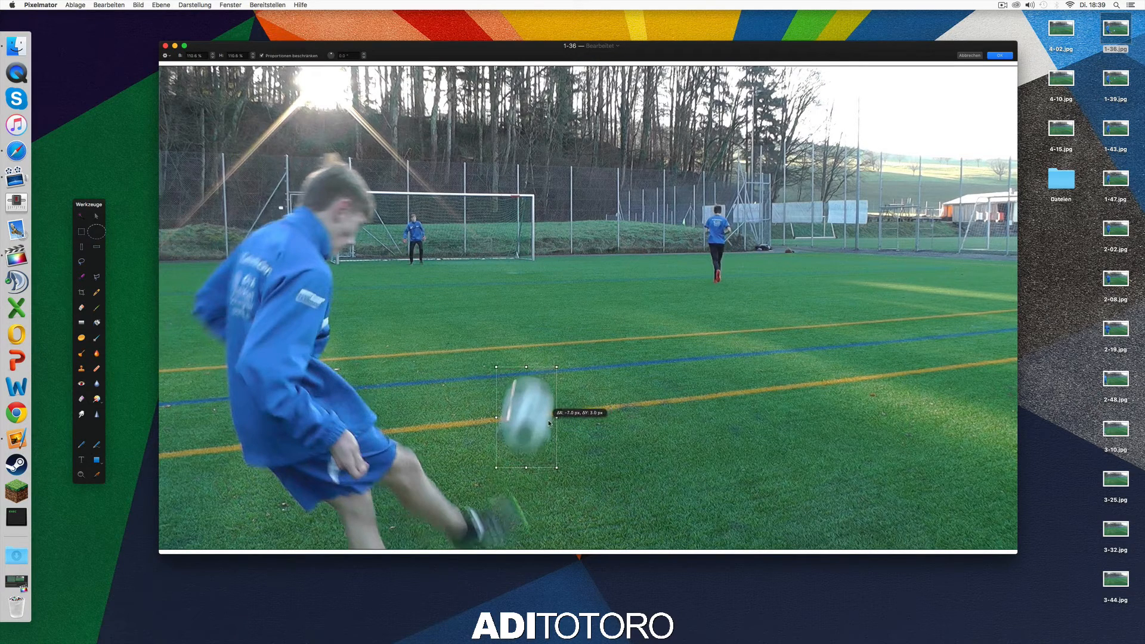
mouse_move(526, 467)
mouse_down()
mouse_move(527, 450)
mouse_move(526, 460)
mouse_up()
drag(499, 419, 500, 419)
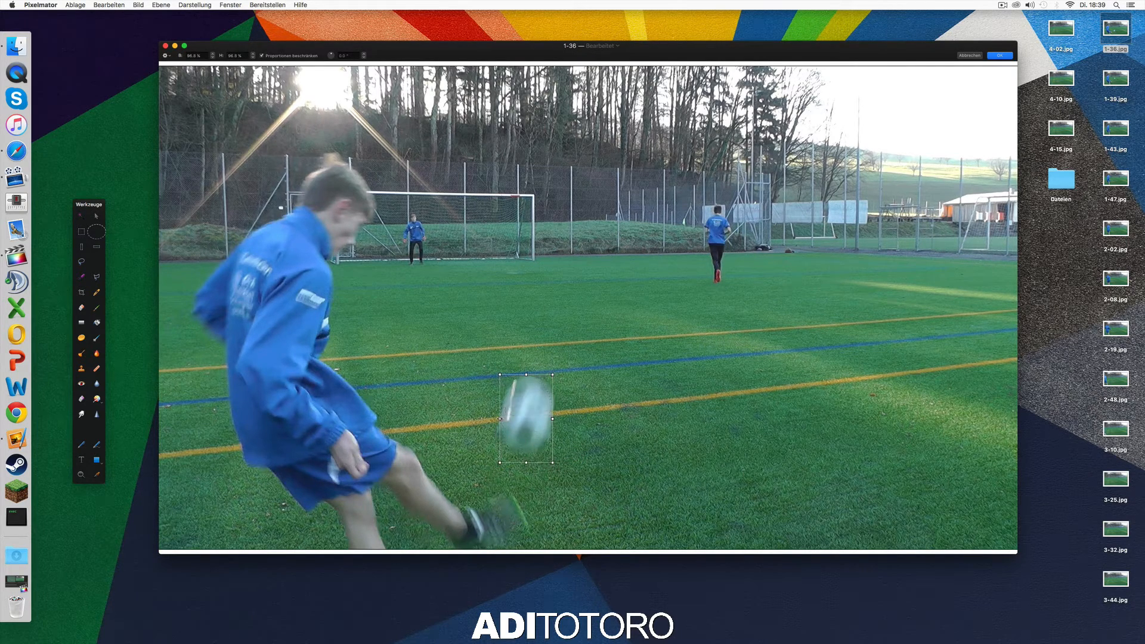
click(1011, 56)
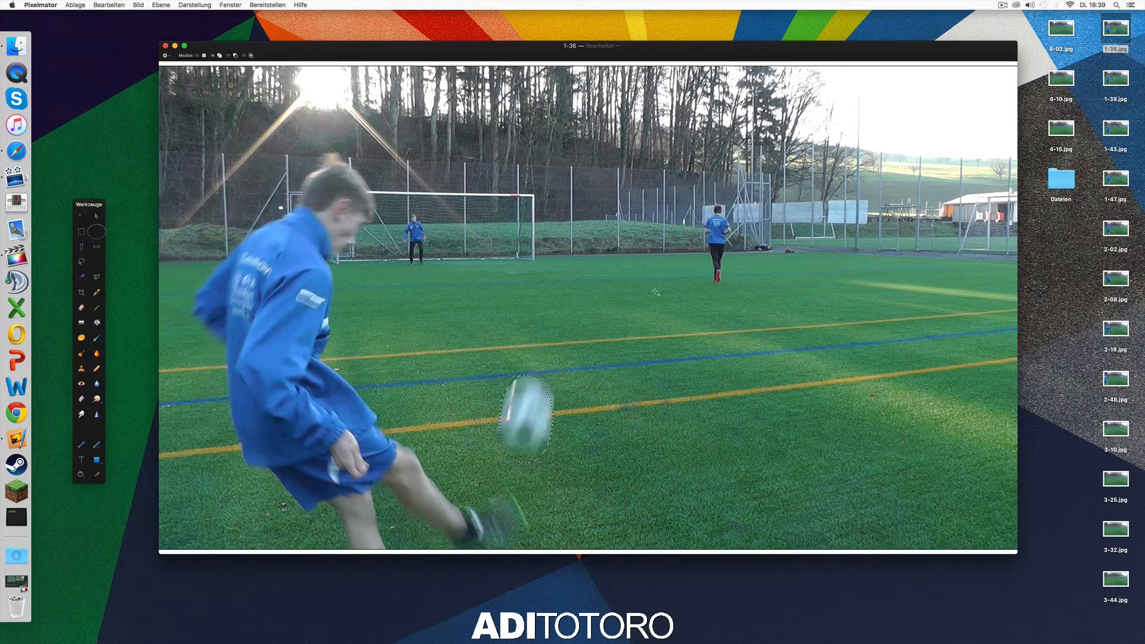
Adjust the football selection with a soft edge (Weiche Kante) of 35%.
right_click(536, 410)
click(597, 443)
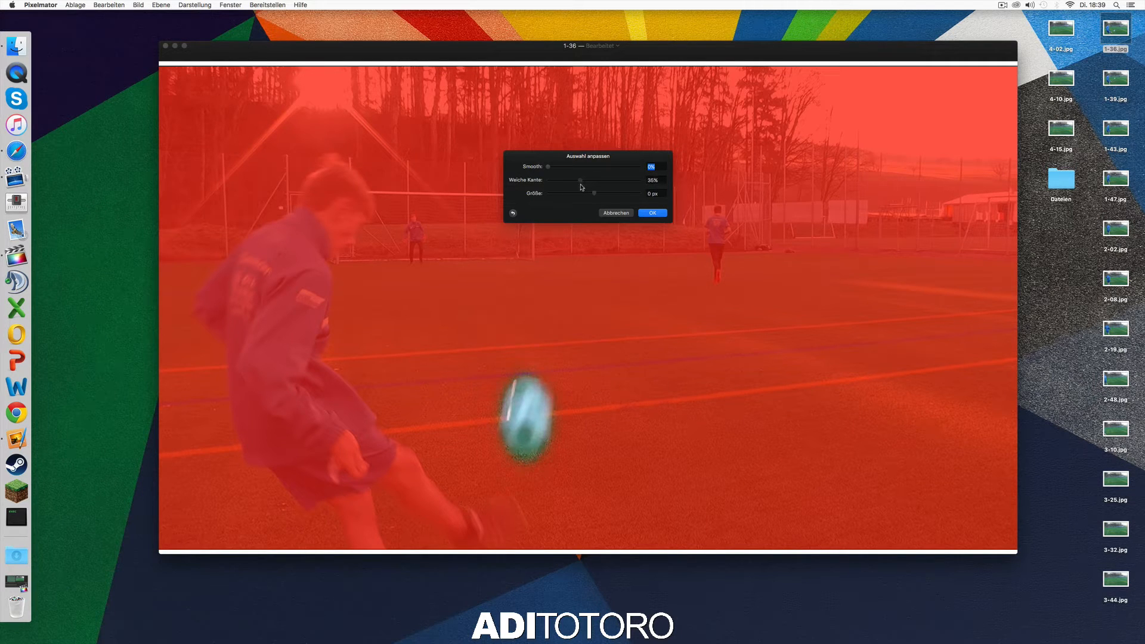
click(653, 214)
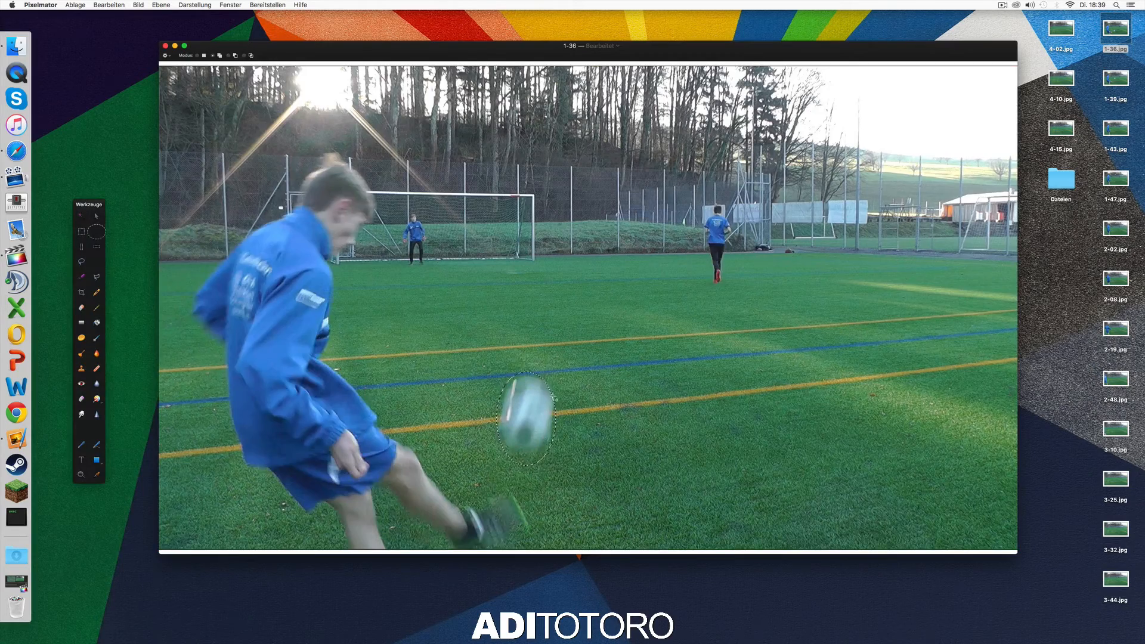
Invert the selection, delete everything around the football and deselect.
right_click(528, 392)
click(572, 414)
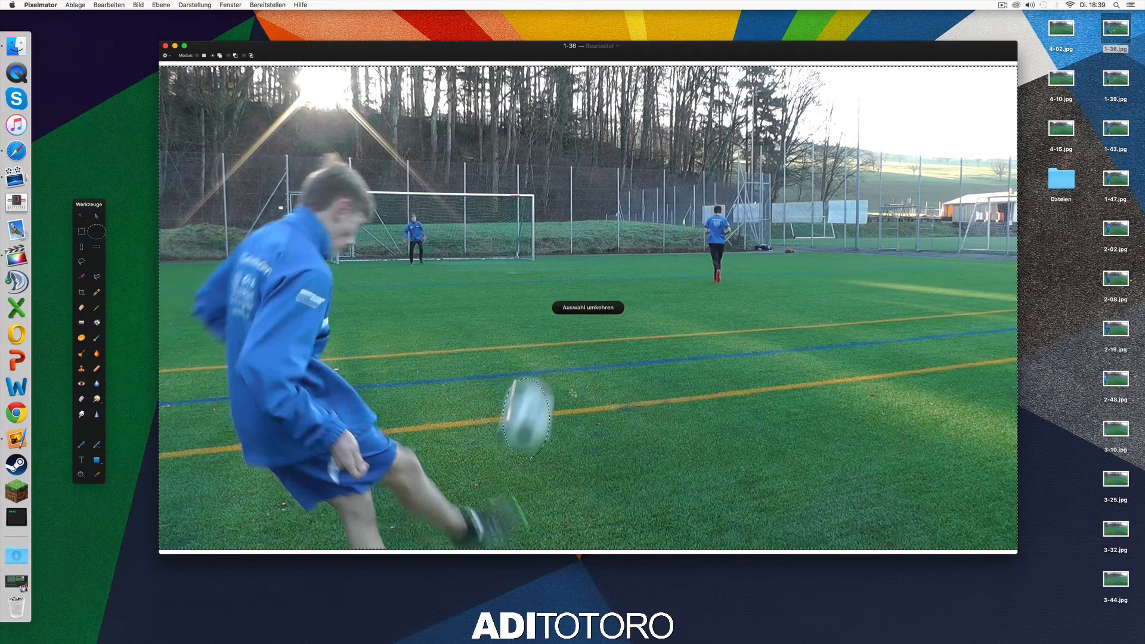
key(BackSpace)
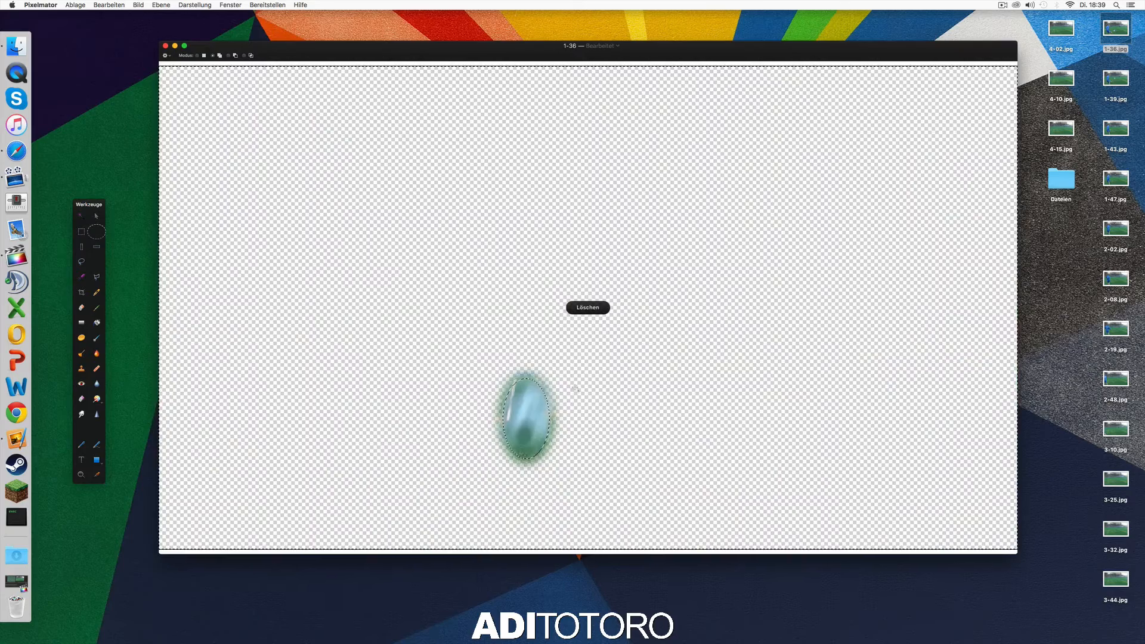
key(super+d)
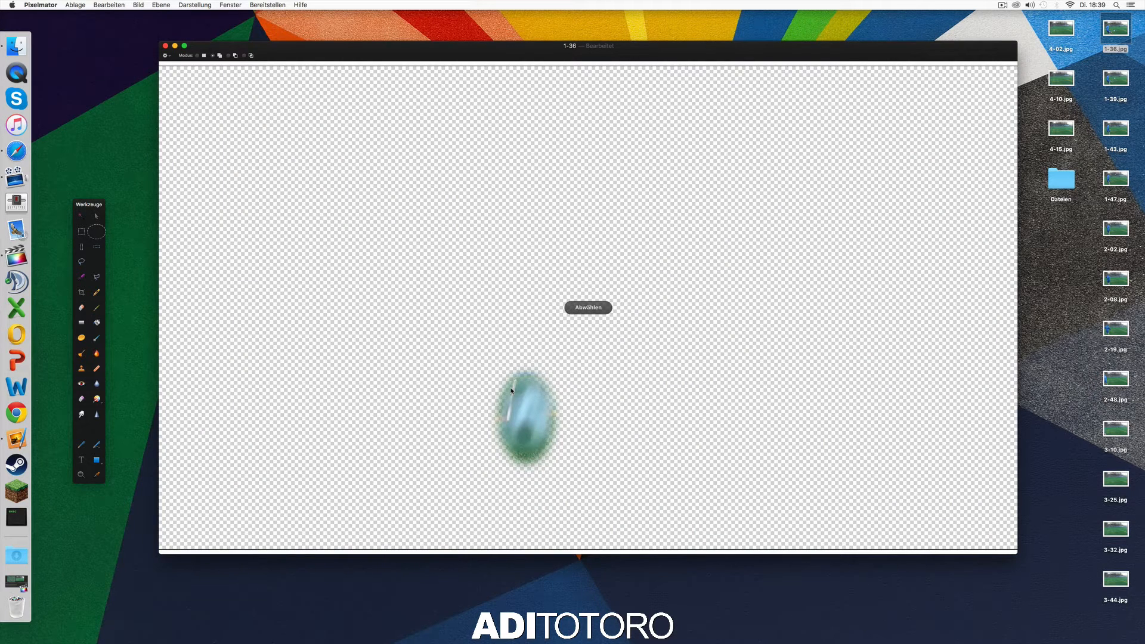
Export the cut-out football as a transparent PNG named 1-36.png to the desktop (Schreibtisch).
key(super+minus)
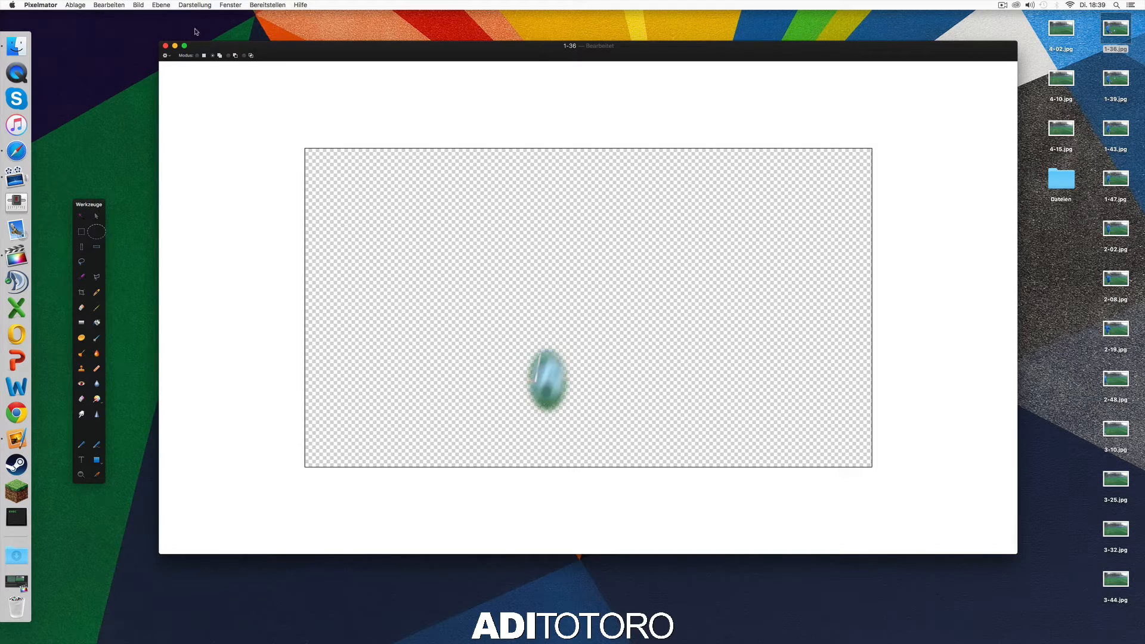
click(267, 5)
click(280, 114)
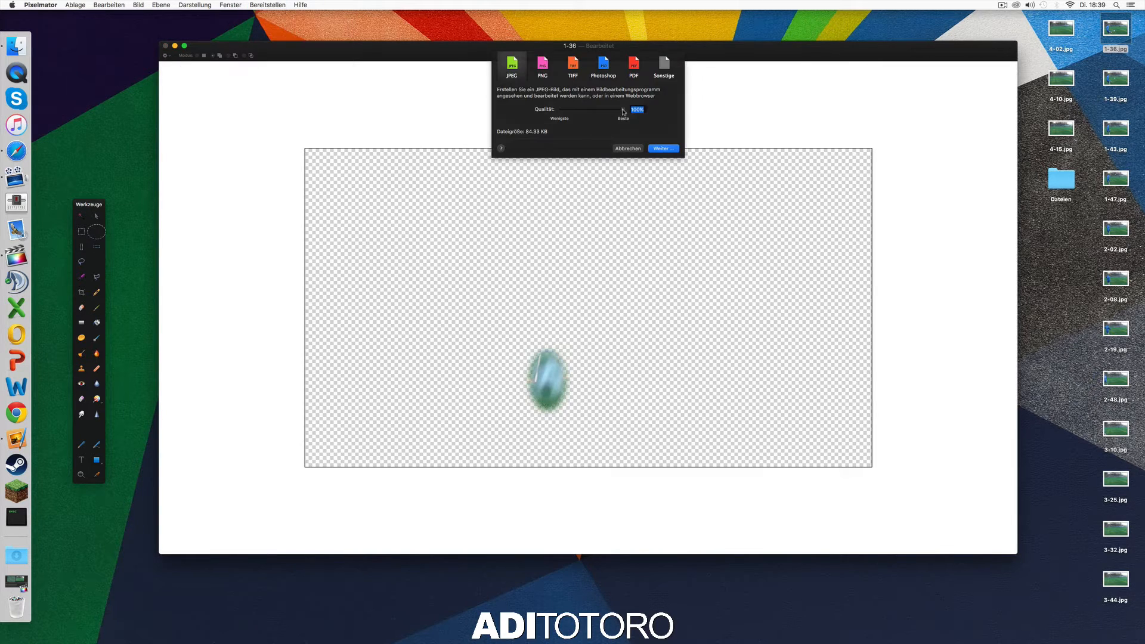
click(543, 67)
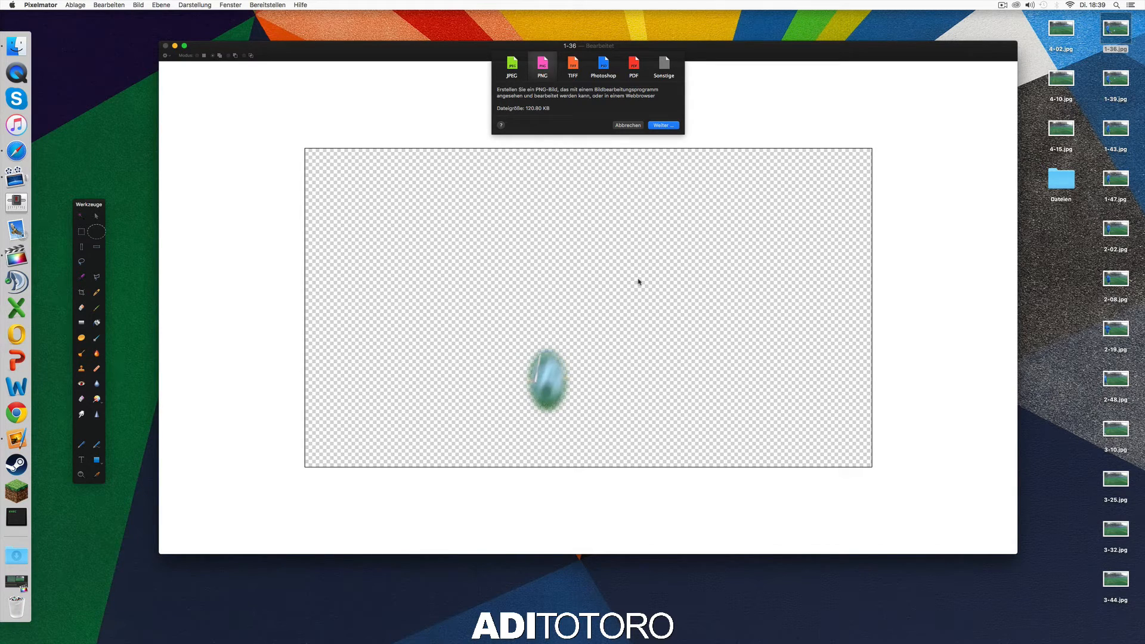
click(662, 125)
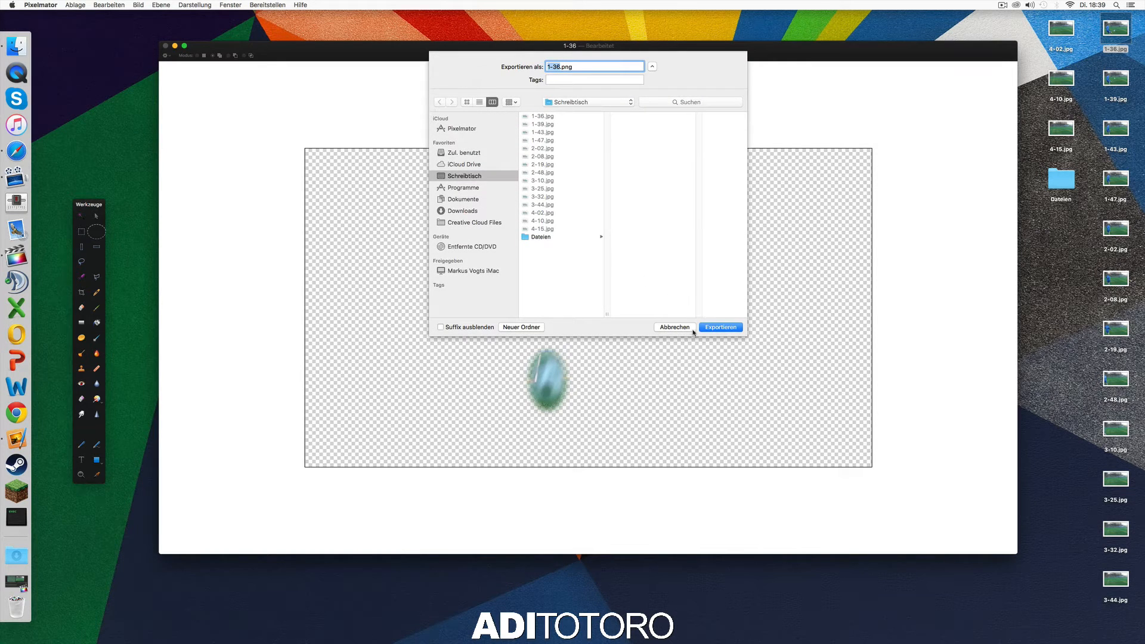
click(710, 328)
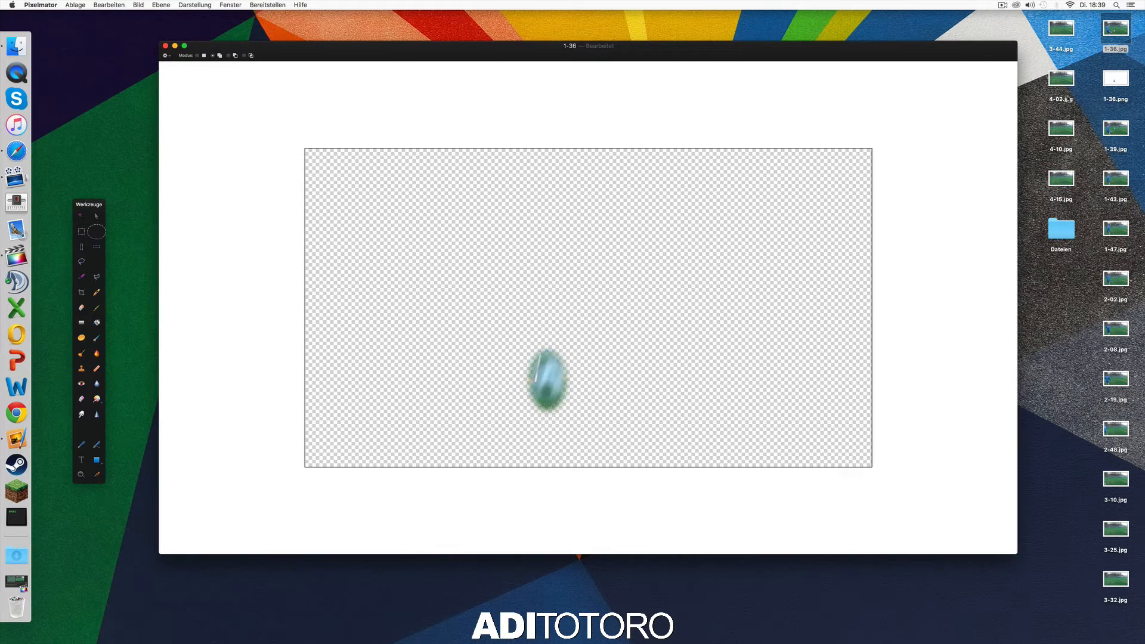
Create a new folder on the desktop and name it PNG's.
right_click(1102, 95)
click(1082, 98)
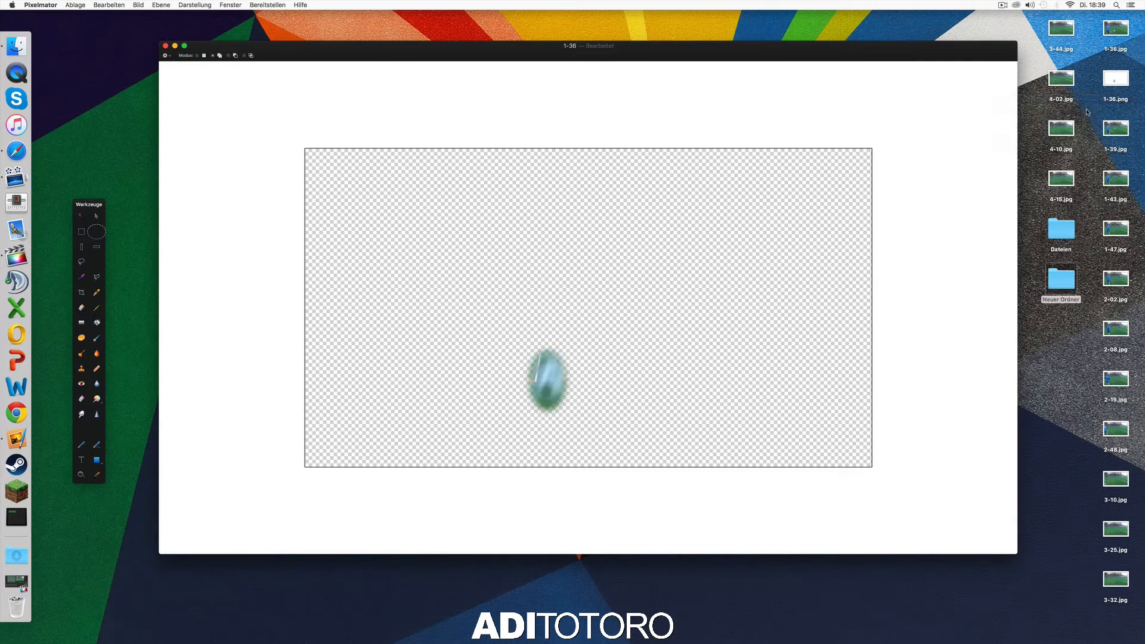
click(1064, 280)
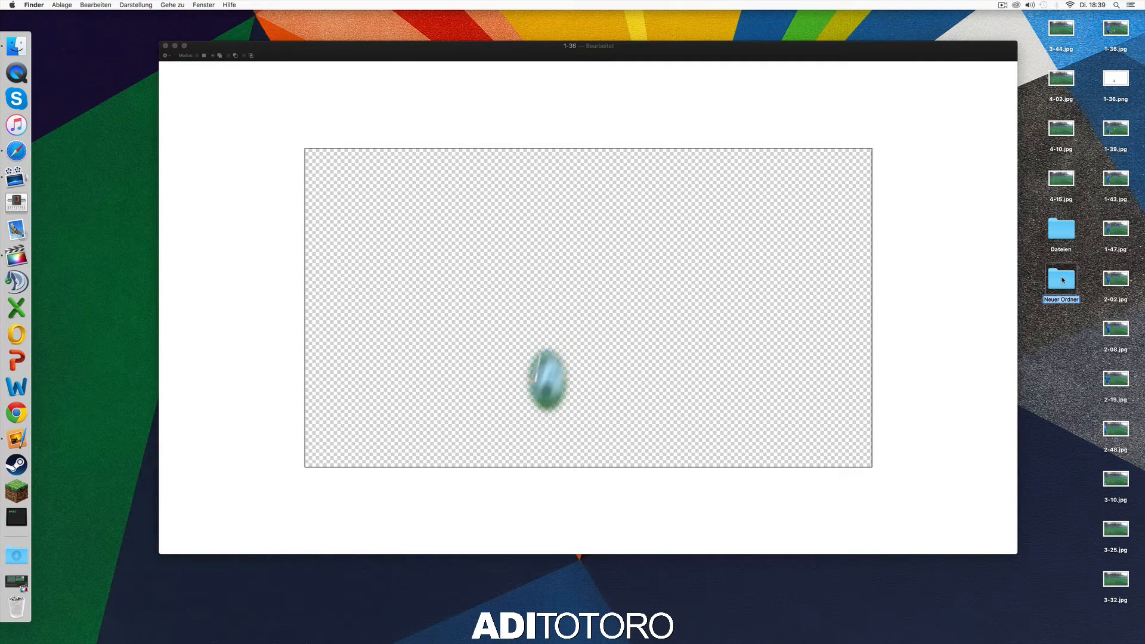
click(1085, 328)
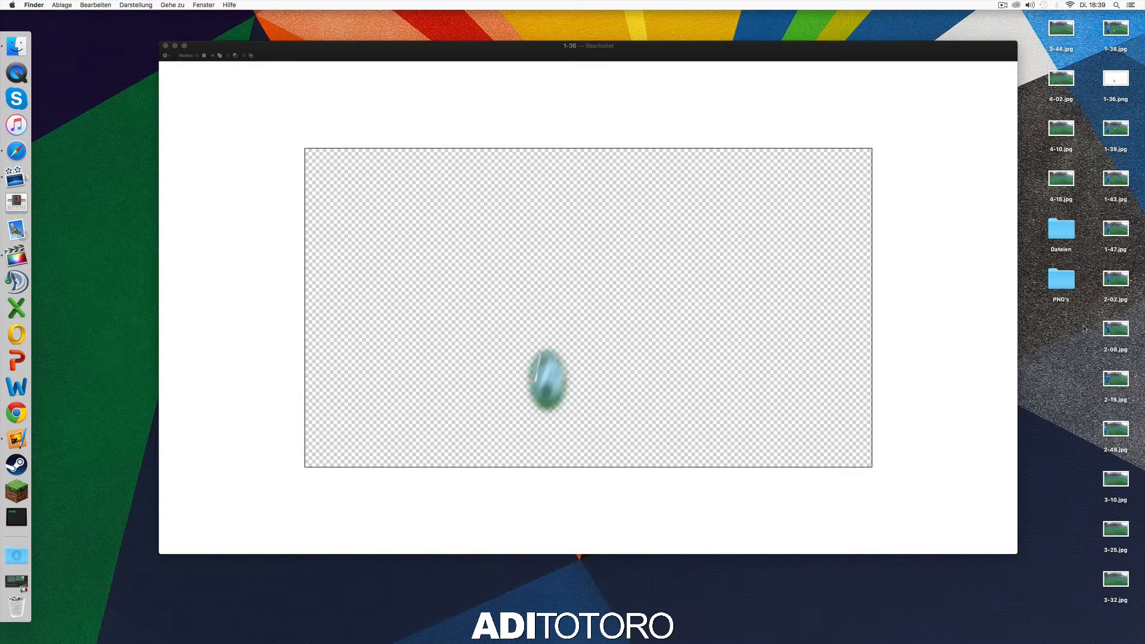
Move 1-36.png into the PNG's folder and put the source image 1-36.jpg in the trash.
drag(1120, 79, 1063, 282)
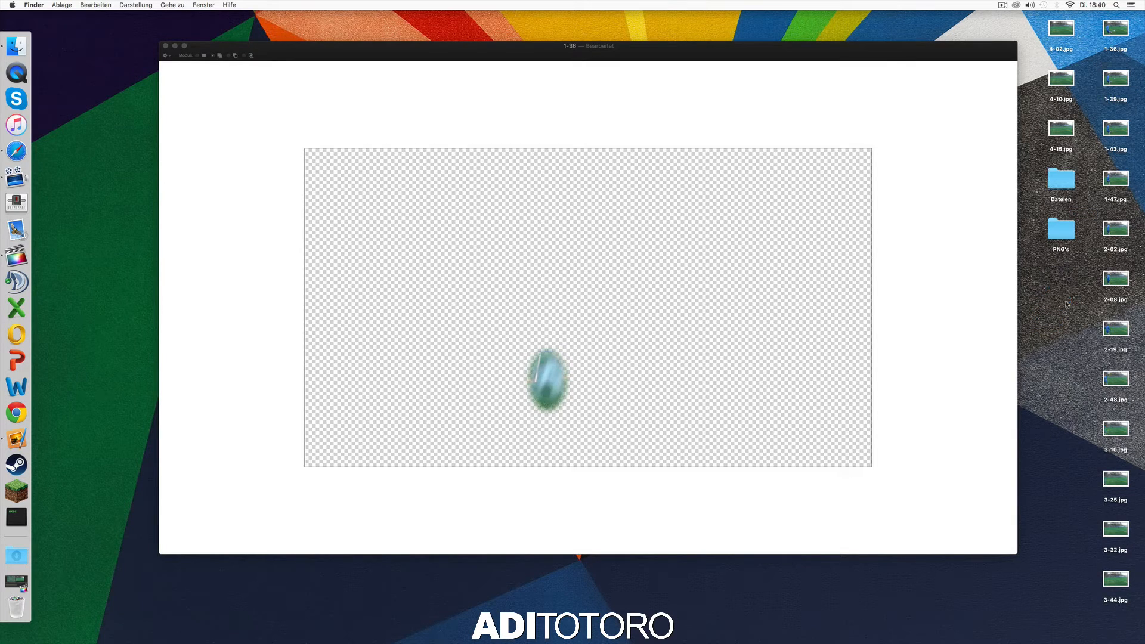
click(1116, 31)
key(super+BackSpace)
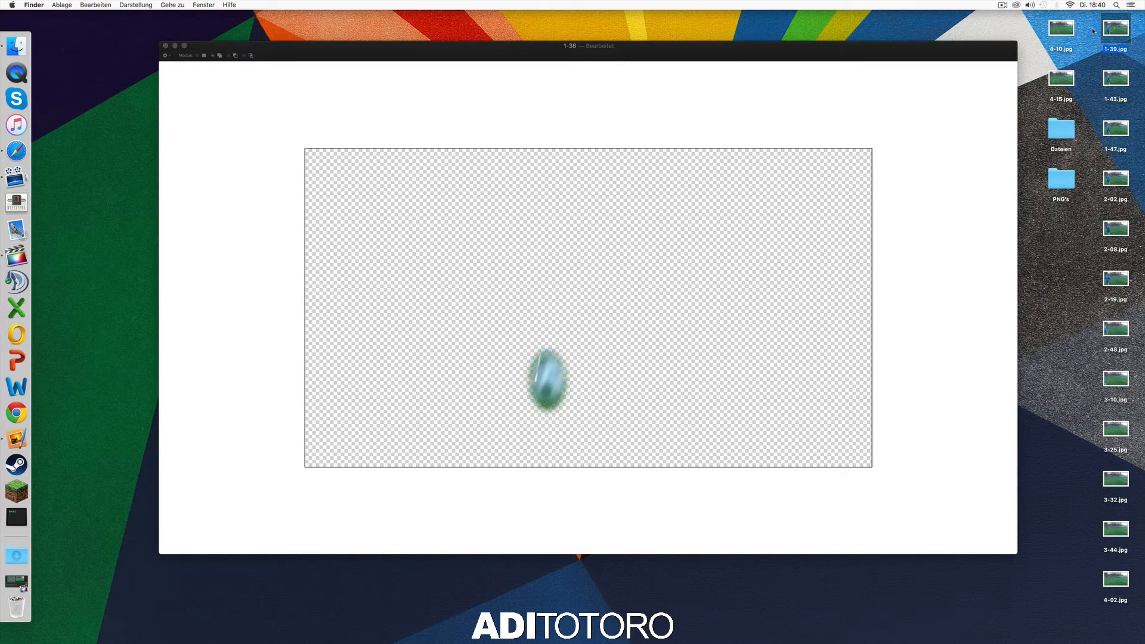
Open 1-39.jpg in Pixelmator and transform the elliptical selection so it fits the blurred football.
double_click(1123, 33)
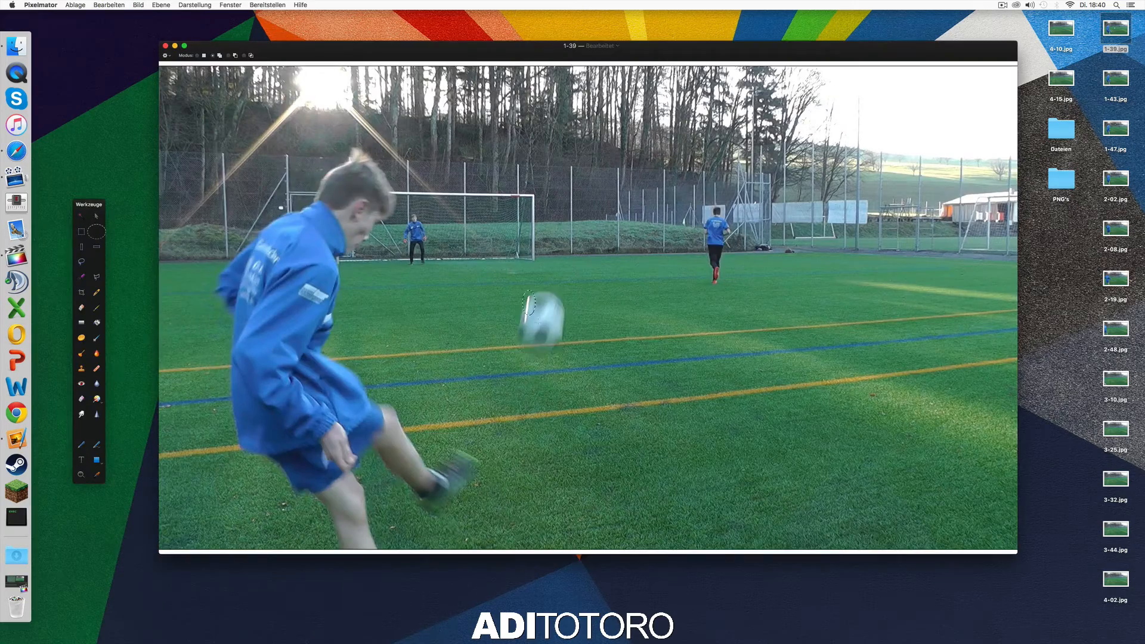
right_click(551, 319)
click(588, 361)
key(Return)
Adjust the football selection in frame 1-39 and invert it.
right_click(548, 317)
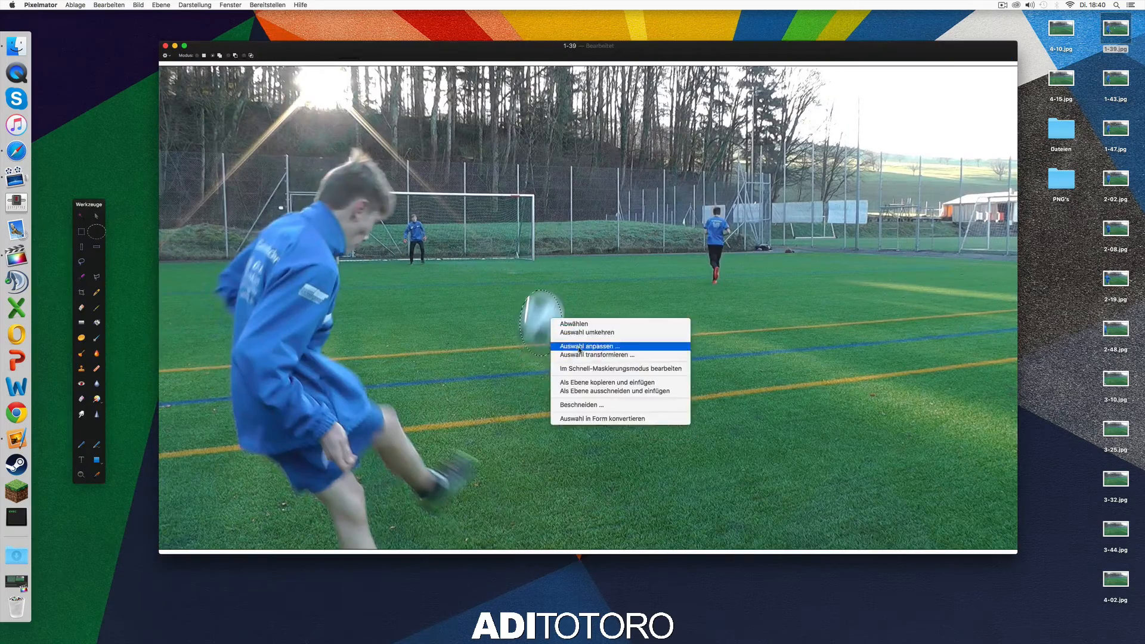
click(582, 346)
click(650, 213)
right_click(553, 315)
click(593, 330)
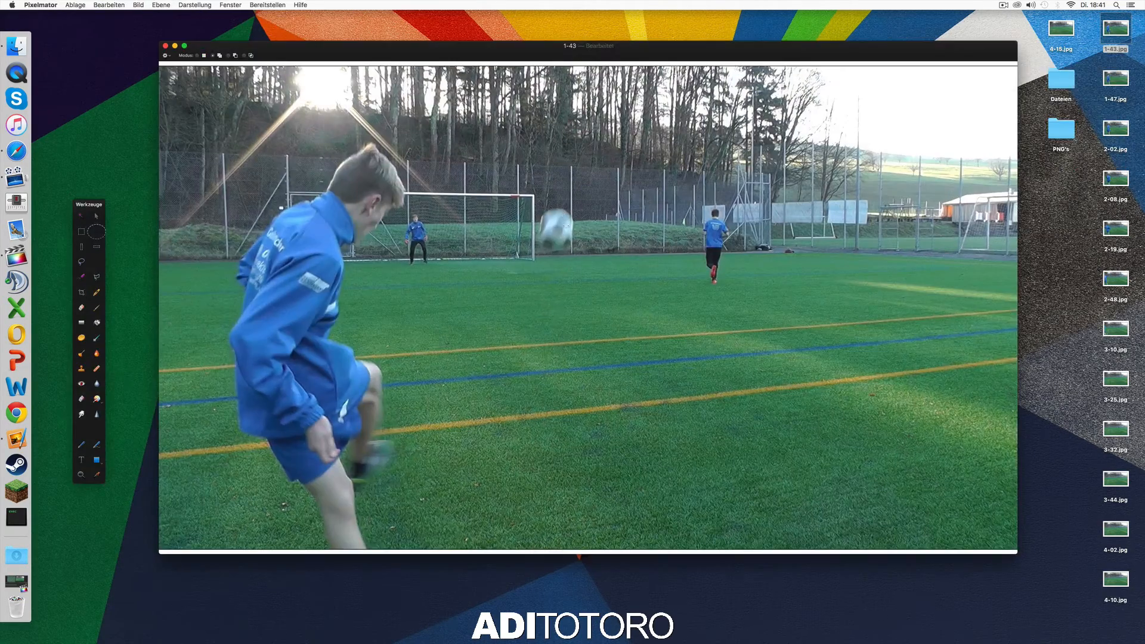
Adjust the football selection in frame 1-43, and do the same for the football in 1-47.jpg after opening it in Pixelmator.
right_click(546, 215)
click(580, 245)
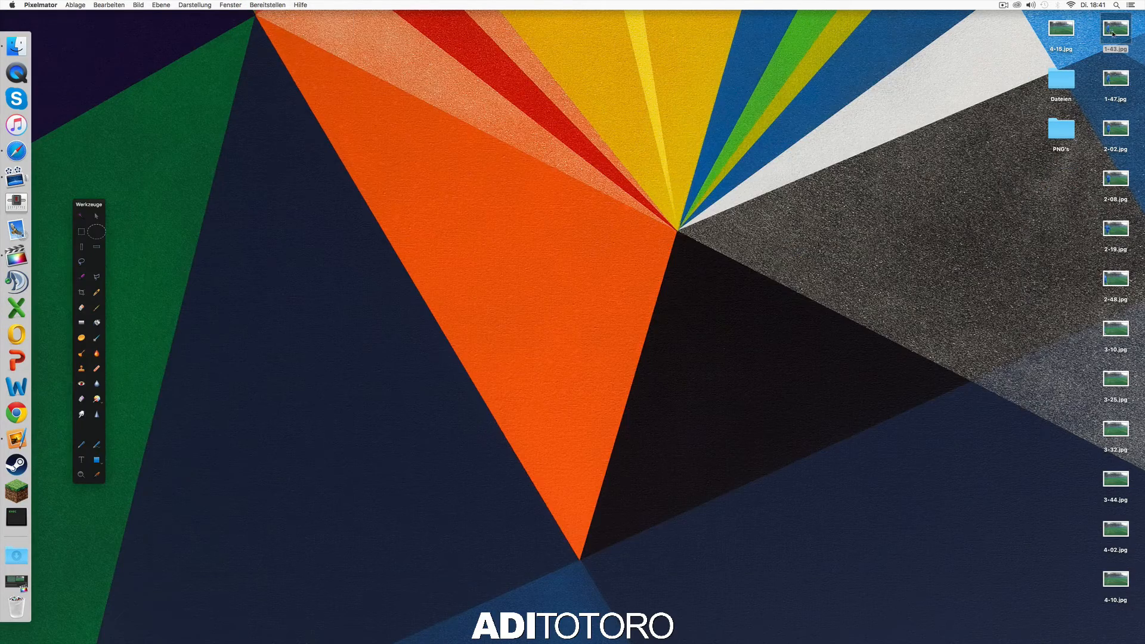
right_click(1112, 34)
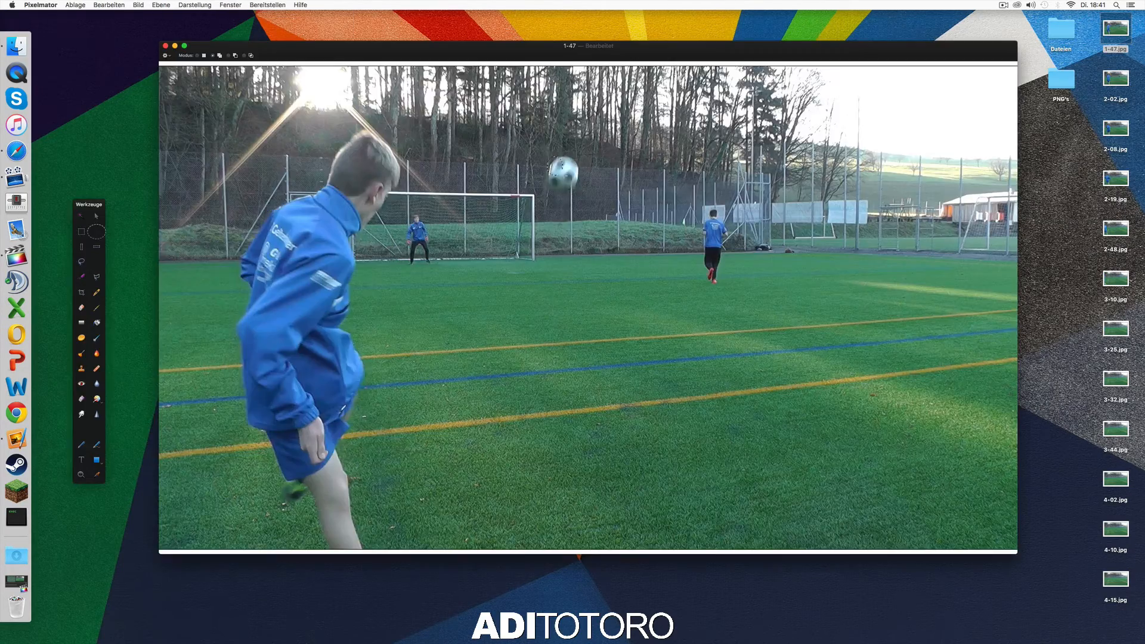
right_click(565, 230)
click(598, 261)
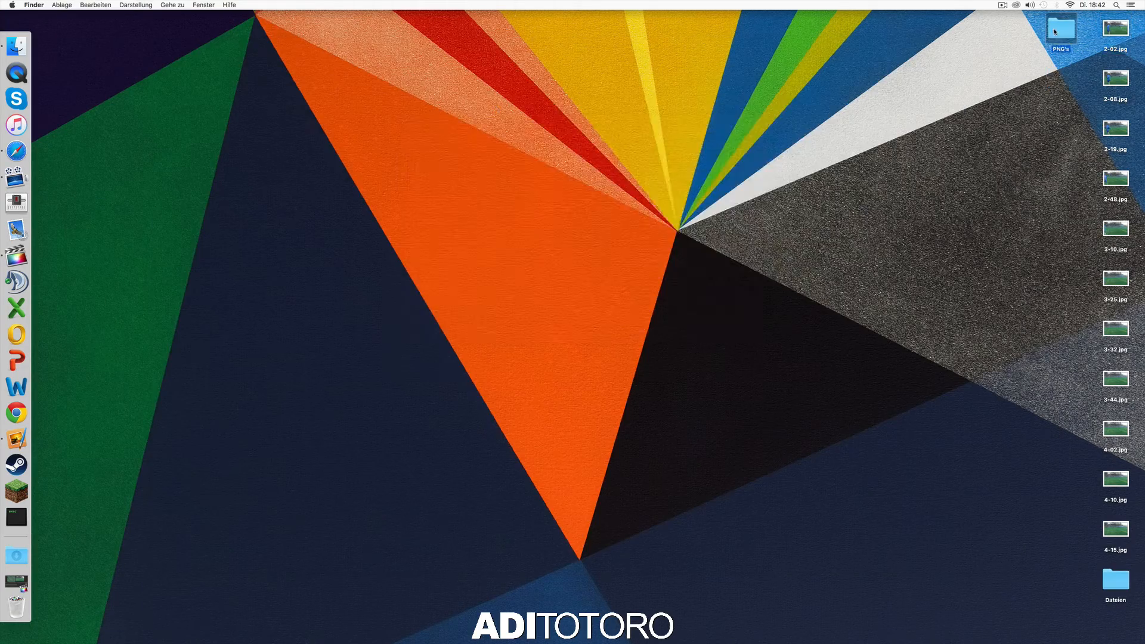
Open 2-02.jpg in Pixelmator, and cut out and export the football from frame 2-08.
right_click(1116, 33)
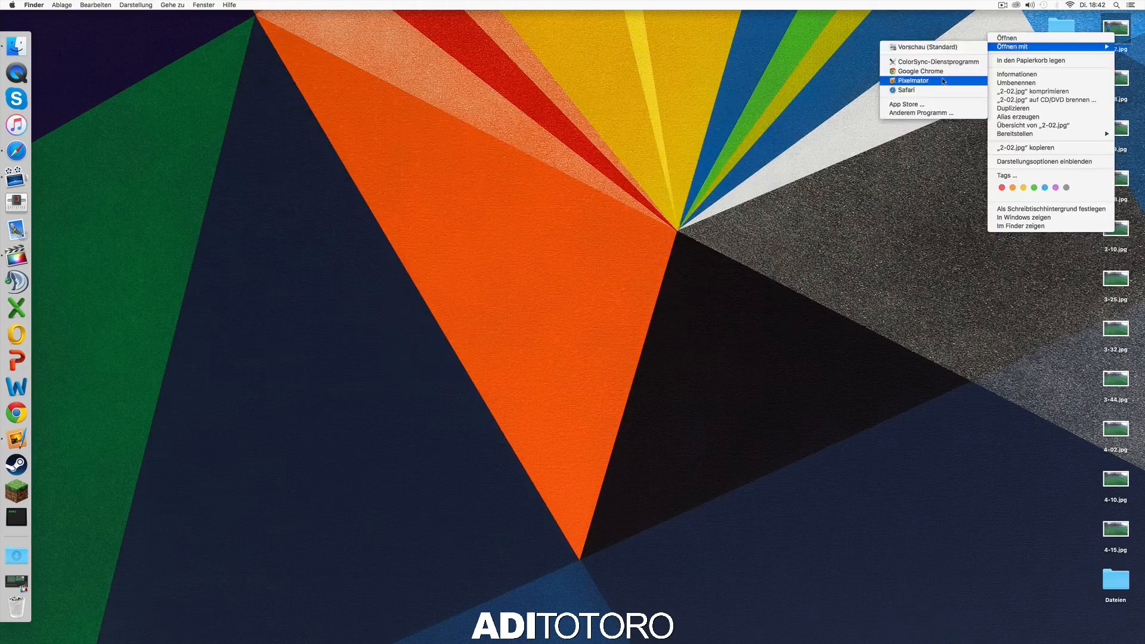
click(921, 79)
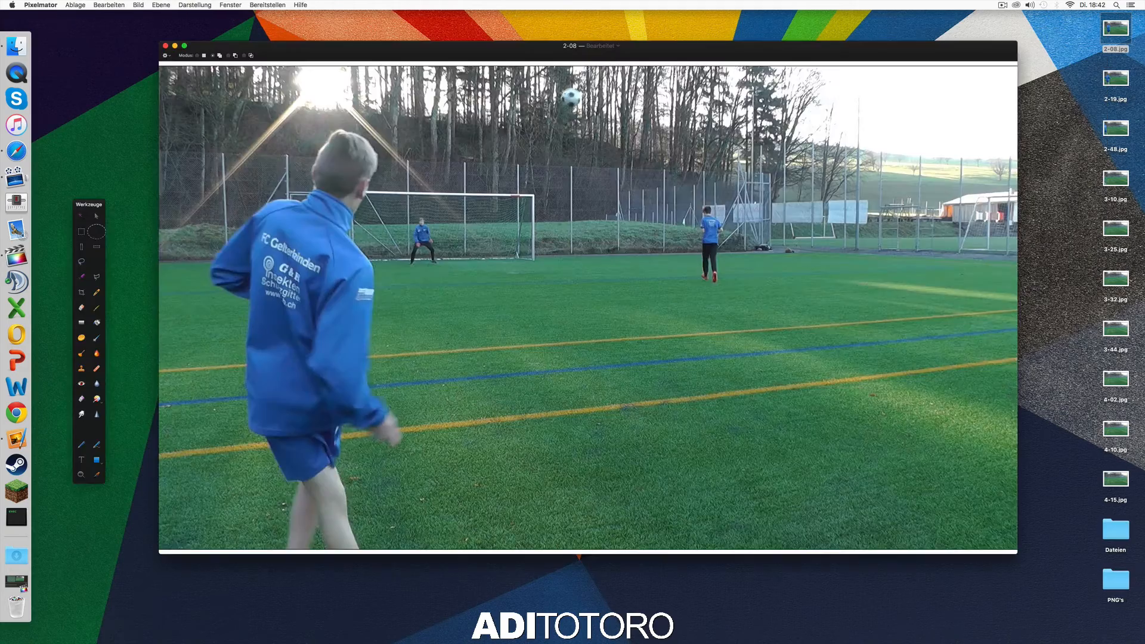
right_click(570, 99)
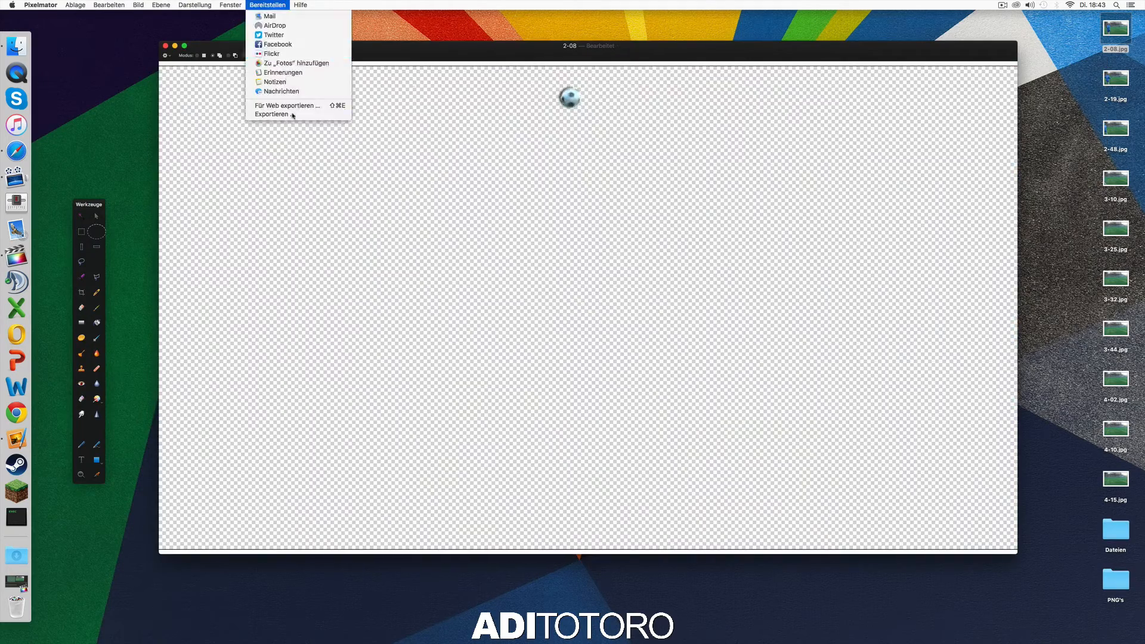
click(294, 115)
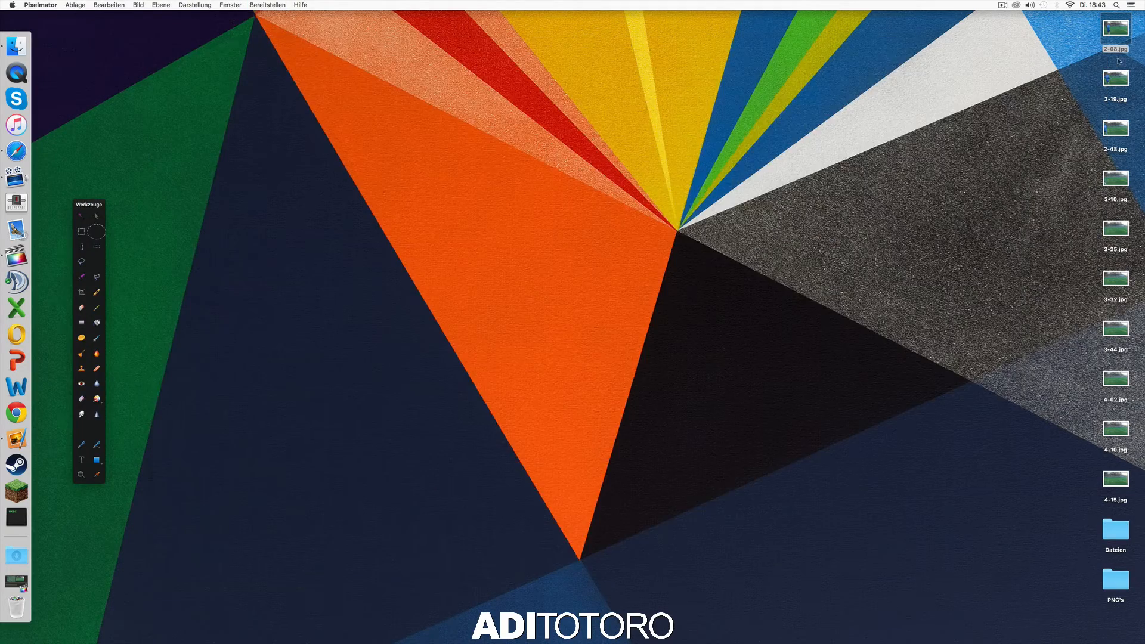
Open 2-19.jpg in Pixelmator and refine the football selections in frames 2-19 and 2-48 with a soft edge (Weiche Kante).
right_click(1116, 30)
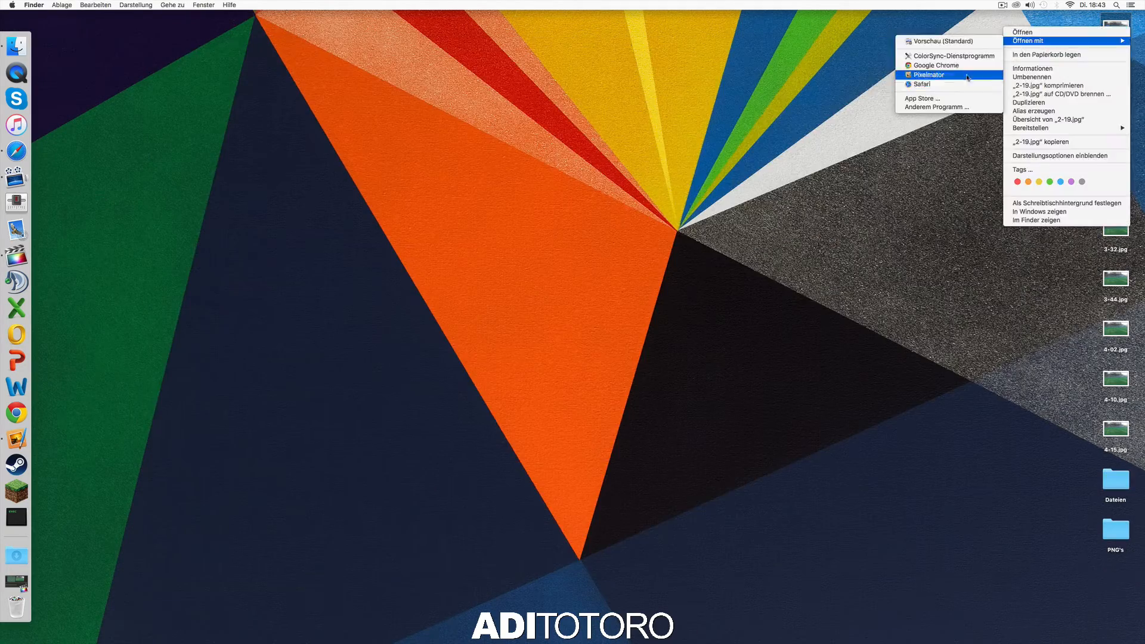
right_click(499, 64)
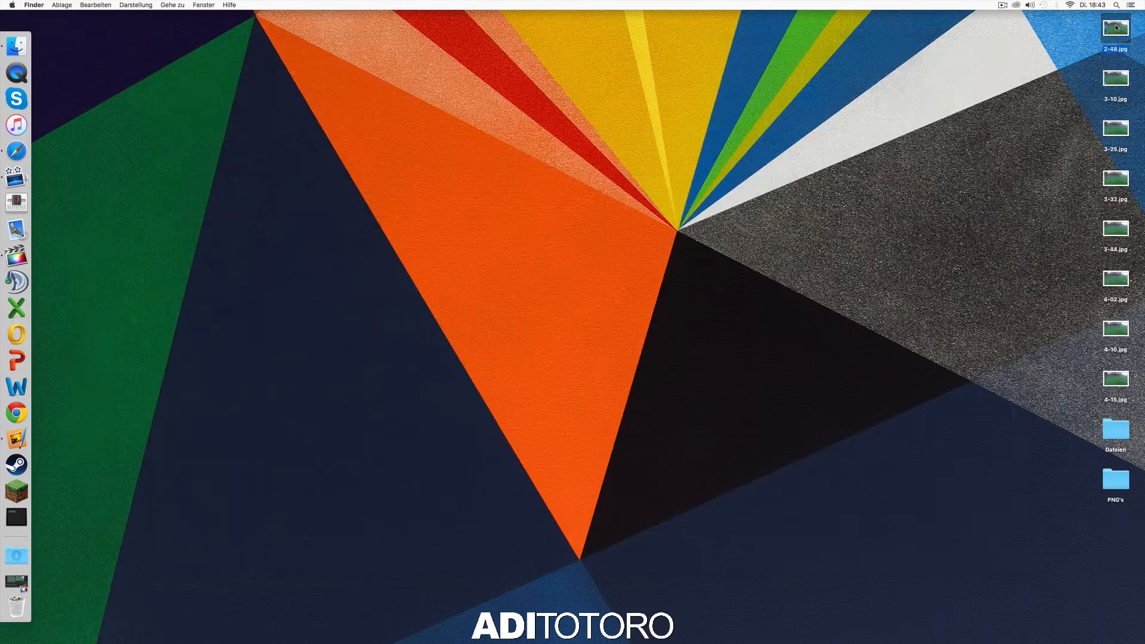
right_click(506, 90)
drag(548, 180, 554, 184)
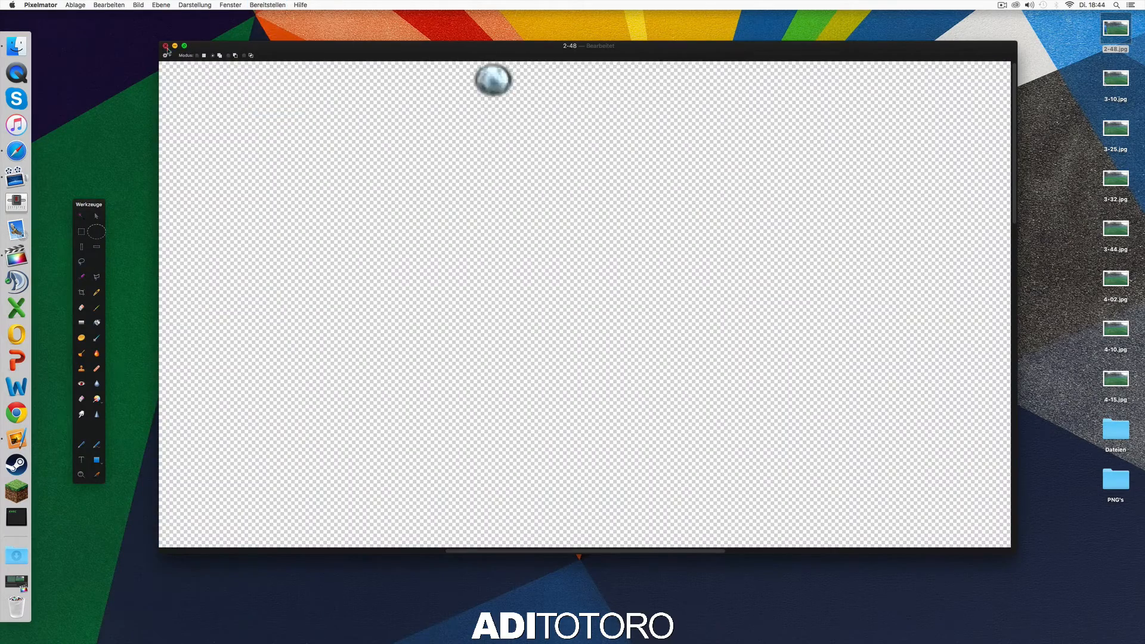
Open 3-10.jpg in Pixelmator and adjust its football selection with a size (Größe) of about -7 px.
right_click(1115, 30)
mouse_move(1086, 42)
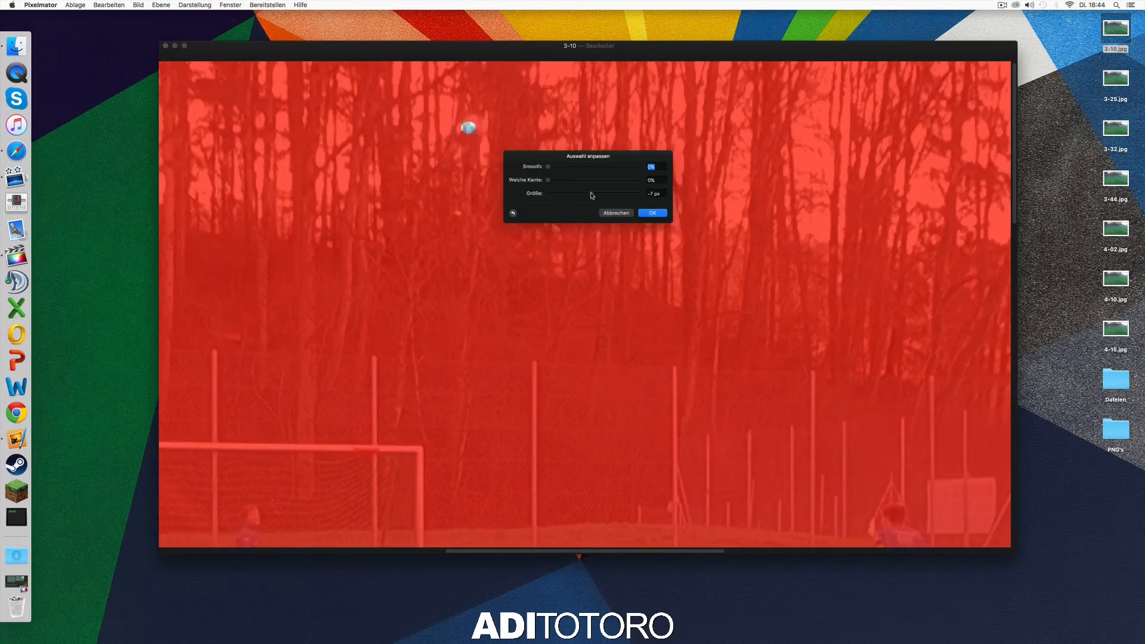
right_click(477, 130)
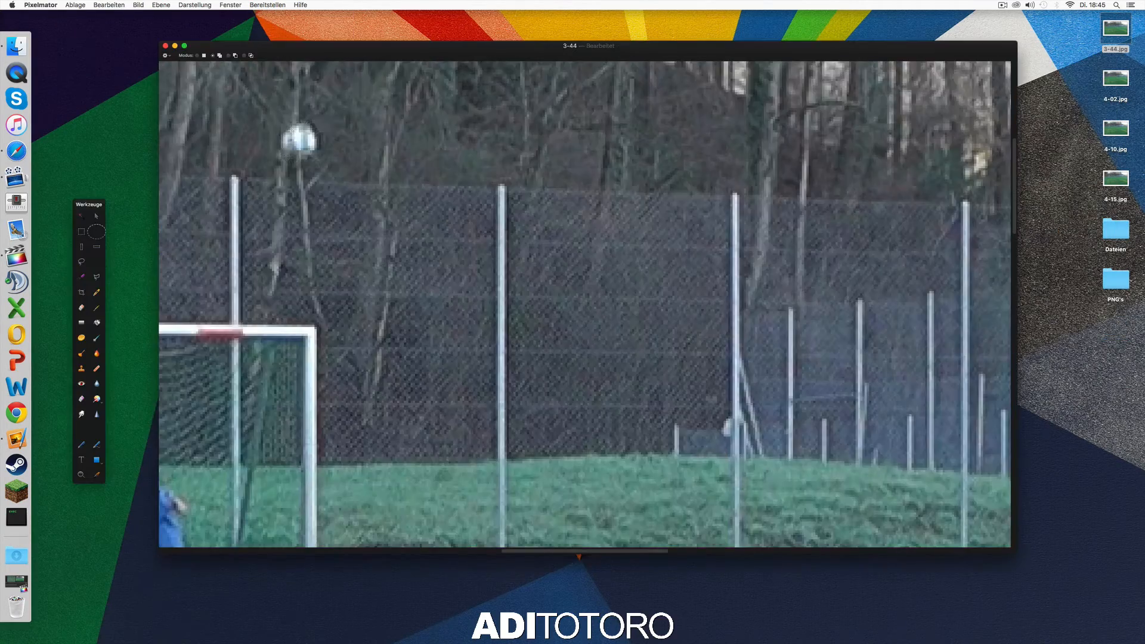
Delete everything around the football in frame 3-44 and export the cut-out as a PNG.
key(Delete)
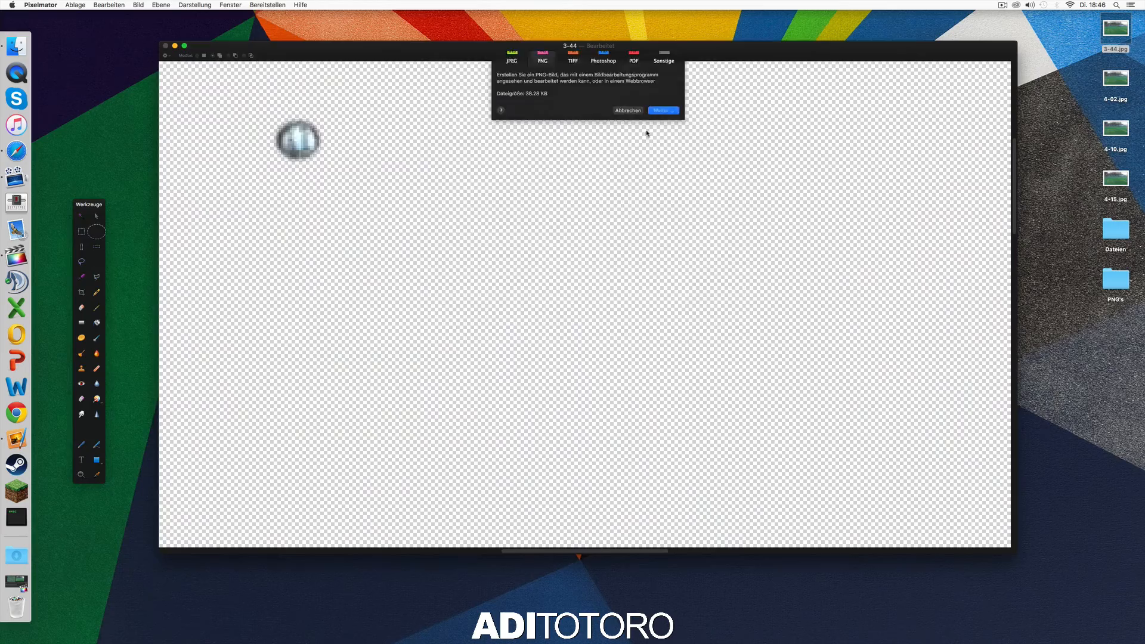
key(Return)
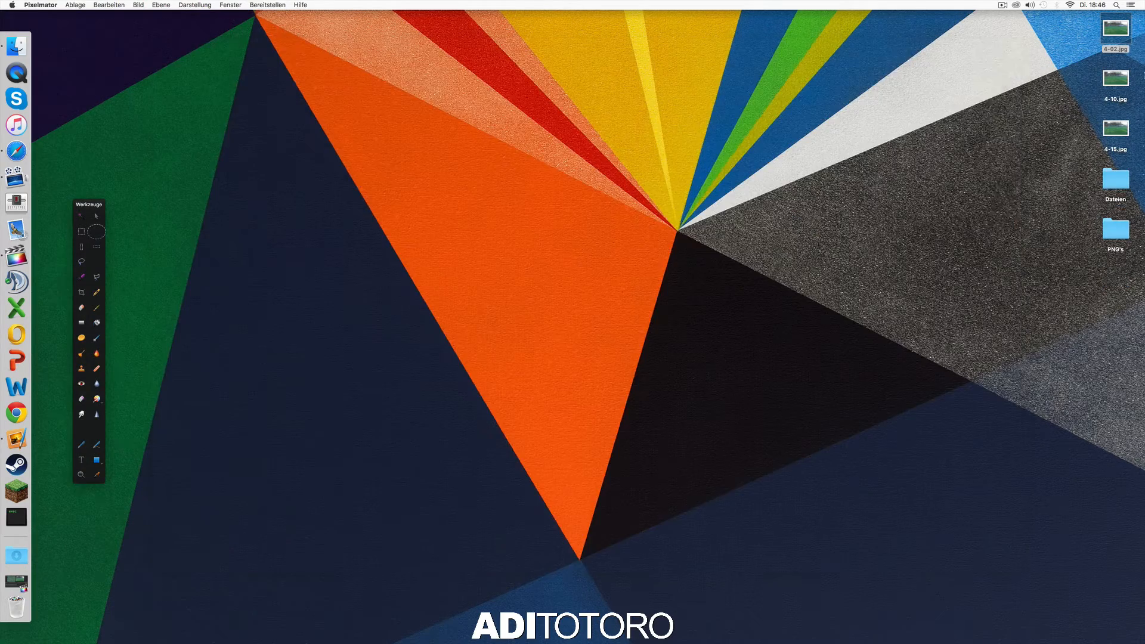
Open 4-10.jpg in Pixelmator and export its football cut-out.
right_click(1113, 34)
mouse_move(1014, 45)
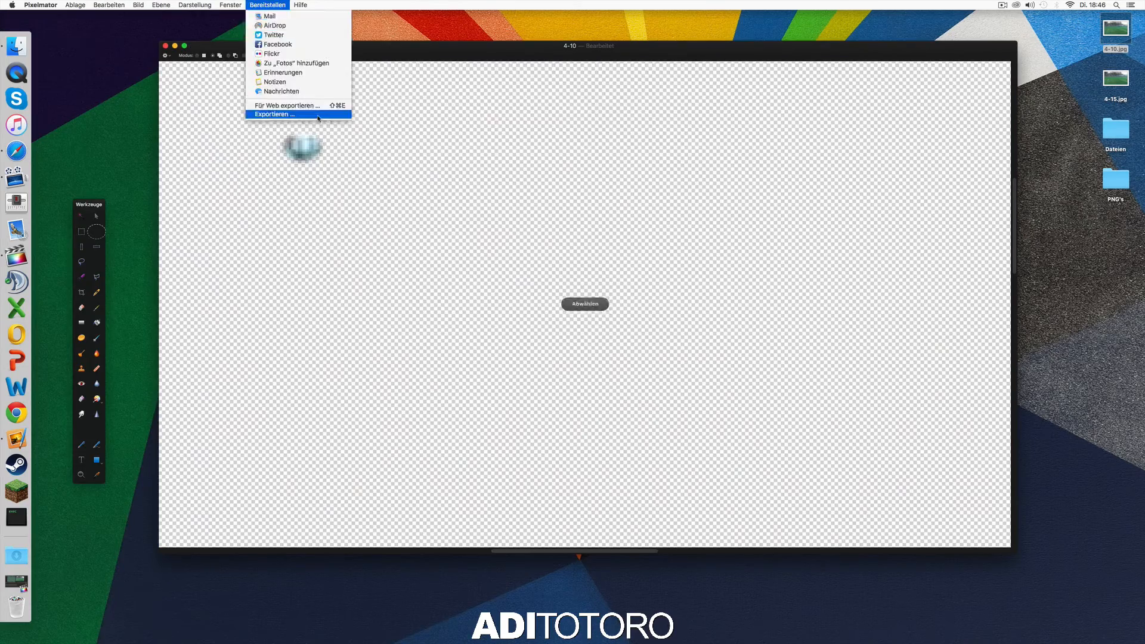
click(318, 114)
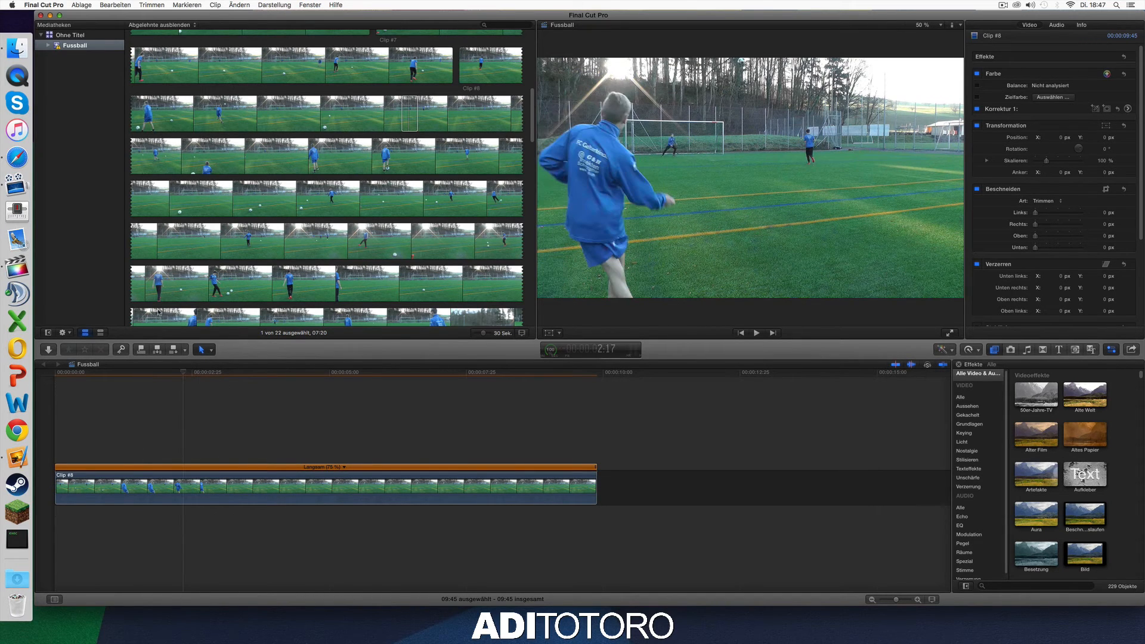
Switch to Final Cut Pro and import all the images from the desktop folder PNG's into the event.
key(super+i)
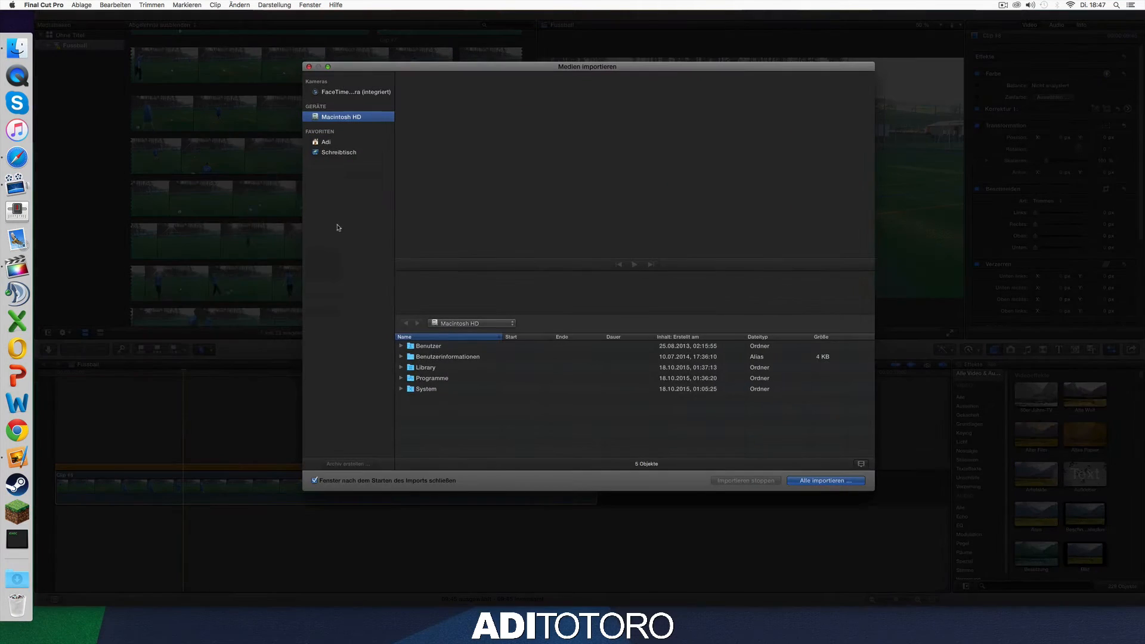
click(348, 152)
double_click(444, 357)
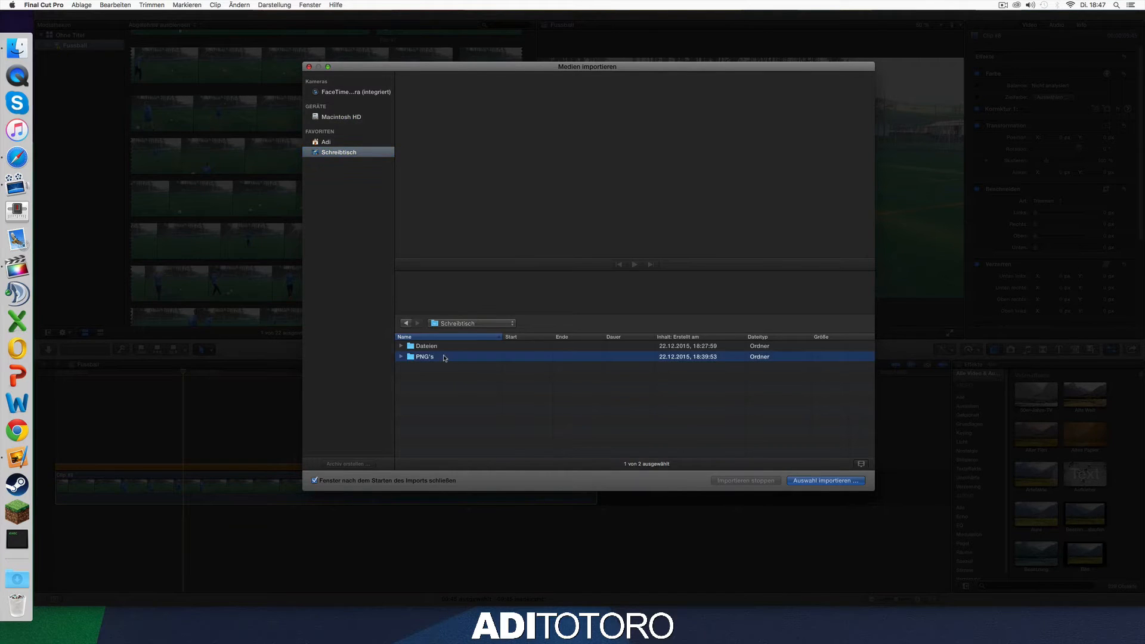
click(448, 349)
scroll(448, 351, down, 2)
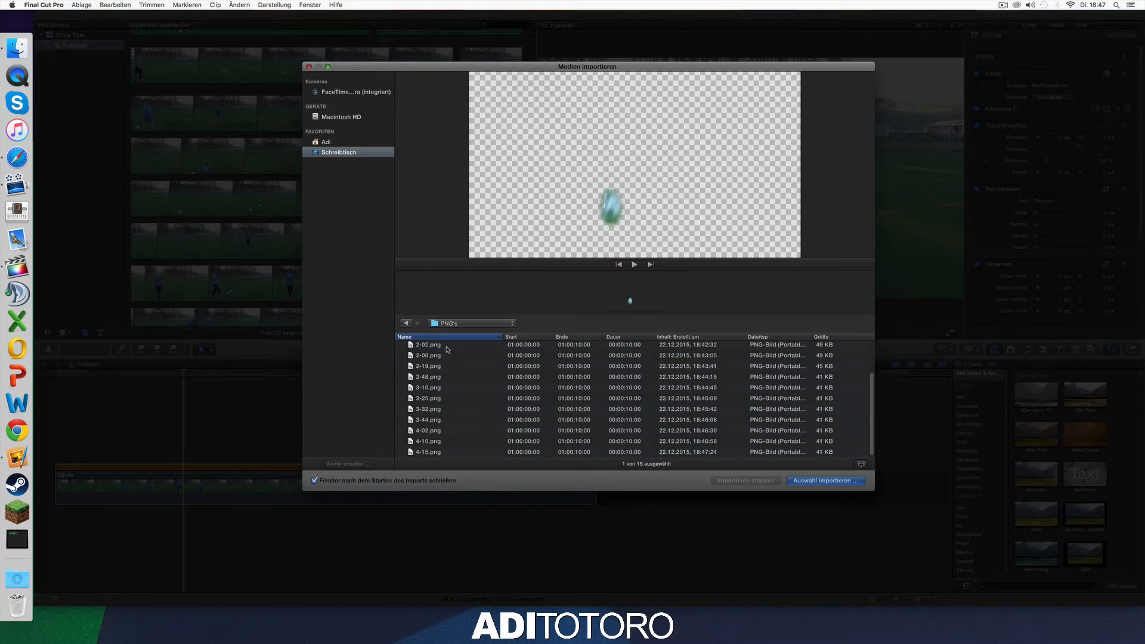
key(super+a)
click(815, 484)
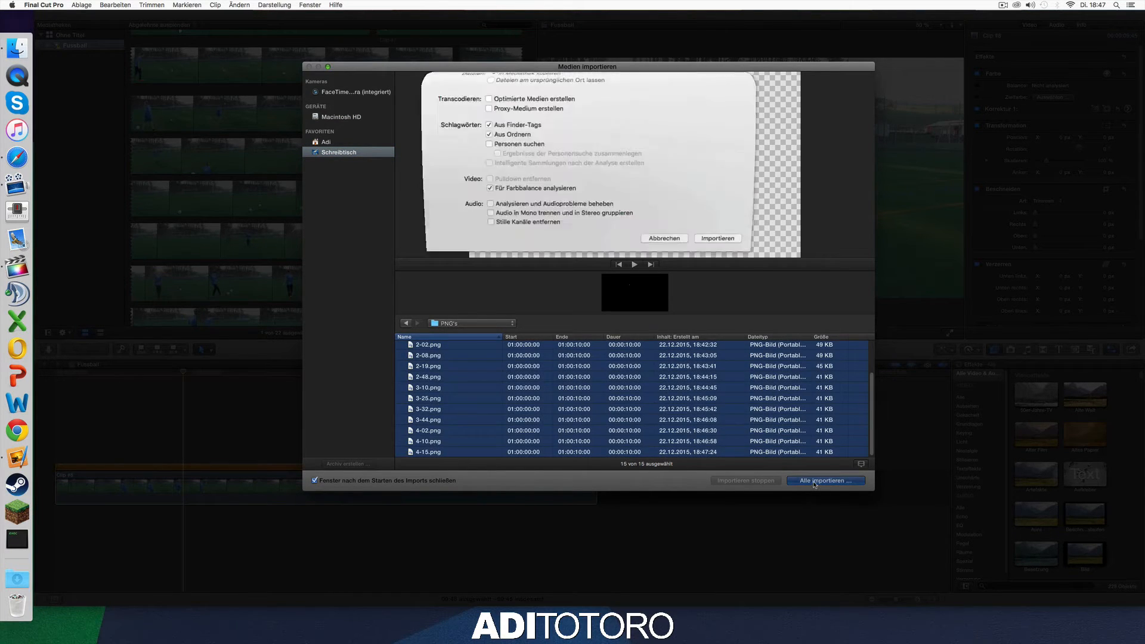
click(712, 312)
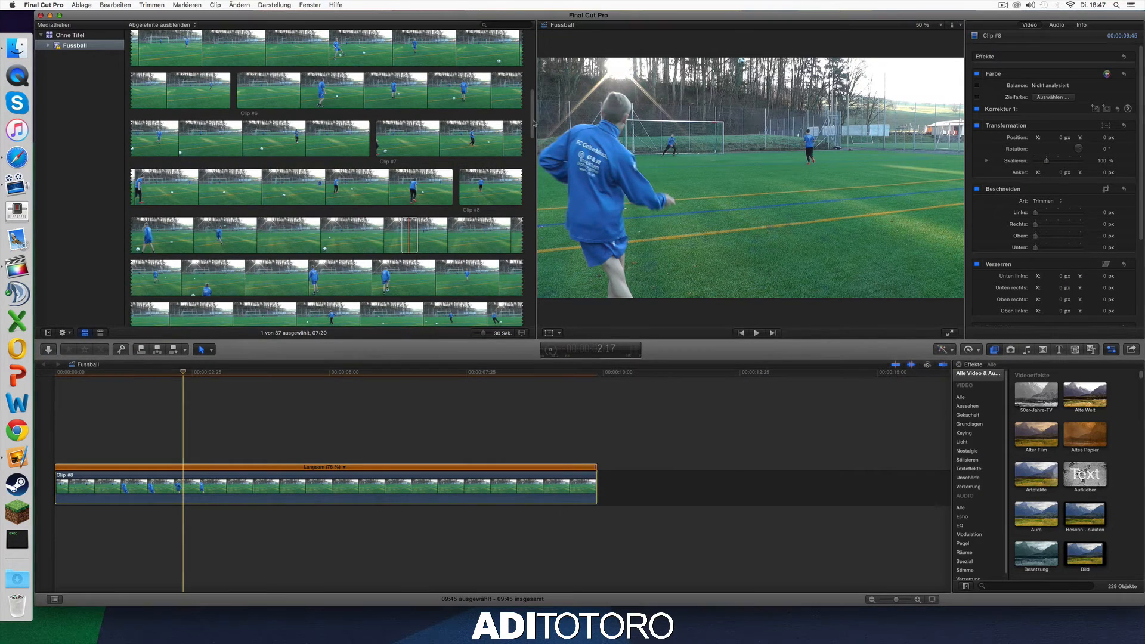
Find the imported football cut-outs among the Fussball event's clips and select the still 1-39.
scroll(530, 136, down, 10)
drag(529, 210, 524, 57)
click(245, 117)
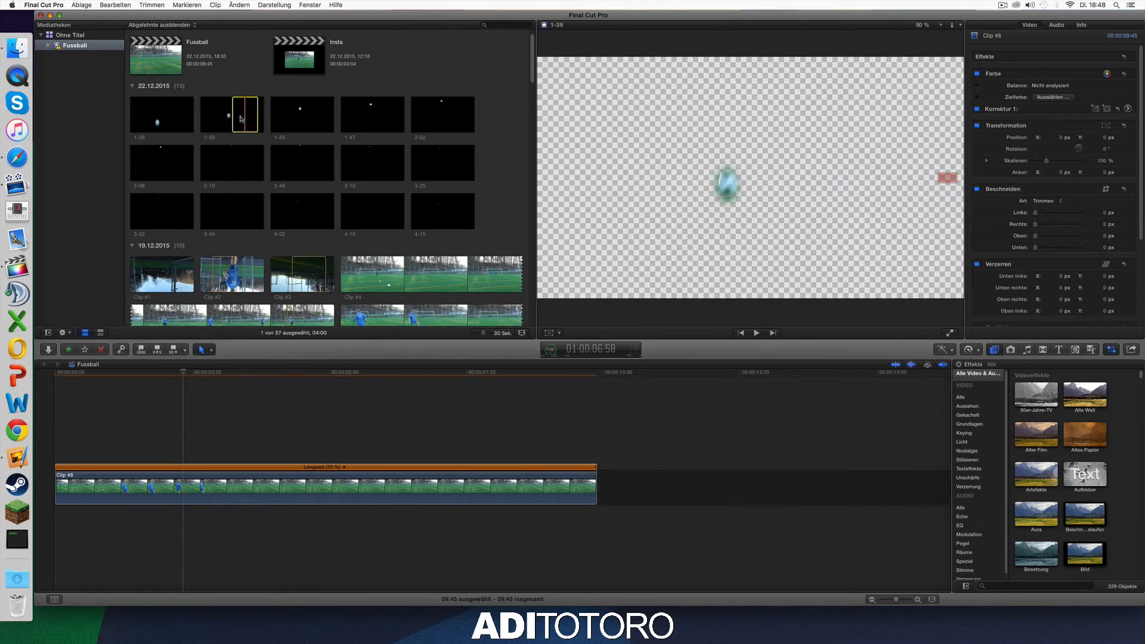
Connect the football still 1-36 above the clip at 1:36 and extend it to the clip's end.
click(368, 82)
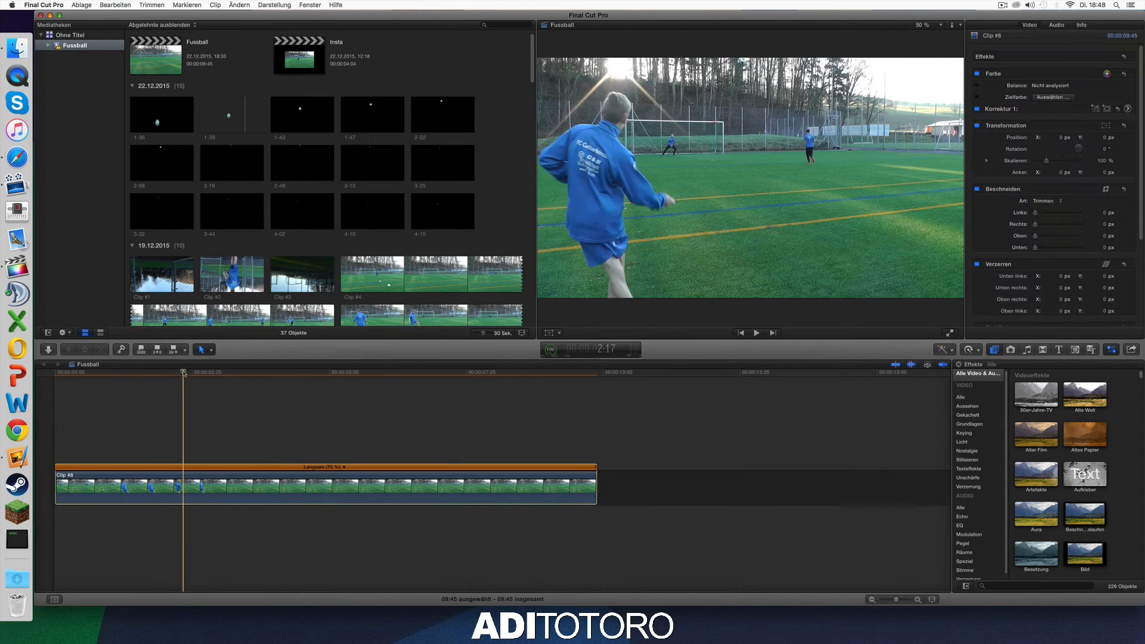
click(183, 373)
drag(182, 373, 151, 373)
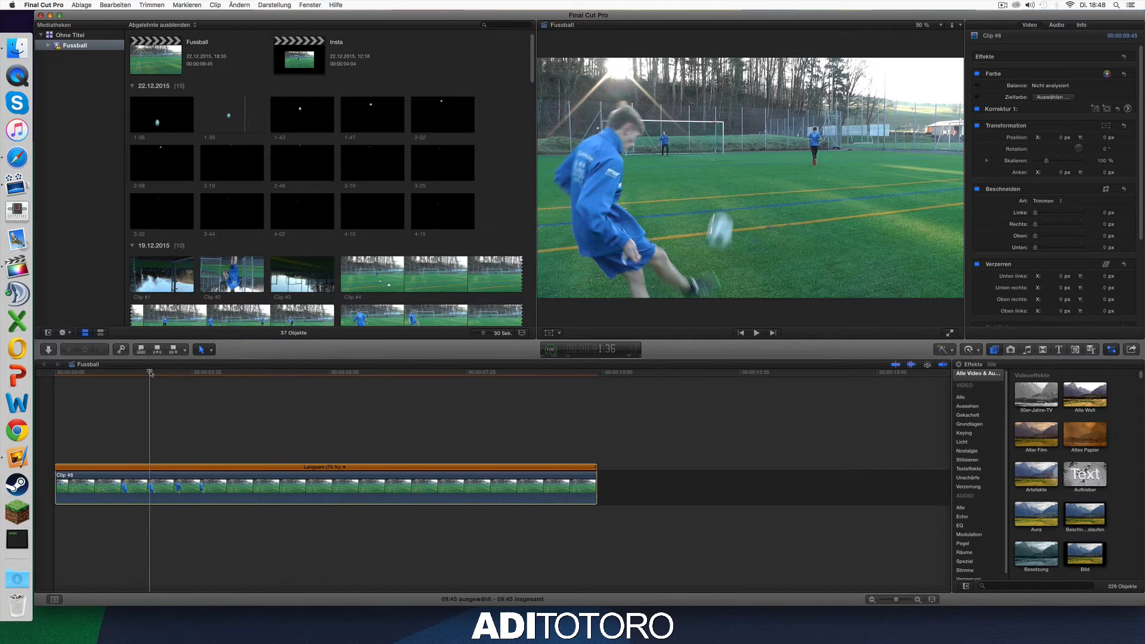
click(146, 119)
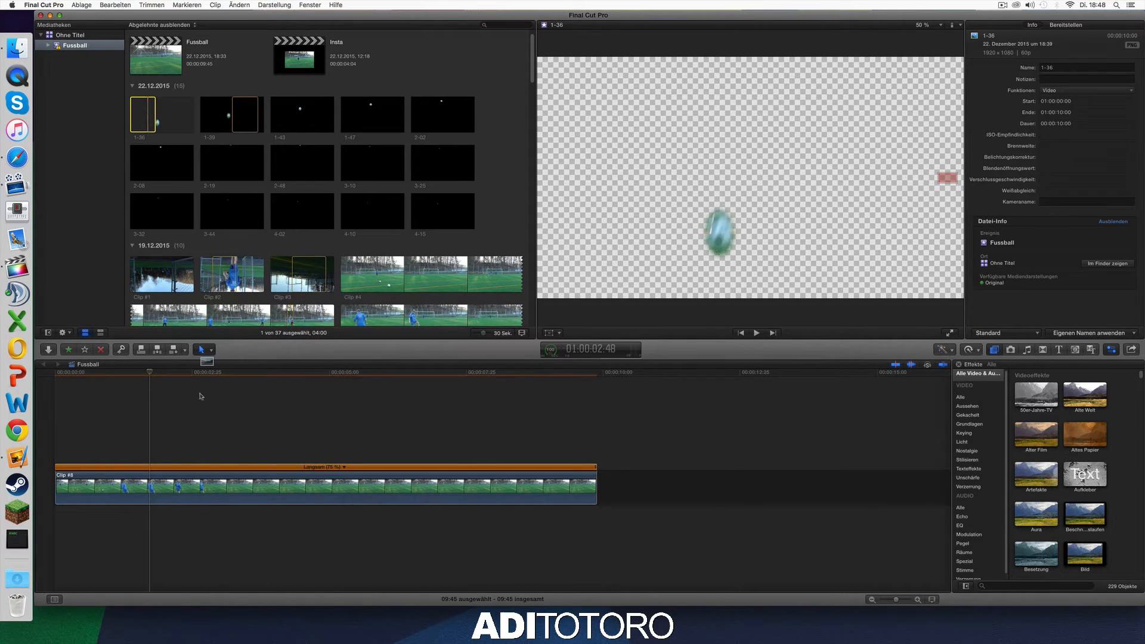
key(q)
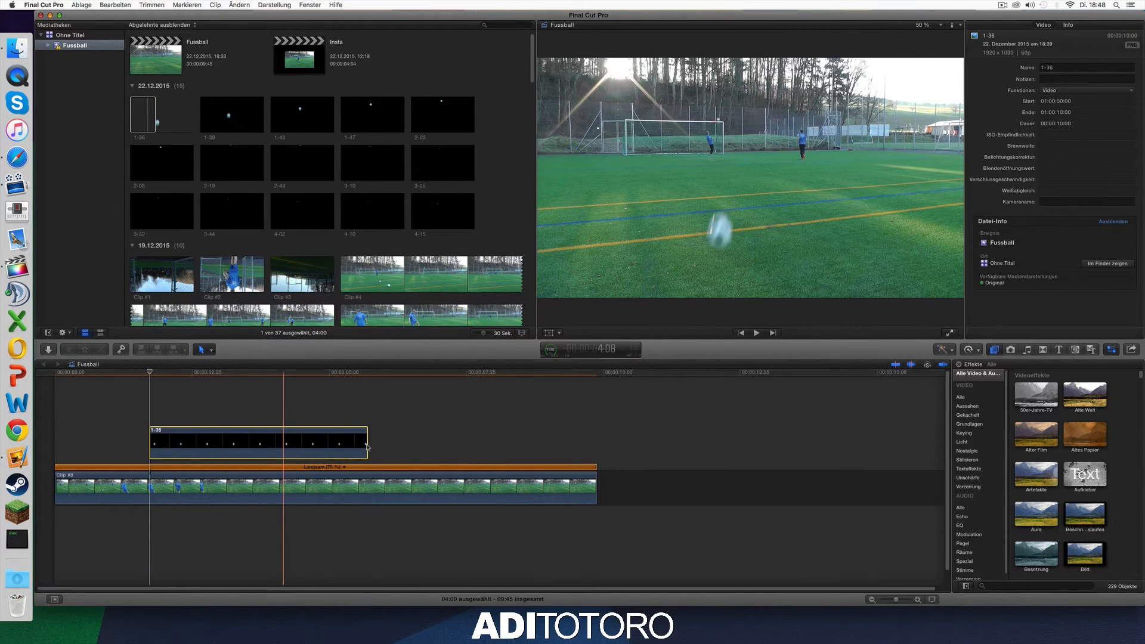
drag(367, 447, 596, 450)
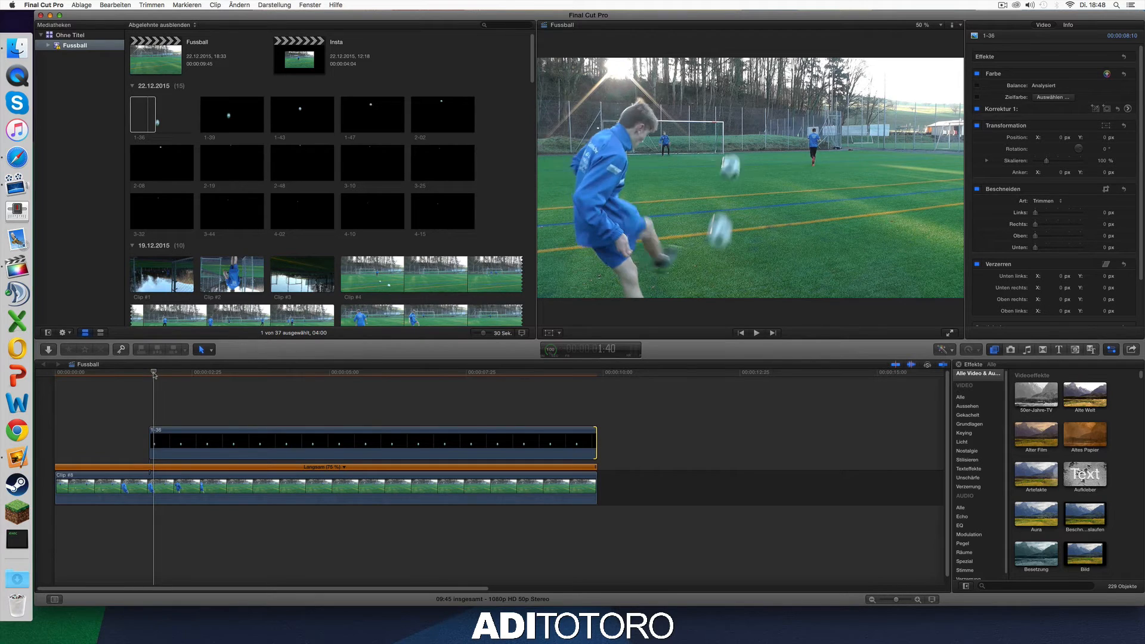
Connect the stills 1-39, 1-43, 1-47 and 2-02 above the clip, each starting at the timecode in its name.
key(super+plus)
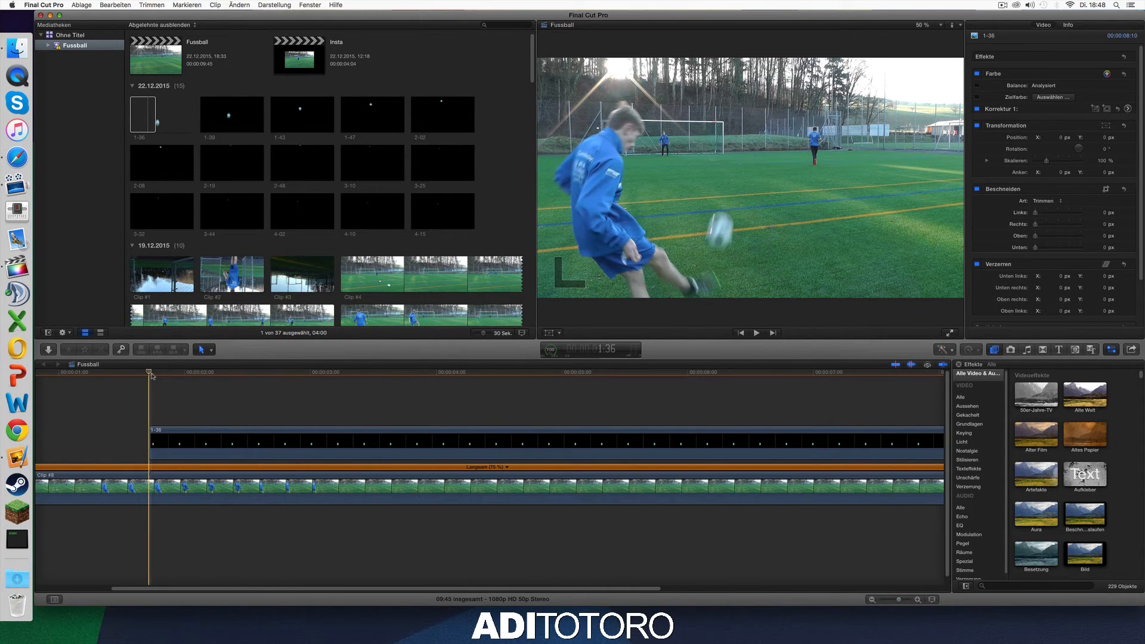
drag(150, 374, 157, 375)
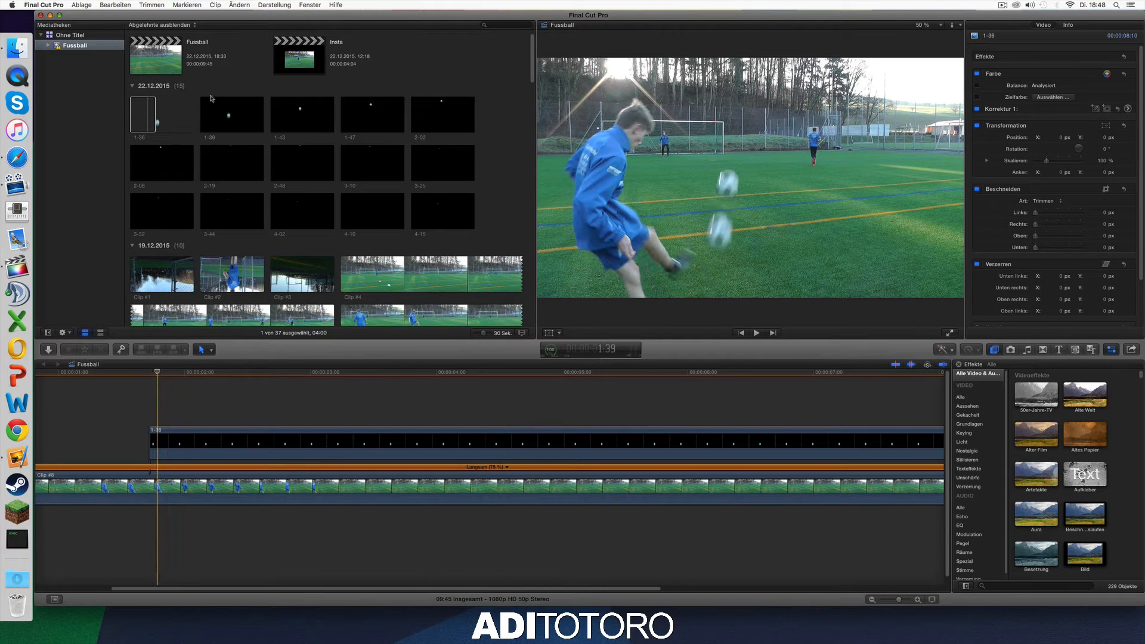
drag(222, 112, 161, 416)
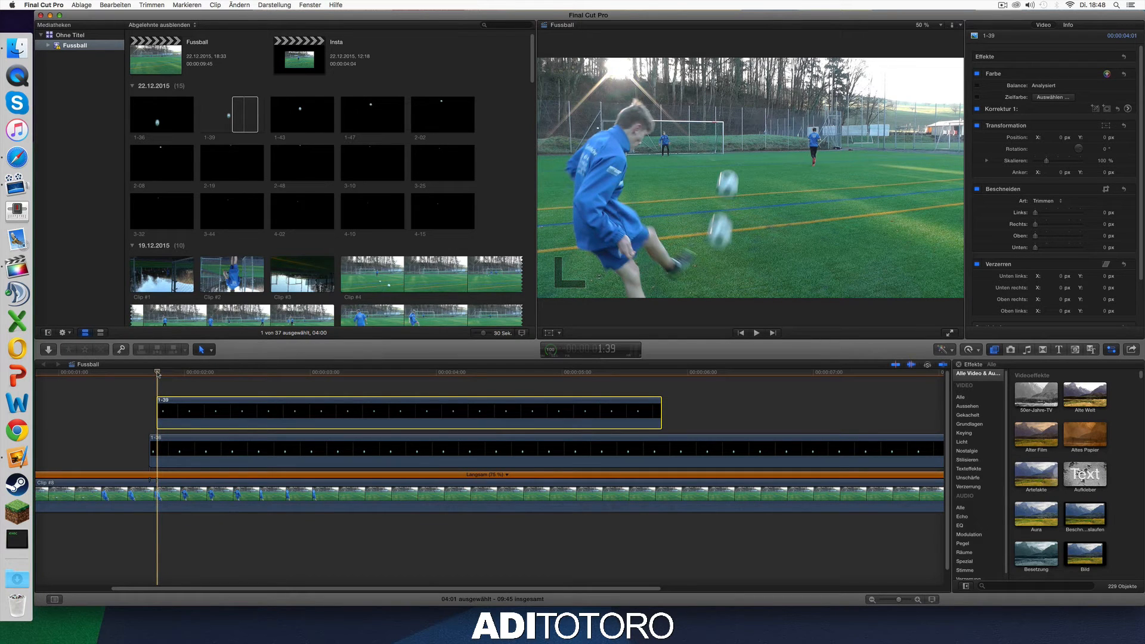
drag(158, 374, 167, 375)
drag(300, 113, 174, 375)
drag(425, 115, 204, 374)
Stack the stills 2-08, 2-19, 2-48 and 3-10 above the others, each at its matching timecode.
click(167, 162)
drag(167, 162, 232, 374)
drag(222, 167, 236, 388)
drag(232, 373, 306, 377)
drag(301, 162, 309, 387)
drag(306, 373, 336, 374)
drag(375, 162, 373, 375)
Add the stills 3-25, 3-32 and 3-44 to the stack at the timecodes in their names.
drag(430, 167, 376, 387)
drag(374, 373, 391, 377)
drag(159, 211, 393, 388)
drag(391, 373, 422, 377)
drag(232, 211, 425, 387)
Connect the still 4-02 above 3-44 at its matching timecode, undoing the wrongly placed still.
drag(422, 373, 441, 376)
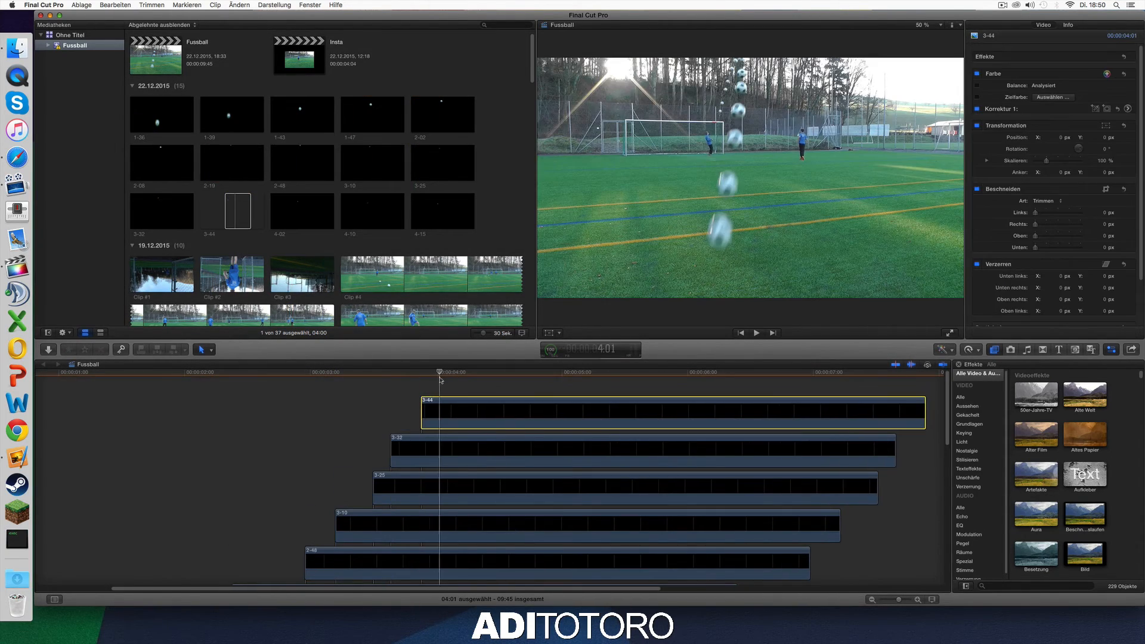
drag(232, 211, 444, 388)
key(super+z)
drag(302, 211, 444, 388)
Connect the last two football stills, 4-10 and 4-15, at their matching timecodes.
drag(441, 374, 460, 377)
drag(366, 211, 465, 388)
key(super+z)
drag(369, 223, 463, 373)
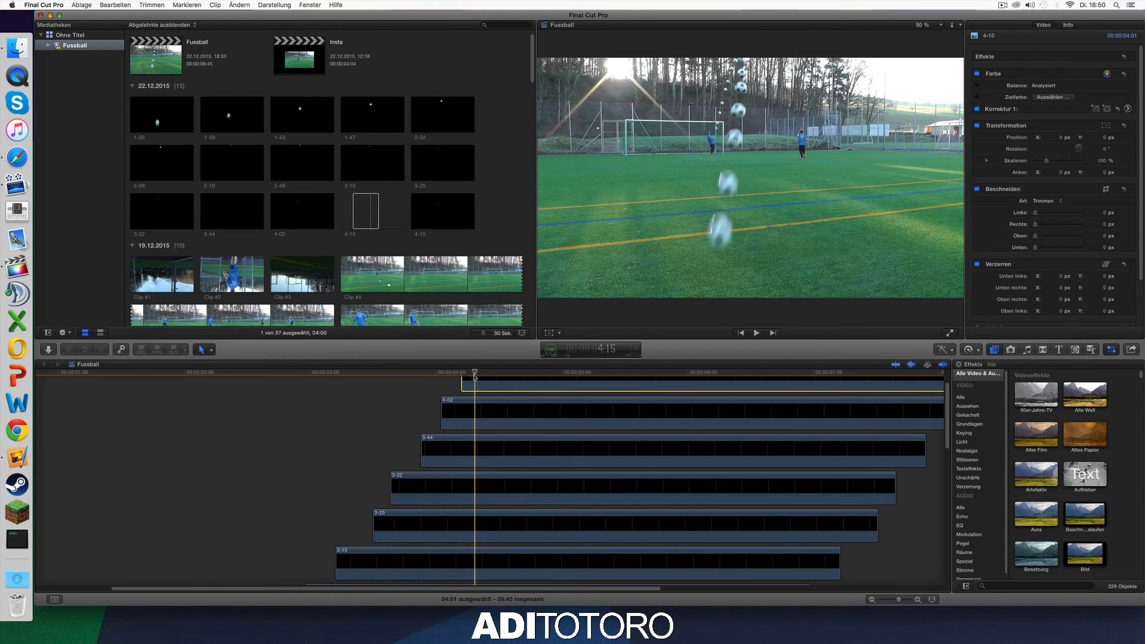
click(425, 210)
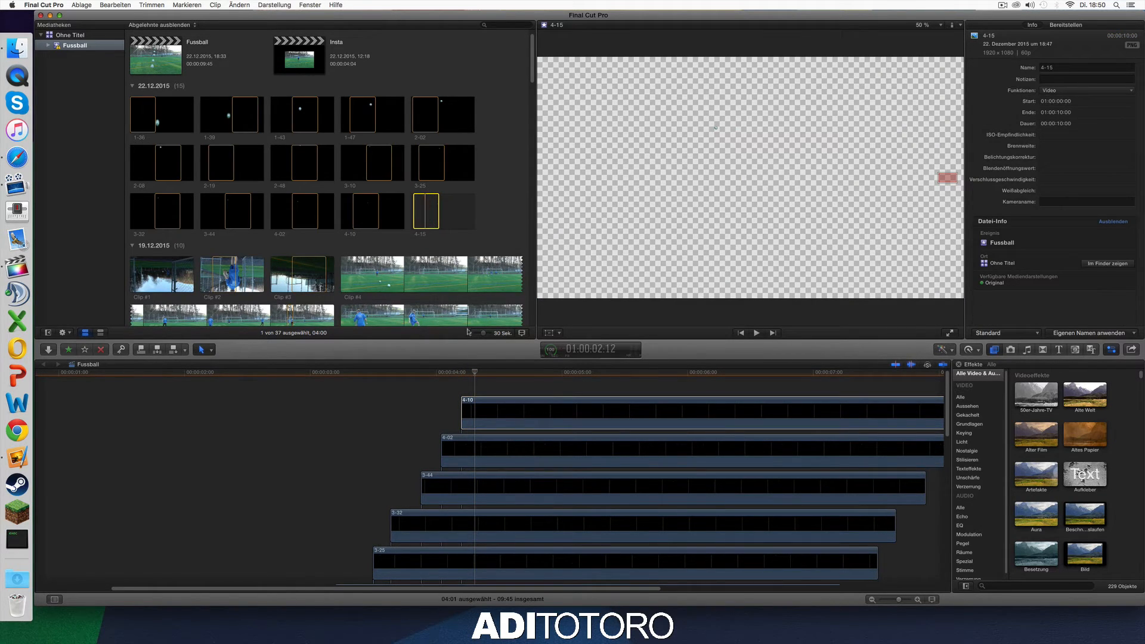
key(q)
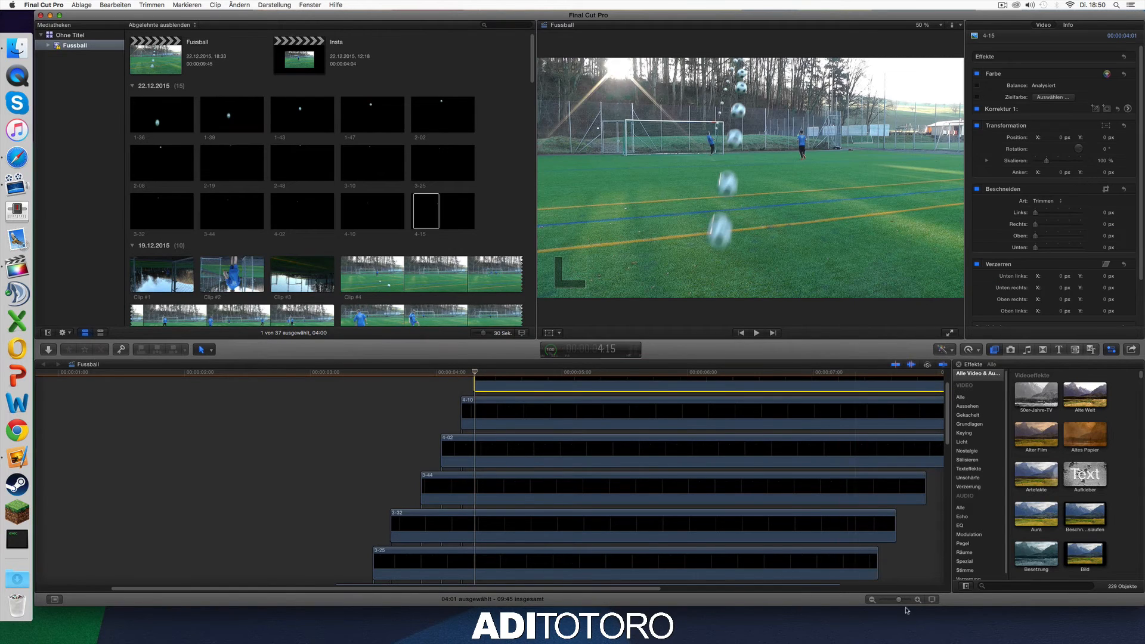
Enlarge the timeline area and place the playhead at the end of the clip at 9:45.
drag(899, 600, 891, 600)
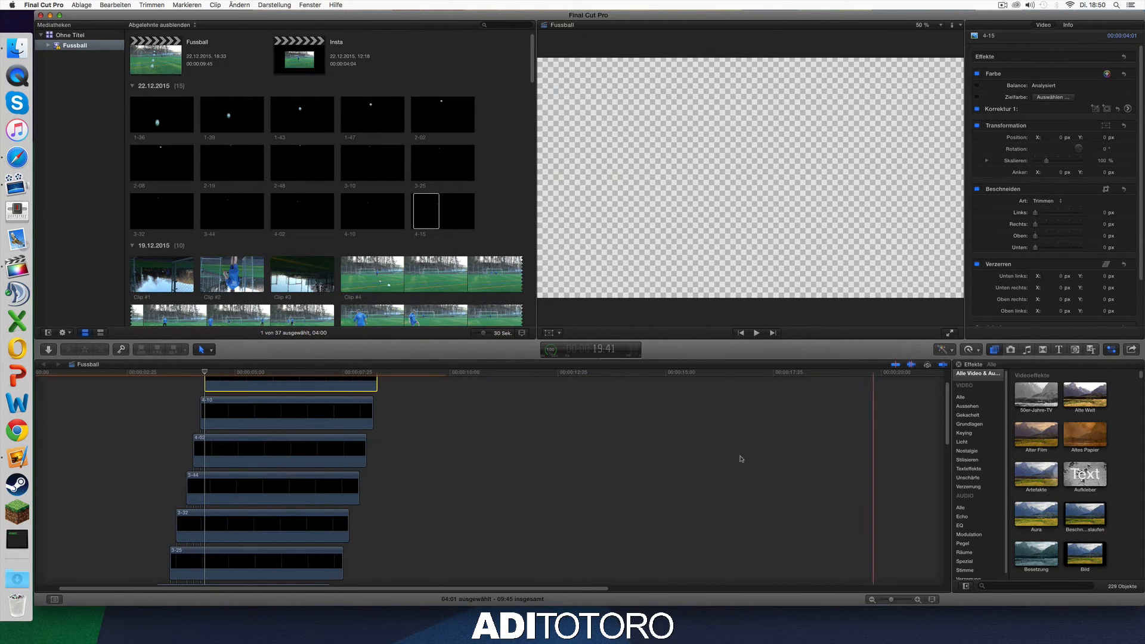
drag(693, 350, 698, 306)
scroll(484, 378, down, 5)
scroll(484, 377, down, 8)
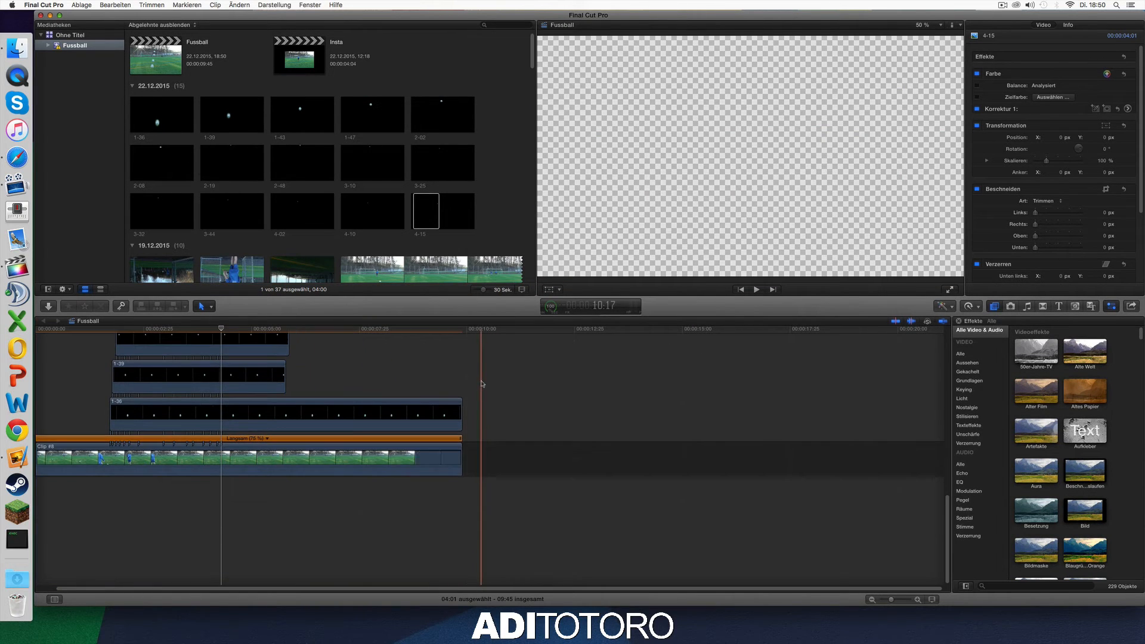
scroll(307, 390, up, 12)
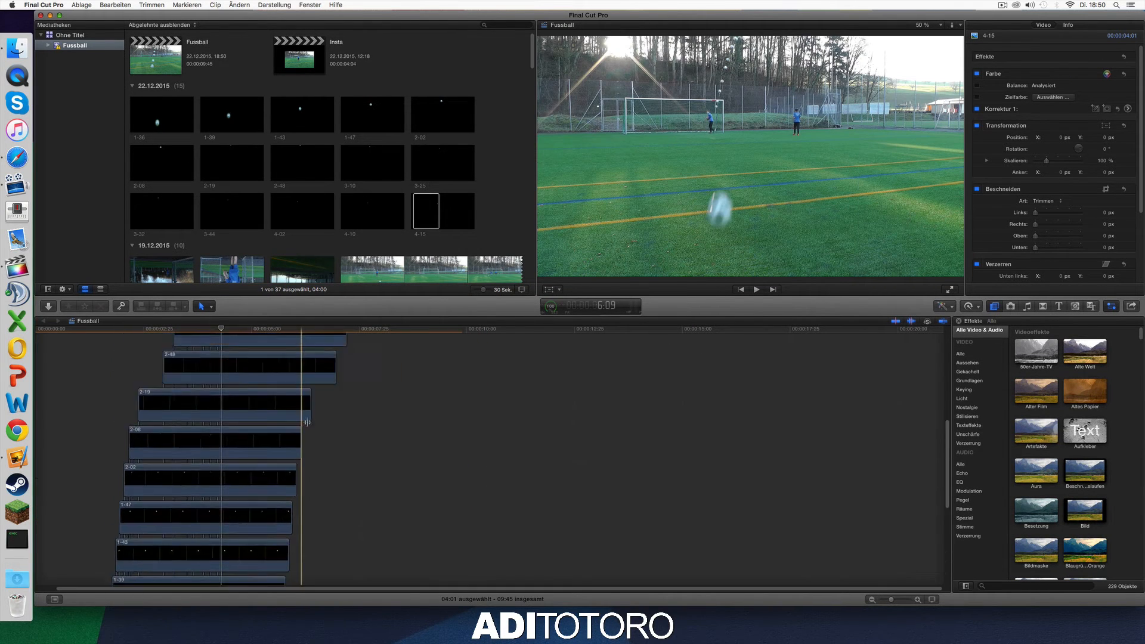
scroll(418, 374, down, 10)
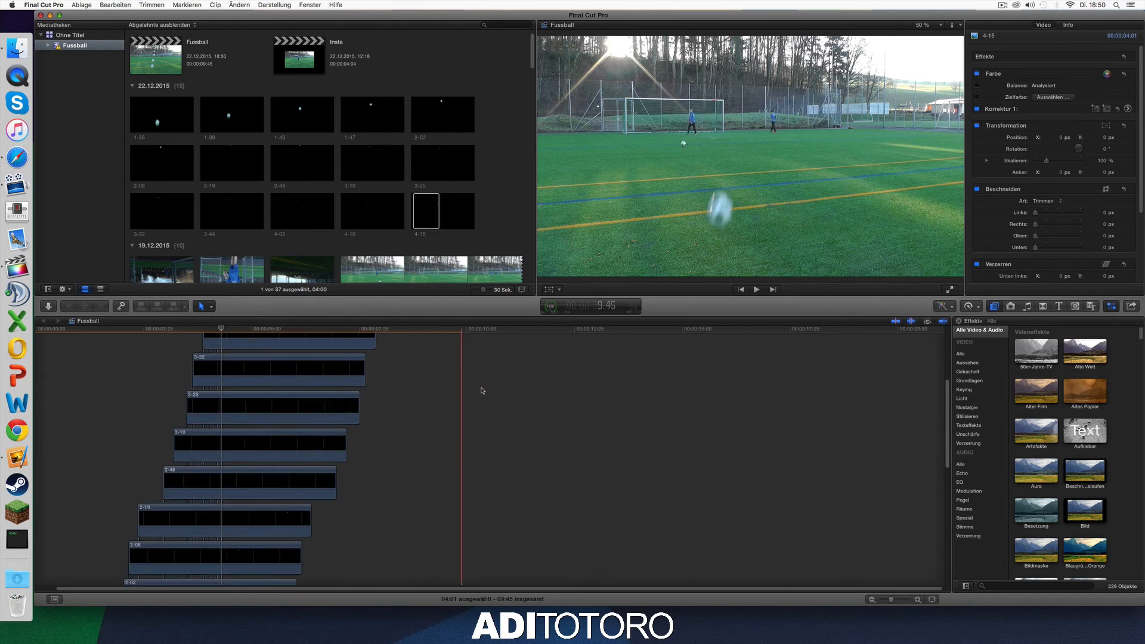
scroll(402, 400, up, 4)
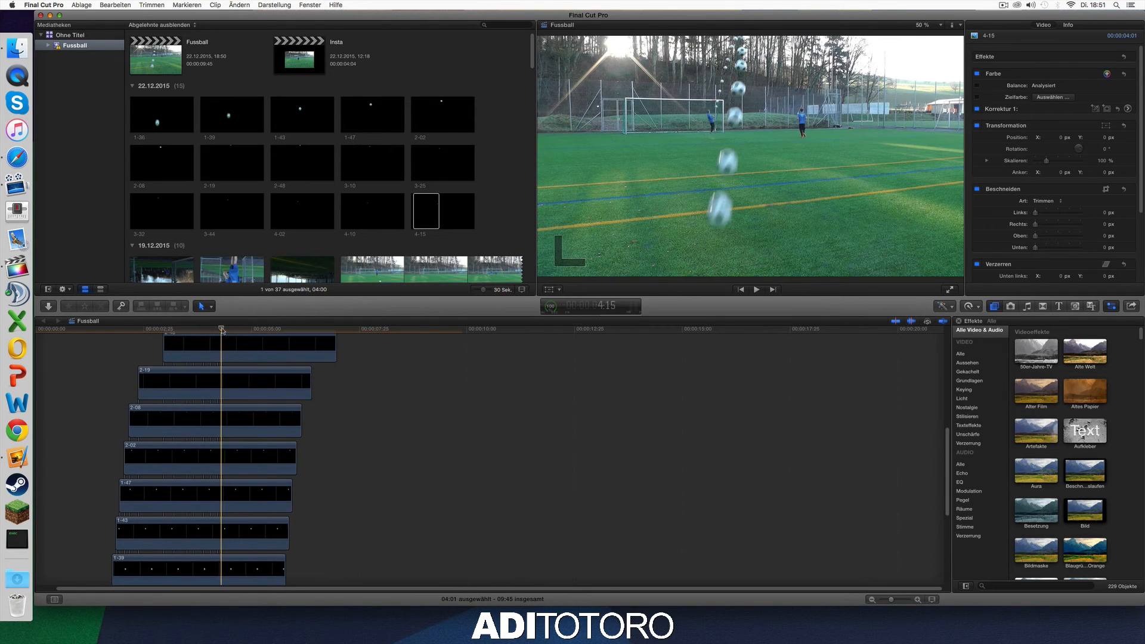
drag(221, 329, 462, 330)
scroll(454, 361, down, 5)
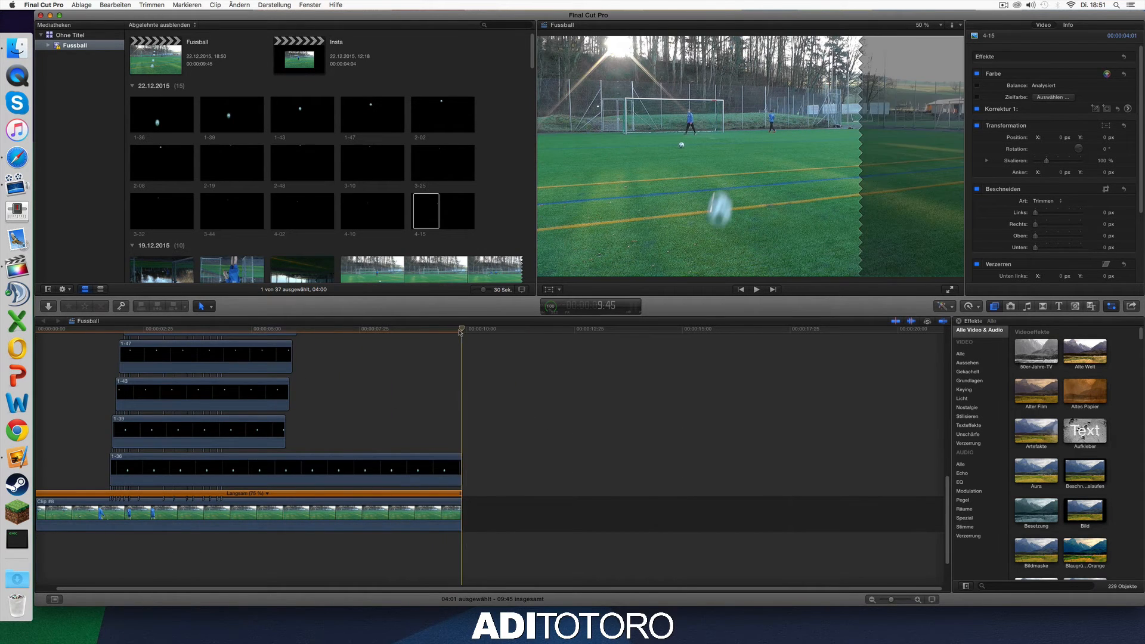
scroll(450, 366, up, 4)
Extend the stills 1-43, 1-47 and 1-39 to the end of the clip.
click(276, 468)
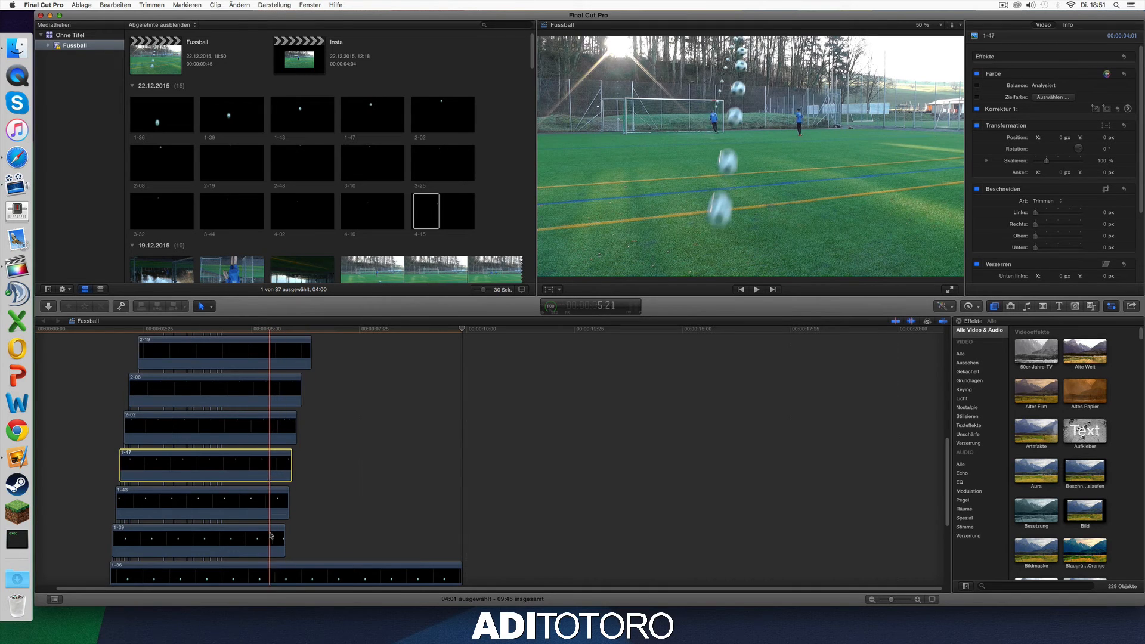
right_click(271, 536)
right_click(270, 505)
click(284, 469)
shift+click(267, 538)
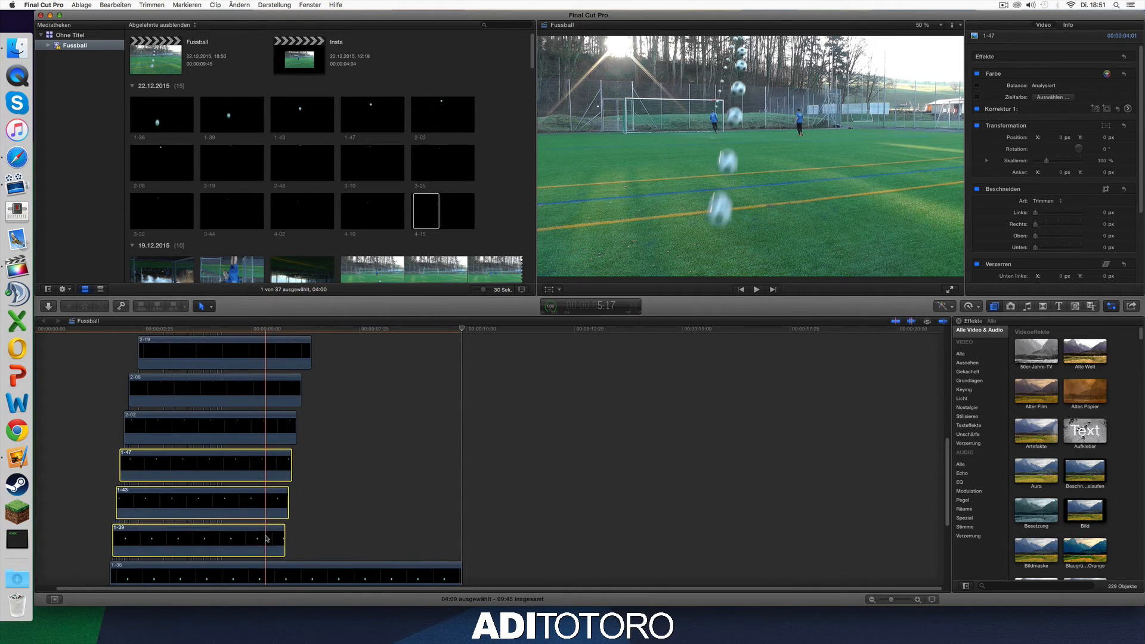
drag(287, 502, 462, 502)
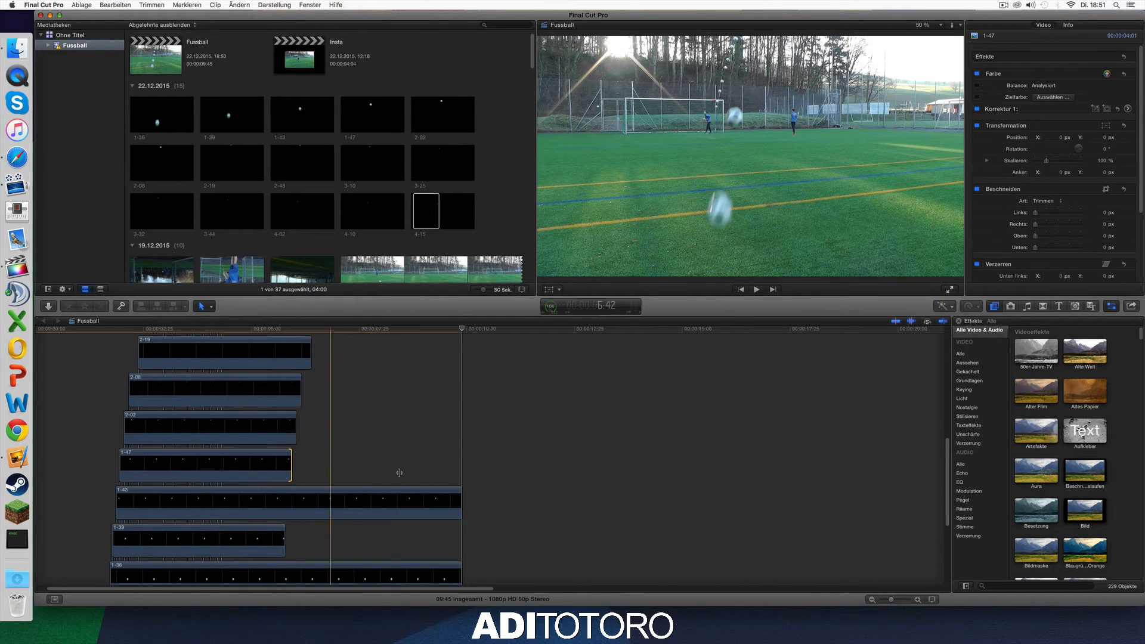
drag(287, 468, 463, 471)
click(284, 538)
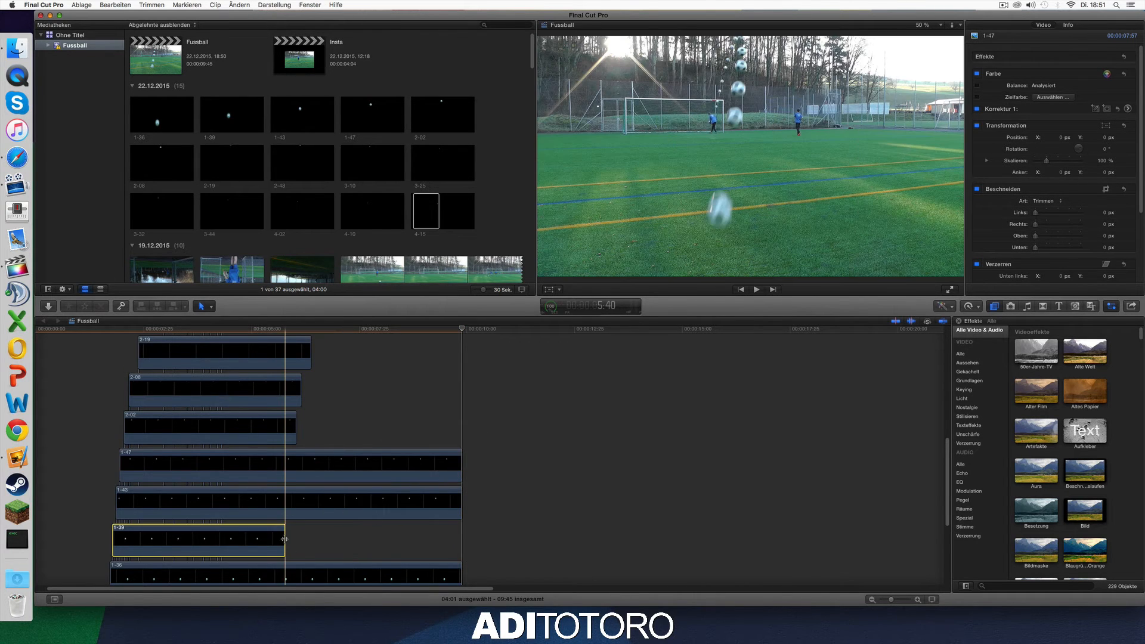
drag(284, 538, 461, 538)
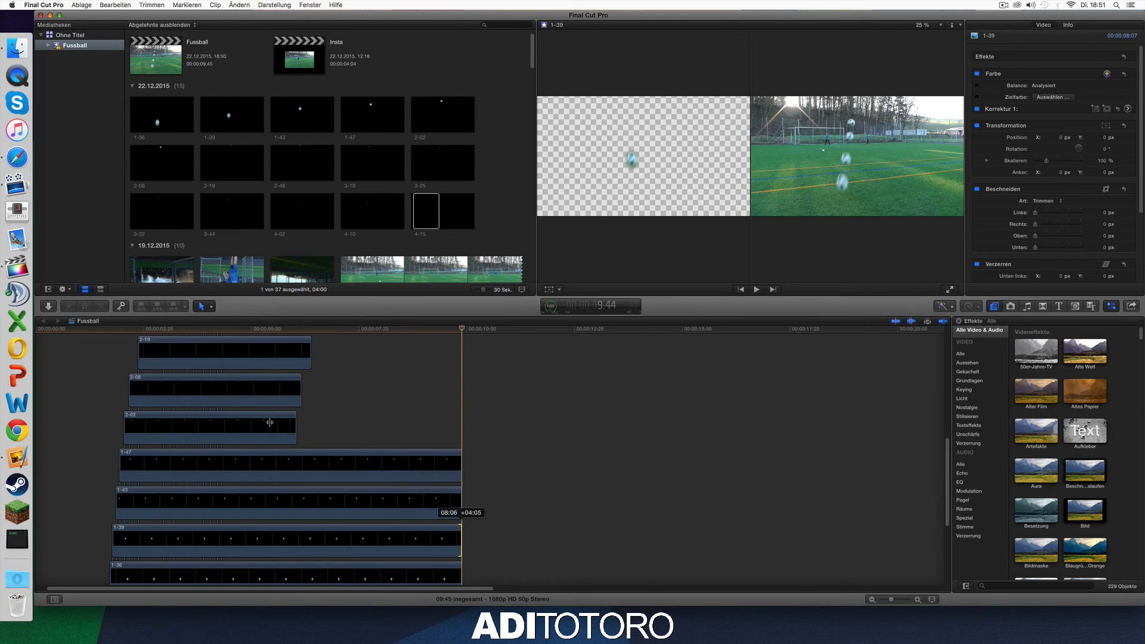
Lengthen the stills 2-02 and 2-08 so they end together with the clip.
click(299, 430)
drag(295, 428, 462, 429)
click(299, 392)
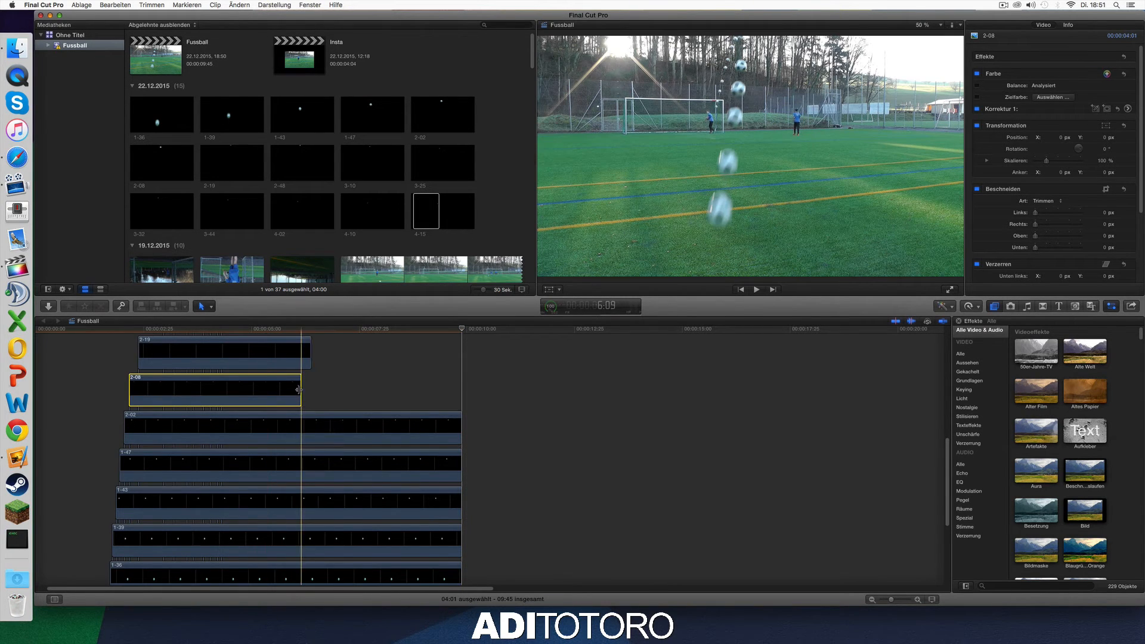
drag(299, 390, 461, 398)
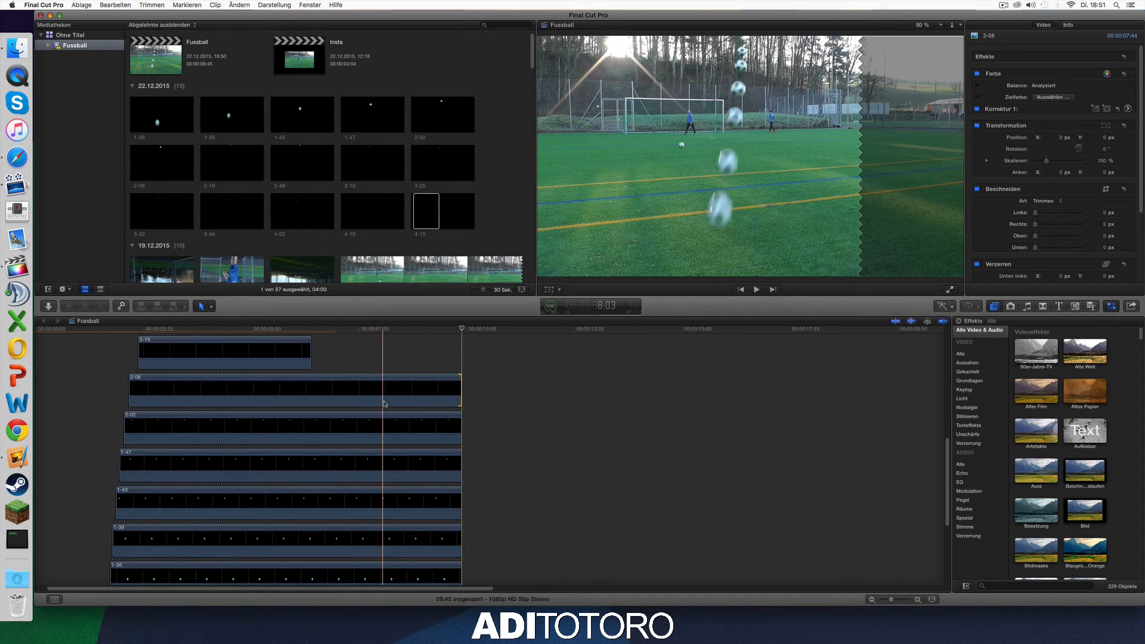
Extend the stills 2-19, 2-48 and 3-10 to the clip's end.
scroll(334, 398, up, 5)
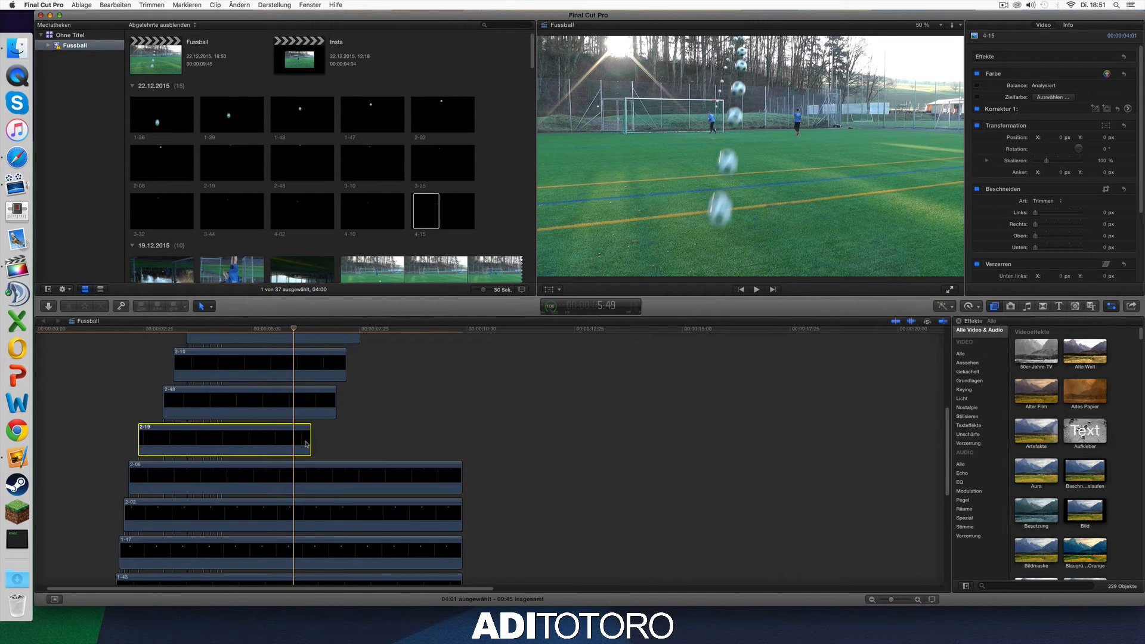
drag(310, 440, 461, 441)
click(316, 407)
drag(332, 404, 462, 401)
click(333, 365)
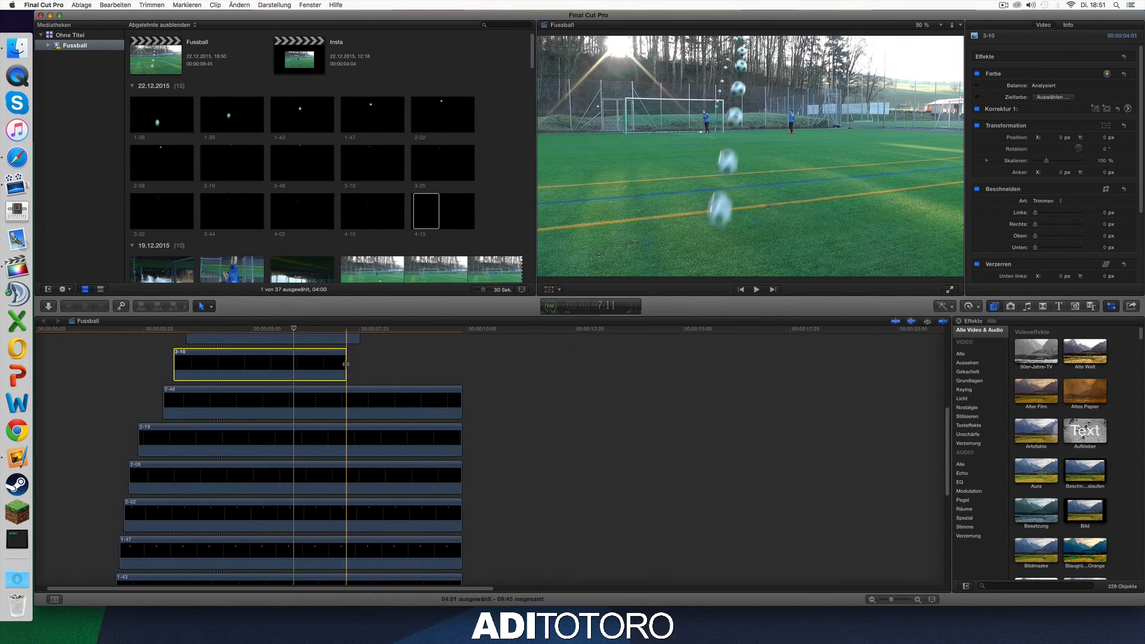
drag(345, 364, 461, 365)
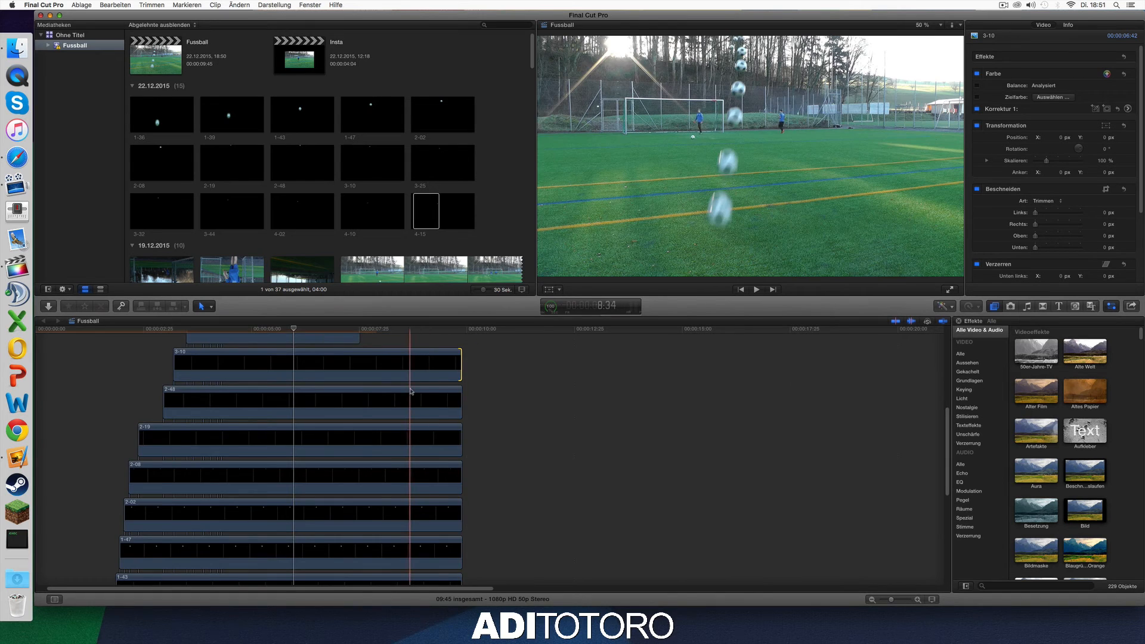
Extend the stills 3-25, 3-32 and 3-44 to the clip's end.
scroll(411, 392, up, 3)
click(341, 441)
drag(358, 437, 461, 441)
click(358, 406)
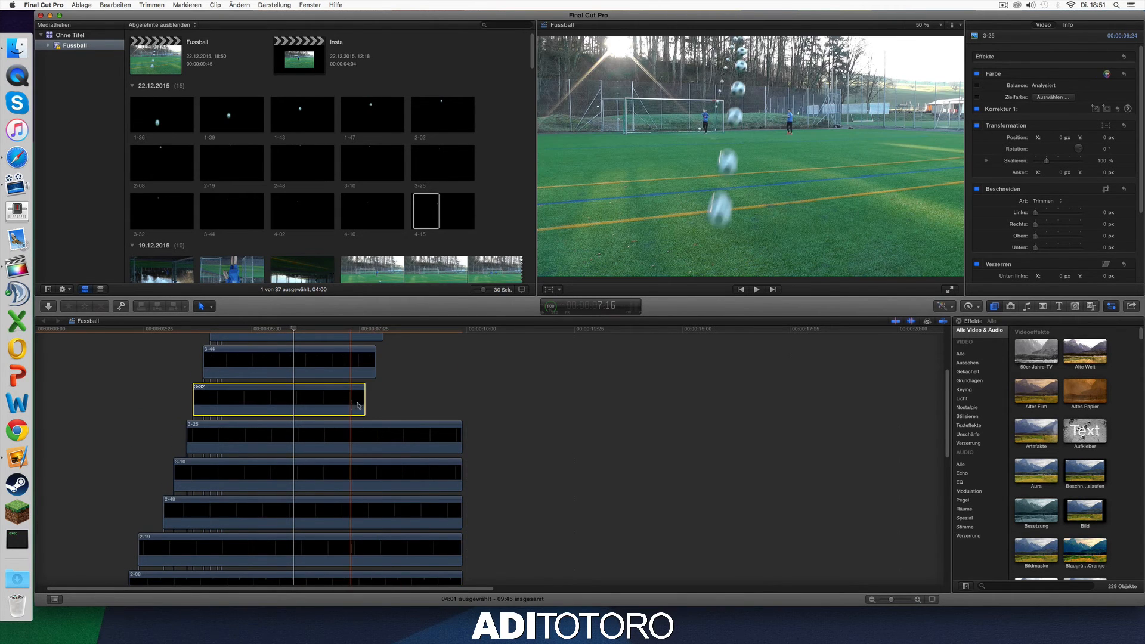
drag(362, 400, 462, 403)
click(367, 366)
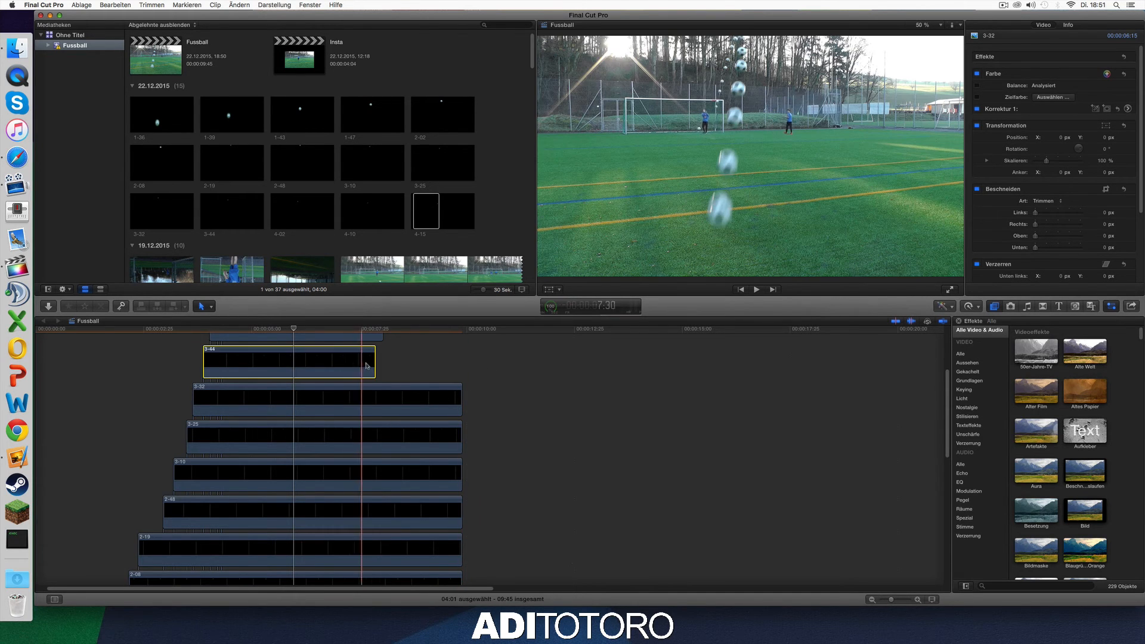
drag(373, 362, 462, 369)
Extend the top stills 4-02, 4-10 and 4-15 to the clip's end.
scroll(391, 420, up, 5)
drag(381, 425, 453, 425)
click(365, 392)
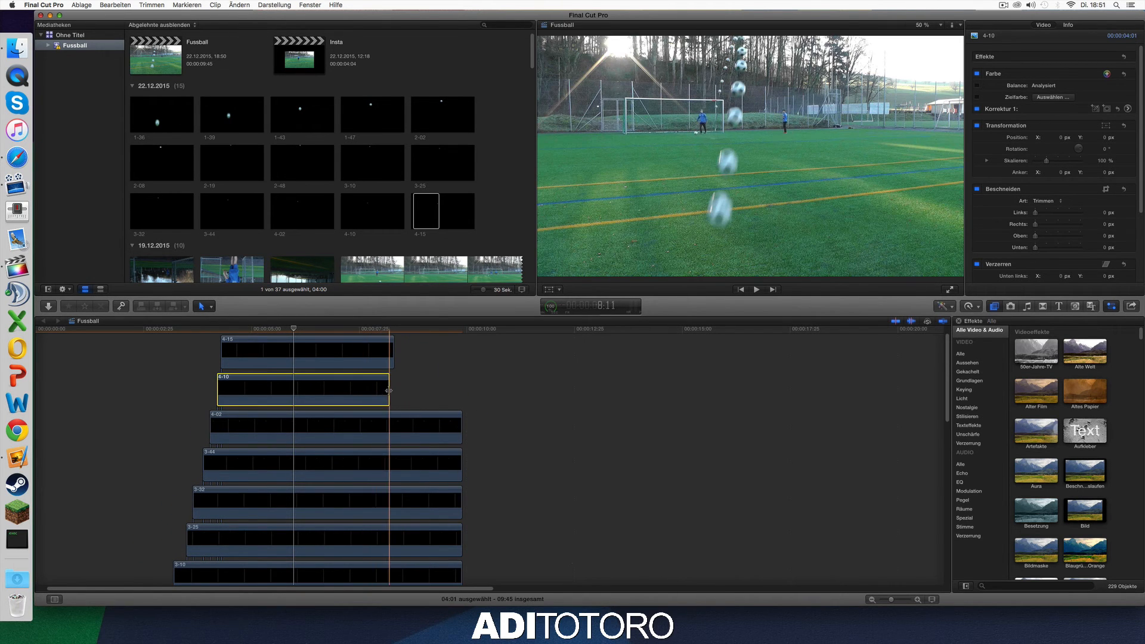
drag(388, 391, 462, 399)
scroll(417, 382, up, 1)
click(390, 376)
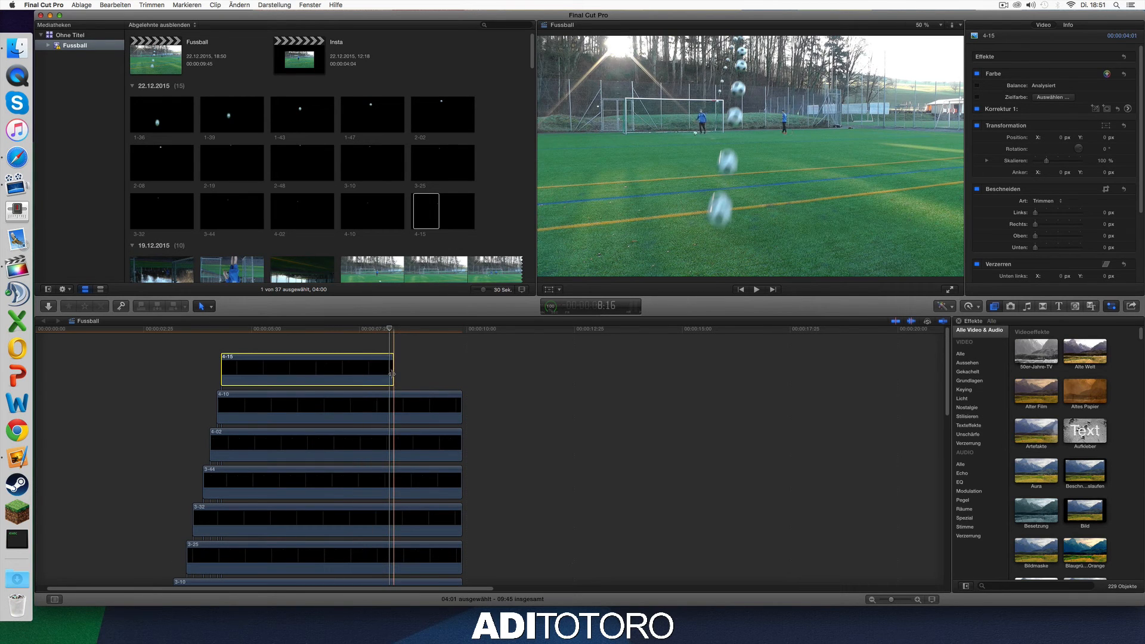
drag(392, 374, 461, 379)
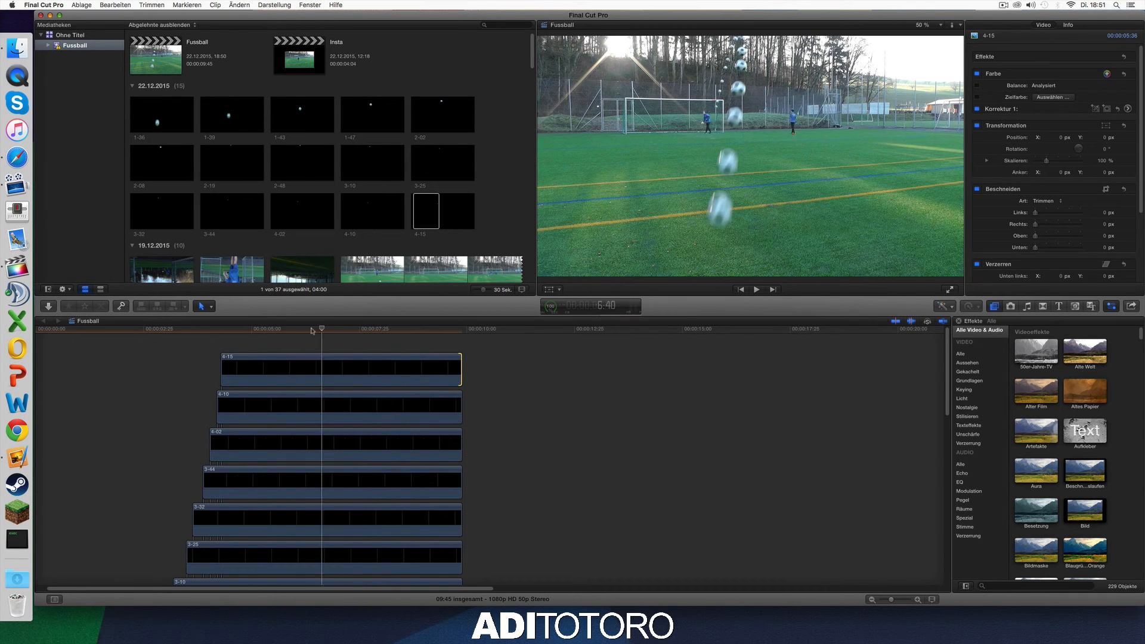
Play the composite from just before the kick to check the sequence of frozen footballs.
click(98, 332)
key(space)
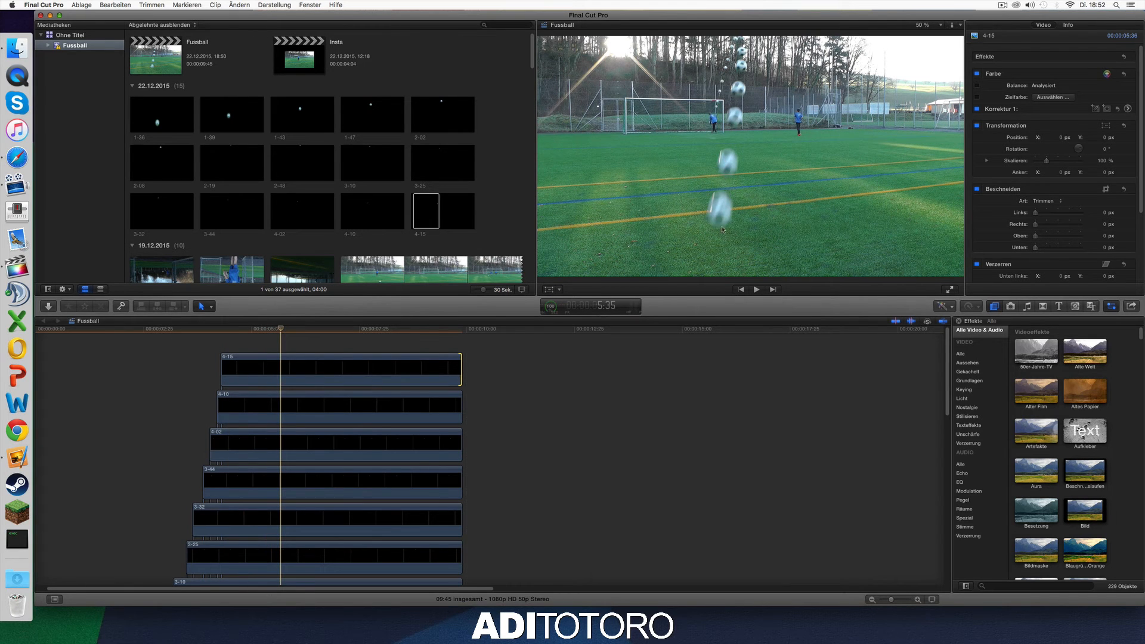
scroll(269, 376, down, 10)
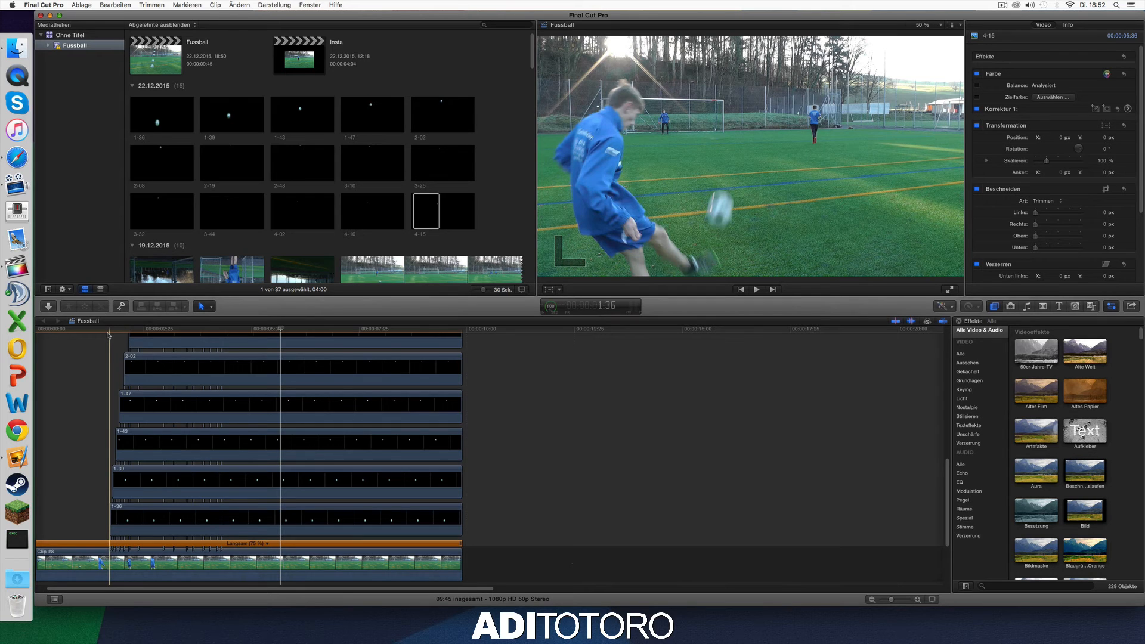
Place the playhead at 5:32, after the kick, to examine the frame with the frozen footballs.
scroll(36, 335, left, 2)
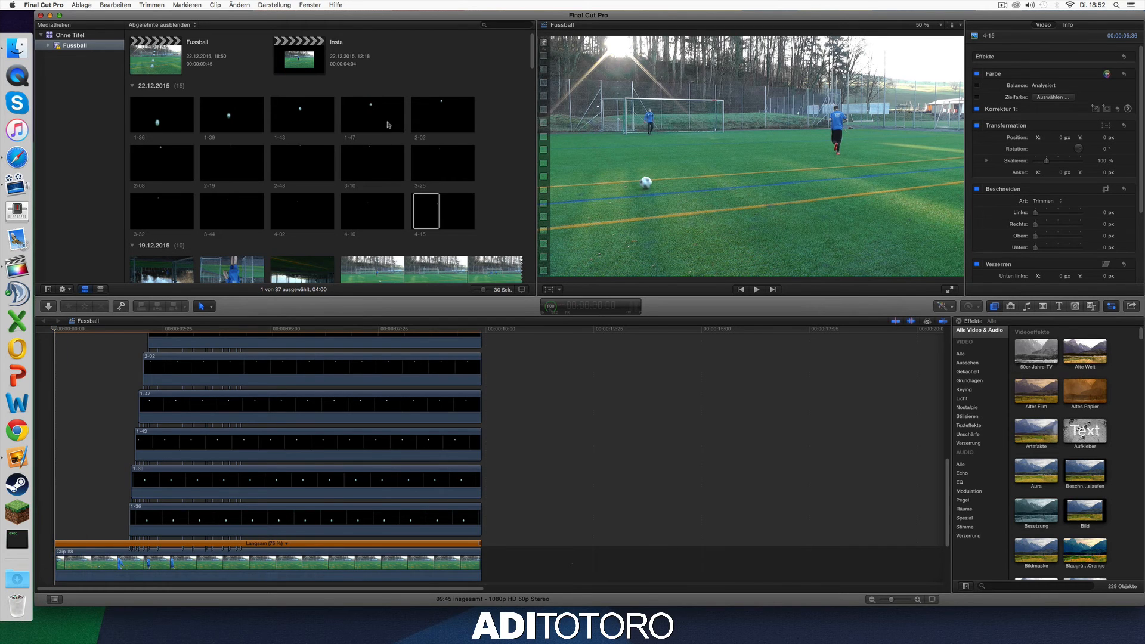
scroll(399, 222, down, 15)
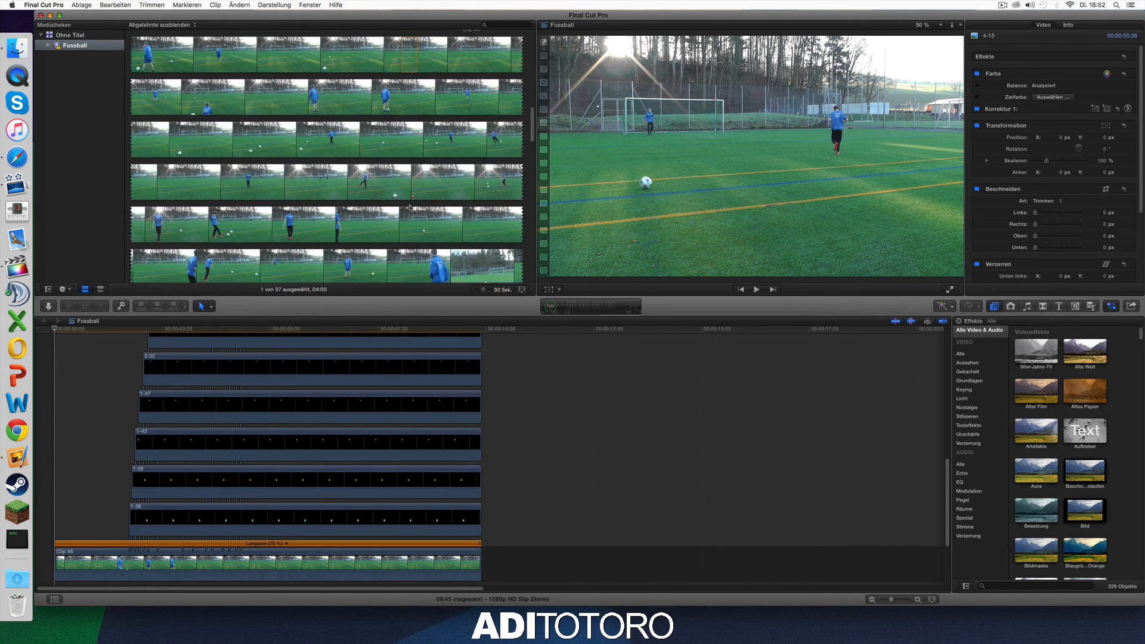
click(280, 330)
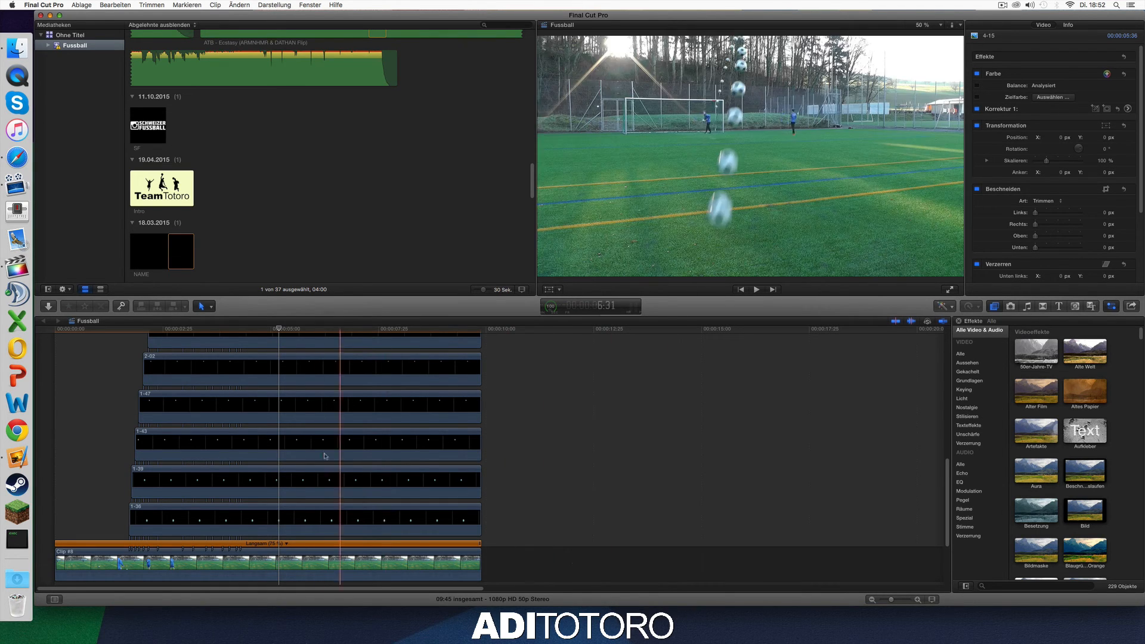
click(299, 345)
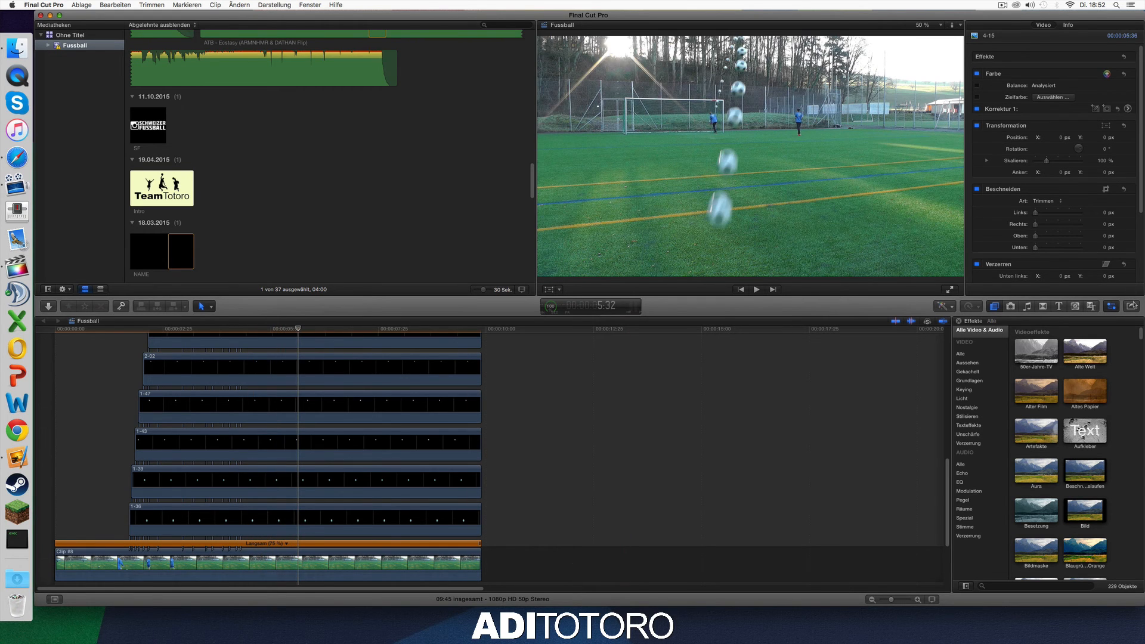
Try to export the frame at the playhead as a JPEG image.
click(1131, 306)
click(1014, 335)
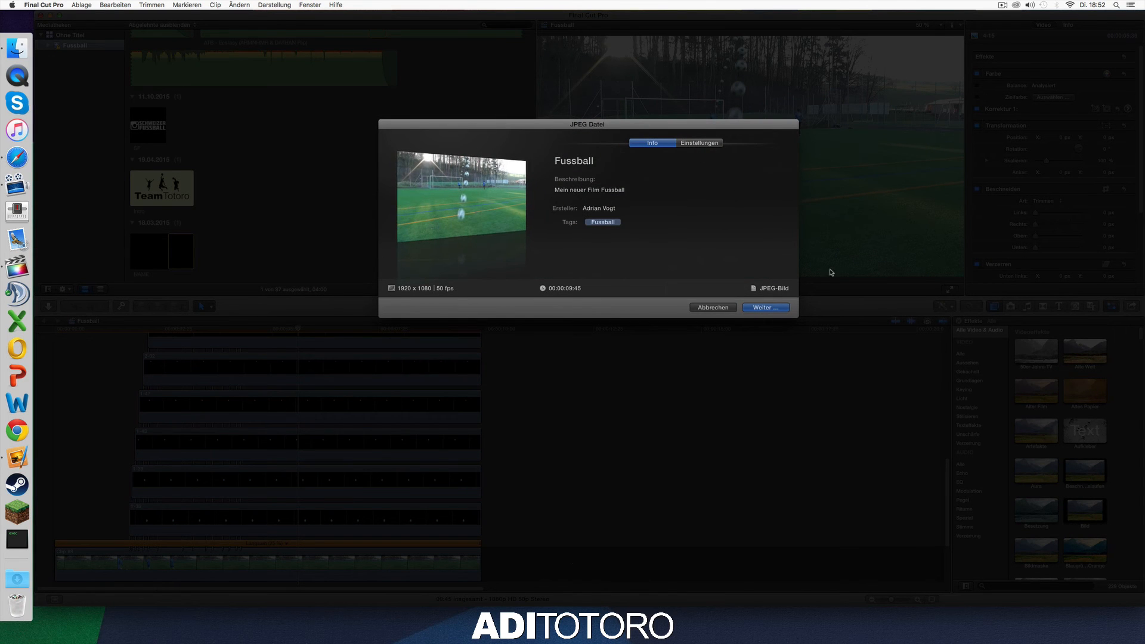
click(704, 309)
scroll(306, 187, up, 15)
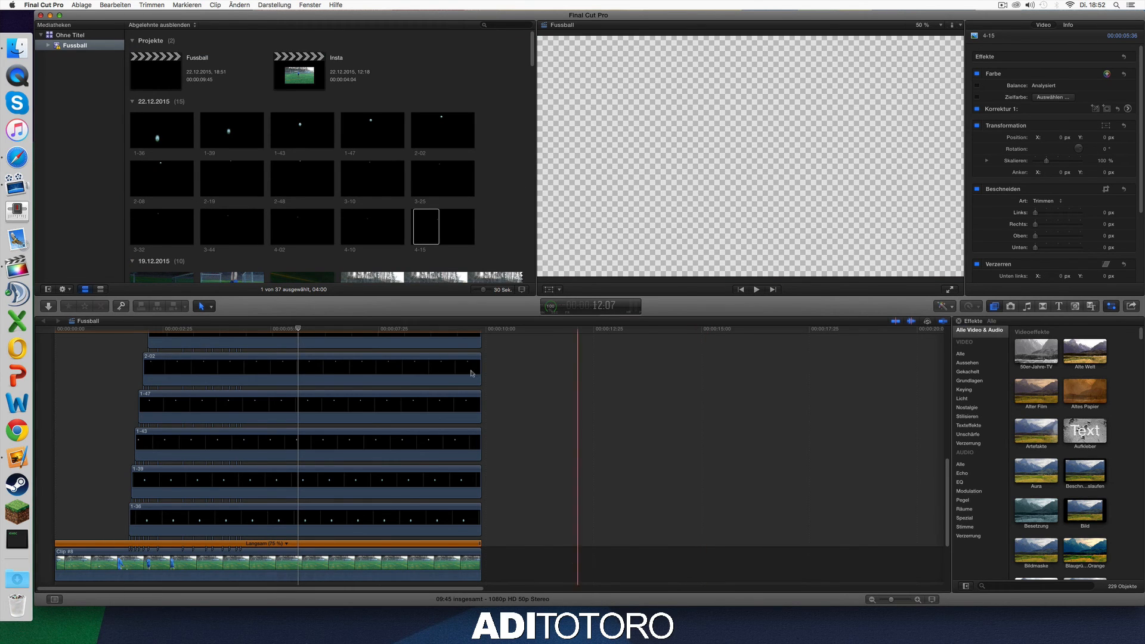
scroll(237, 365, up, 2)
scroll(237, 365, up, 10)
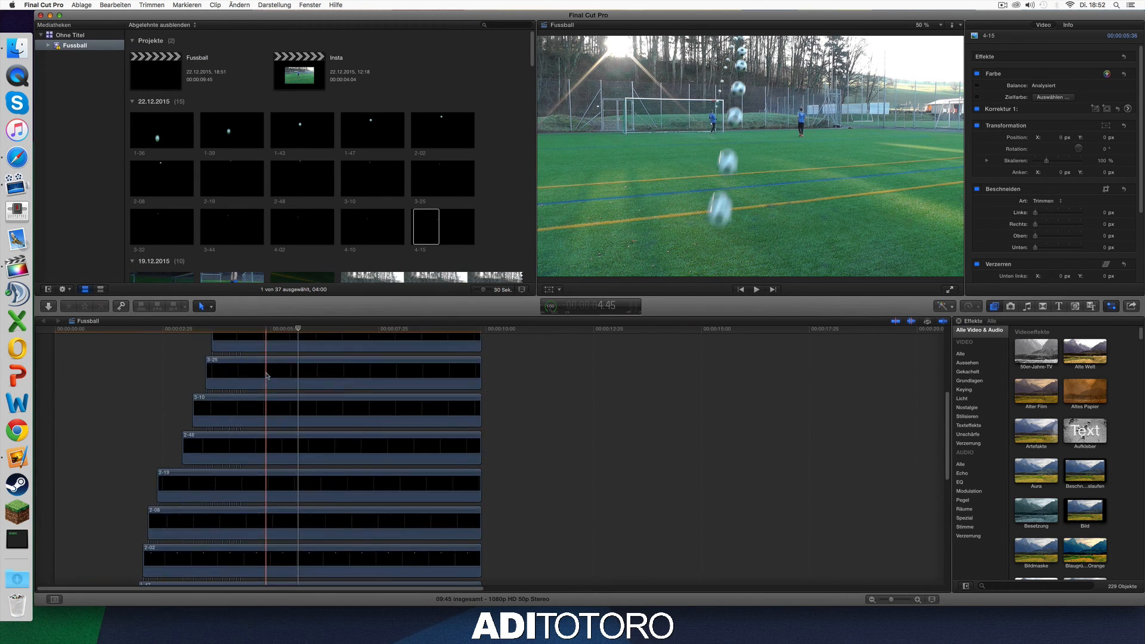